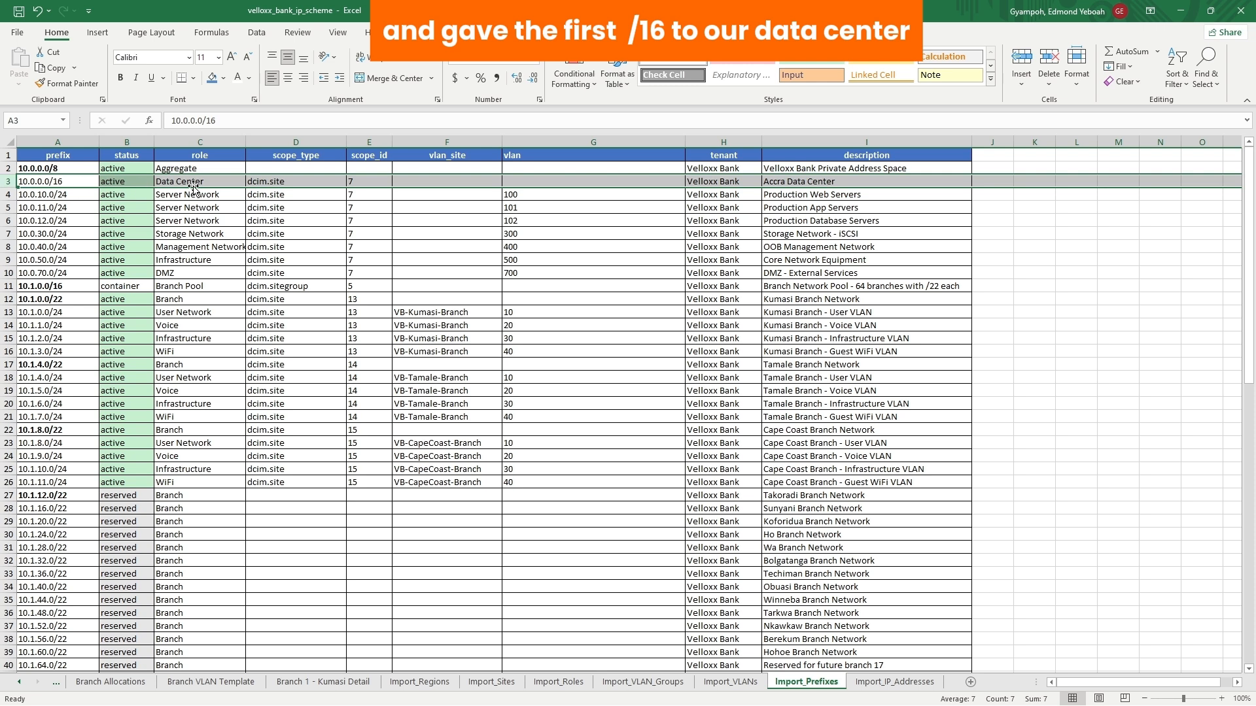
Check the role, scope type and scope ID of the 10.0.0.0/16 data center prefix
{"action": "left_click", "coordinate": [191, 182]}
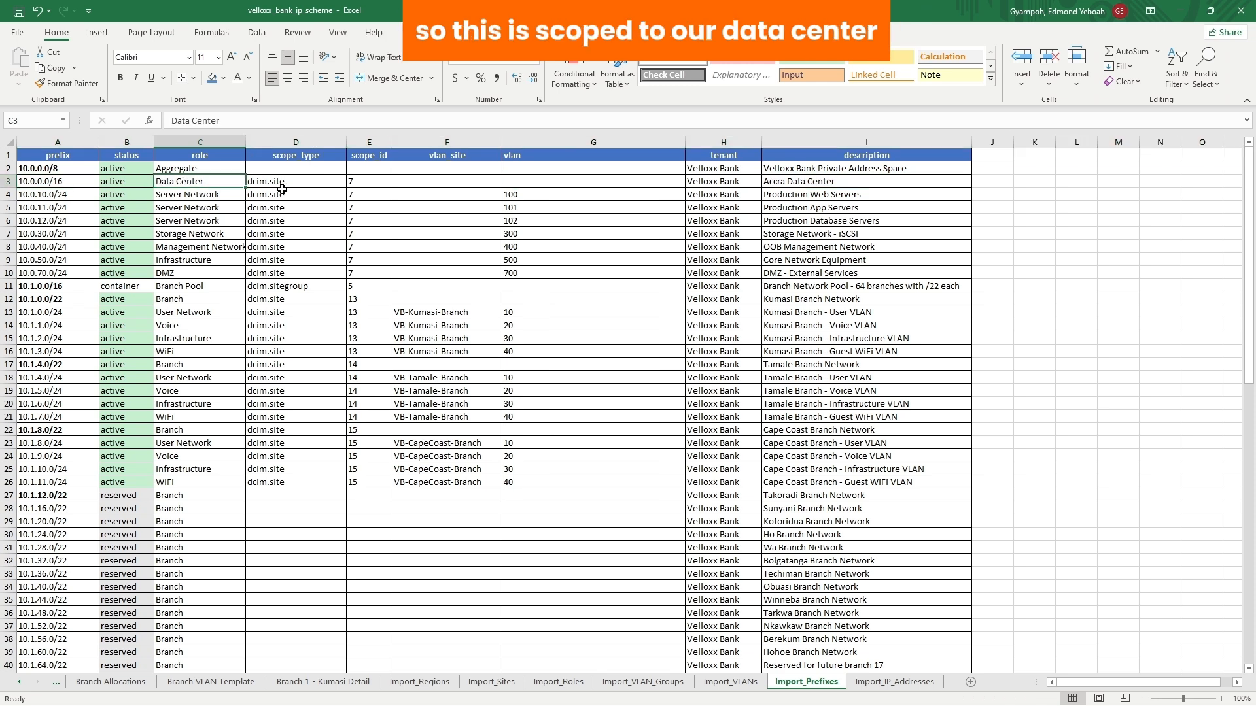
{"action": "left_click", "coordinate": [330, 184]}
{"action": "left_click", "coordinate": [369, 184]}
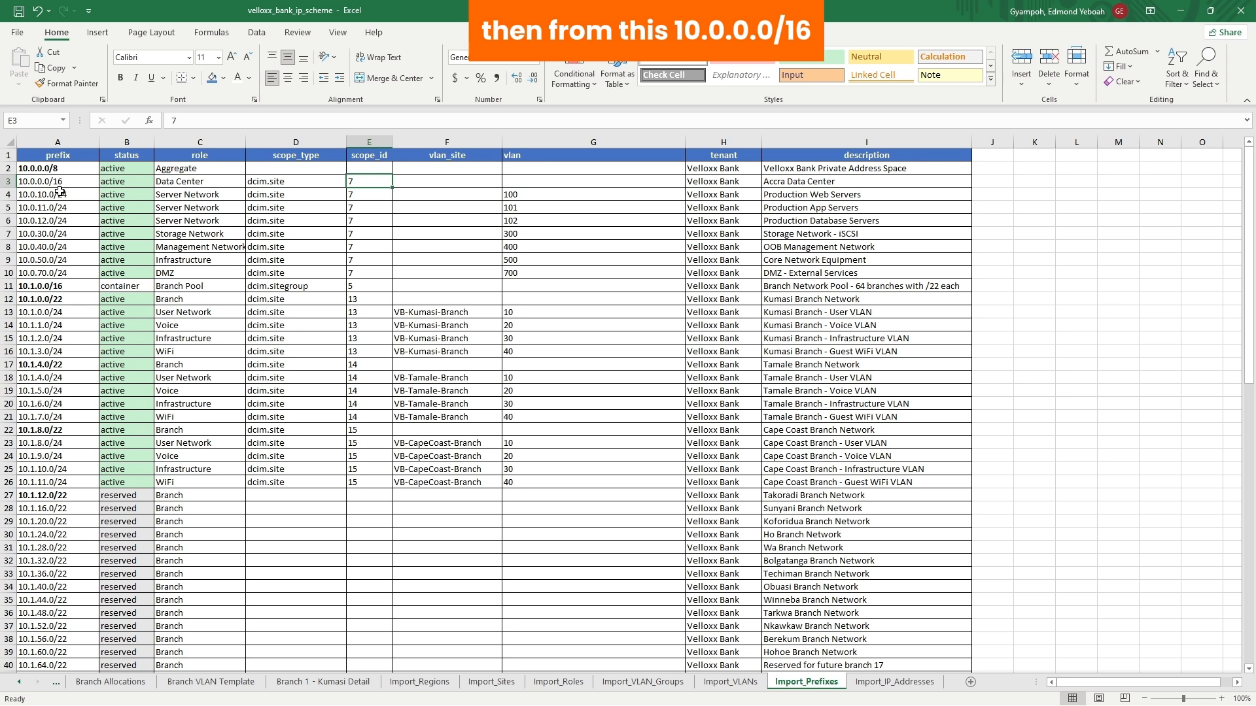
Examine the /24 subnets under 10.0.0.0/16, from Server Network to DMZ, with their roles and assigned VLANs
{"action": "left_click_drag", "start_coordinate": [64, 194], "coordinate": [75, 271]}
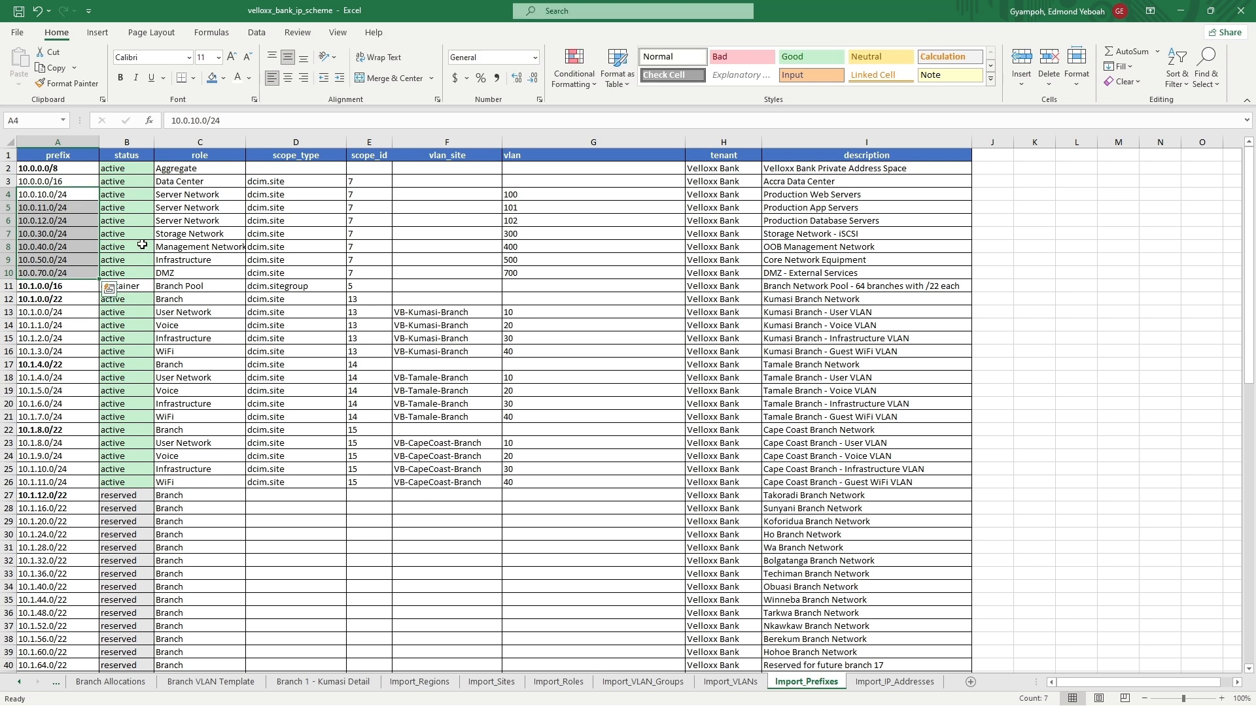
{"action": "left_click", "coordinate": [182, 197]}
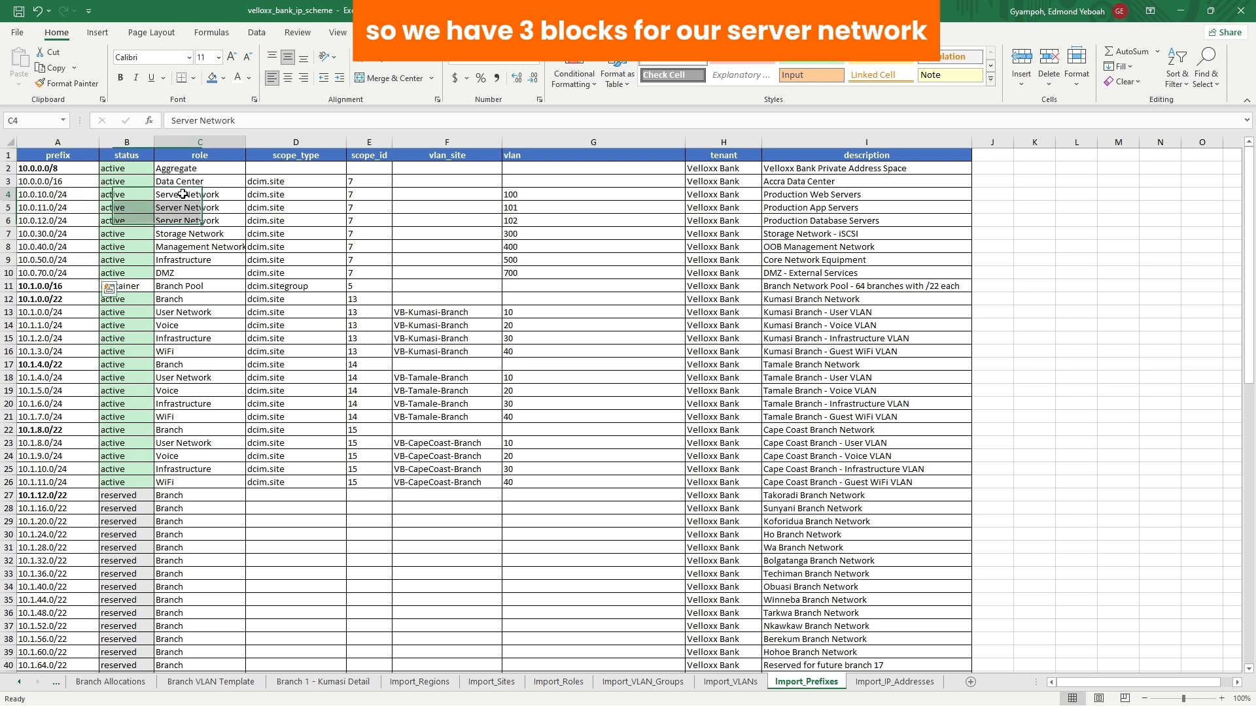
{"action": "left_click", "coordinate": [172, 210]}
{"action": "left_click", "coordinate": [173, 221]}
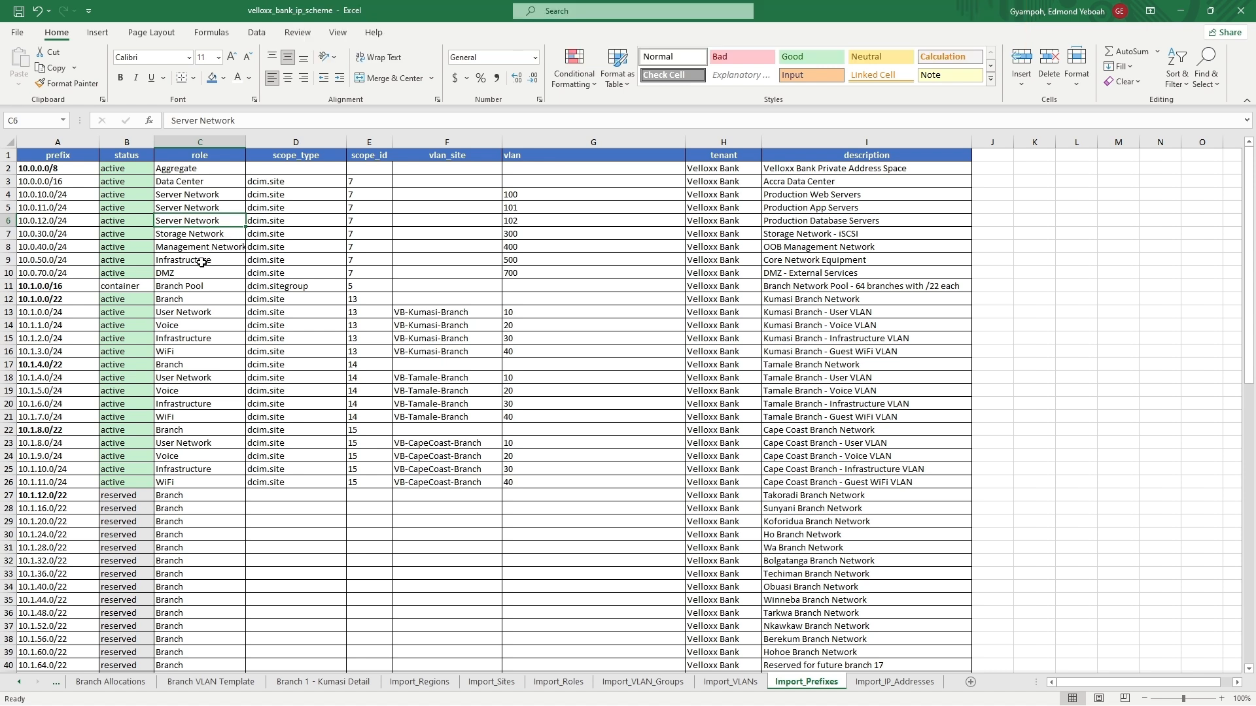
{"action": "left_click_drag", "start_coordinate": [63, 195], "coordinate": [65, 262]}
{"action": "left_click_drag", "start_coordinate": [568, 195], "coordinate": [553, 269]}
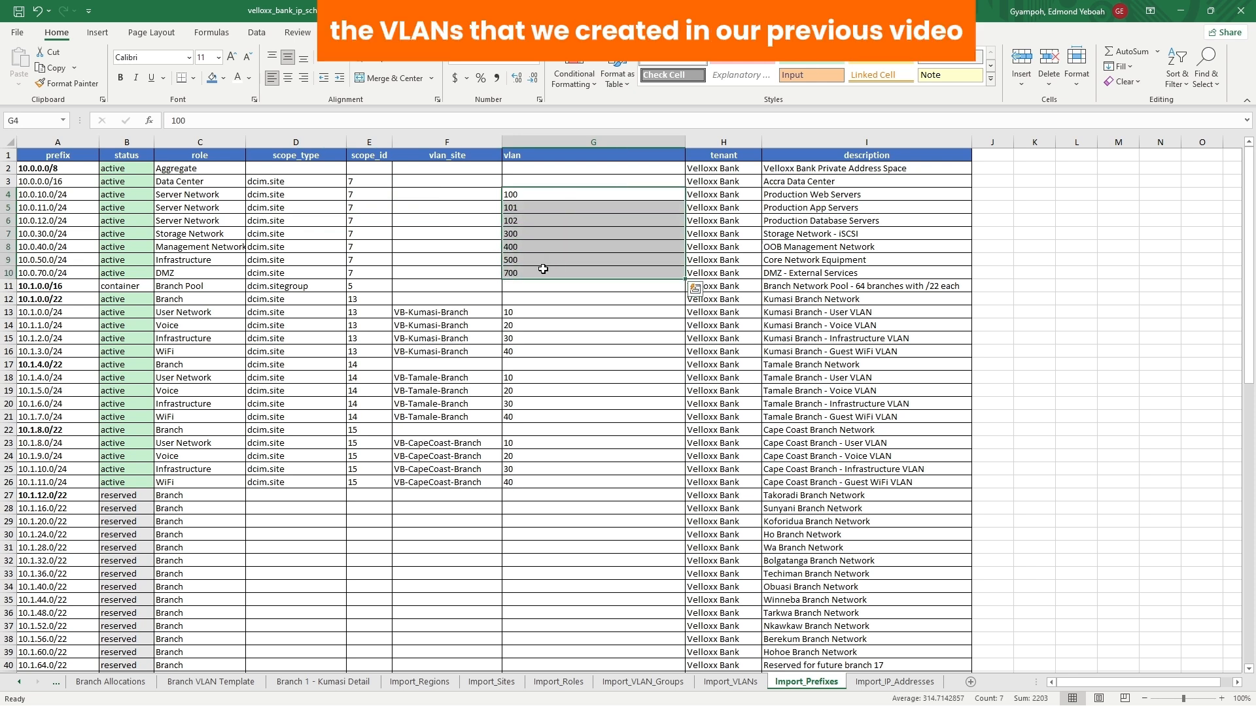
Review the 10.1.0.0/16 branch pool row, comparing its prefix, role and status with the 10.0.0.0/8 aggregate
{"action": "left_click", "coordinate": [8, 286]}
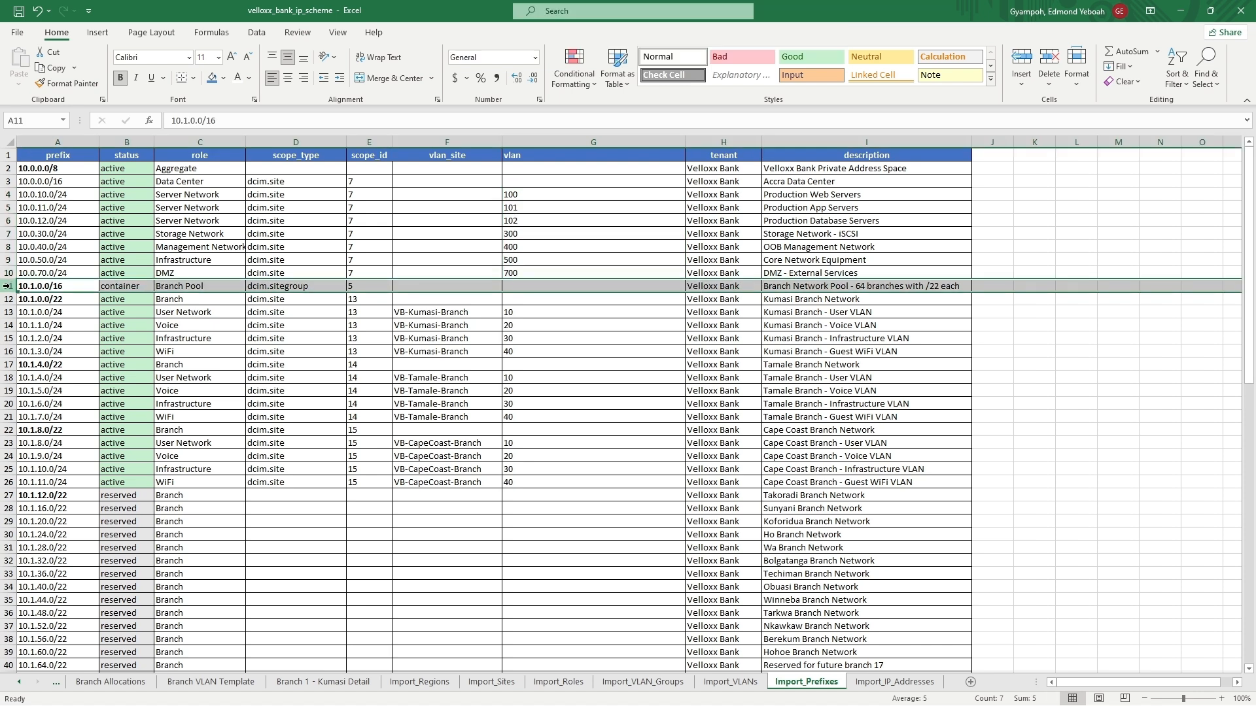
{"action": "left_click", "coordinate": [66, 168]}
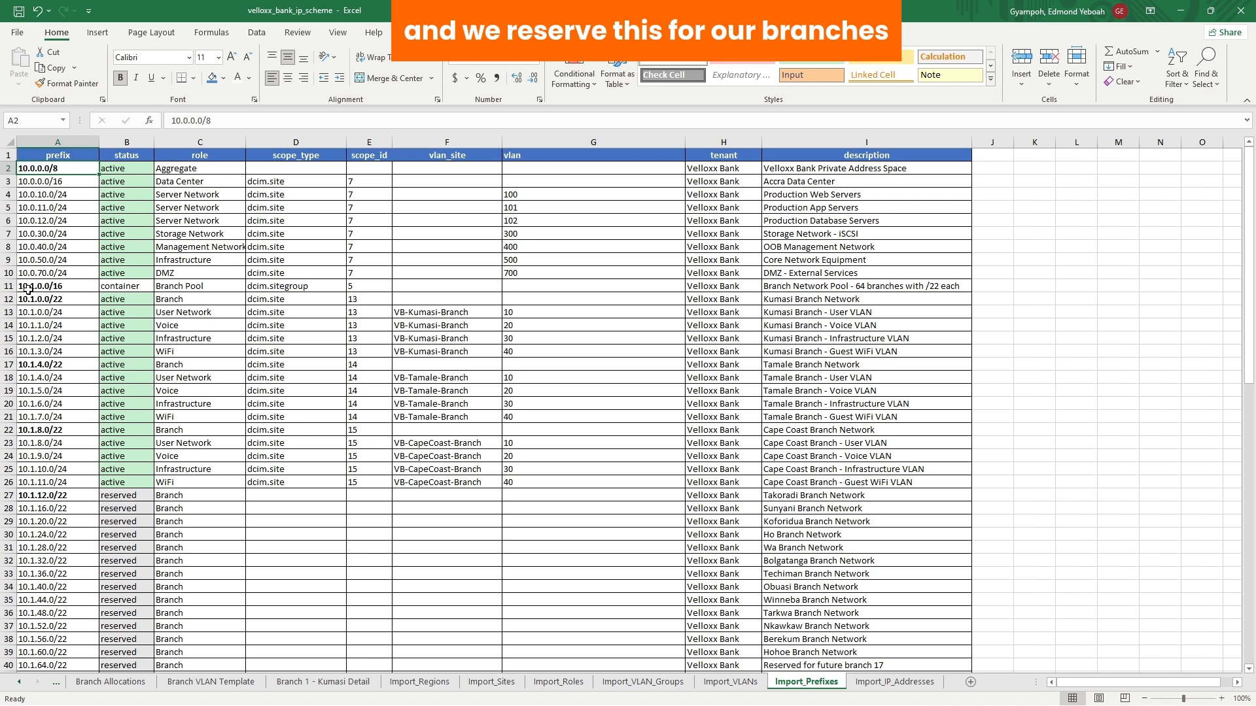
{"action": "left_click", "coordinate": [181, 288]}
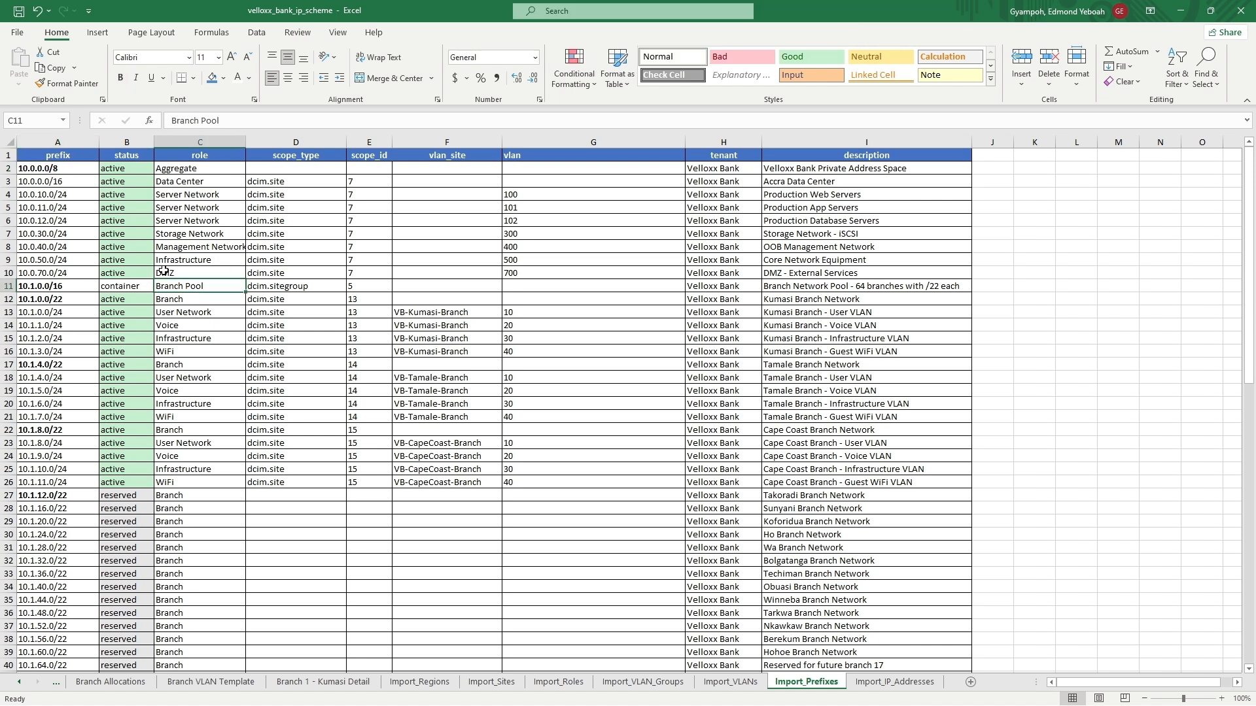
{"action": "left_click", "coordinate": [126, 171]}
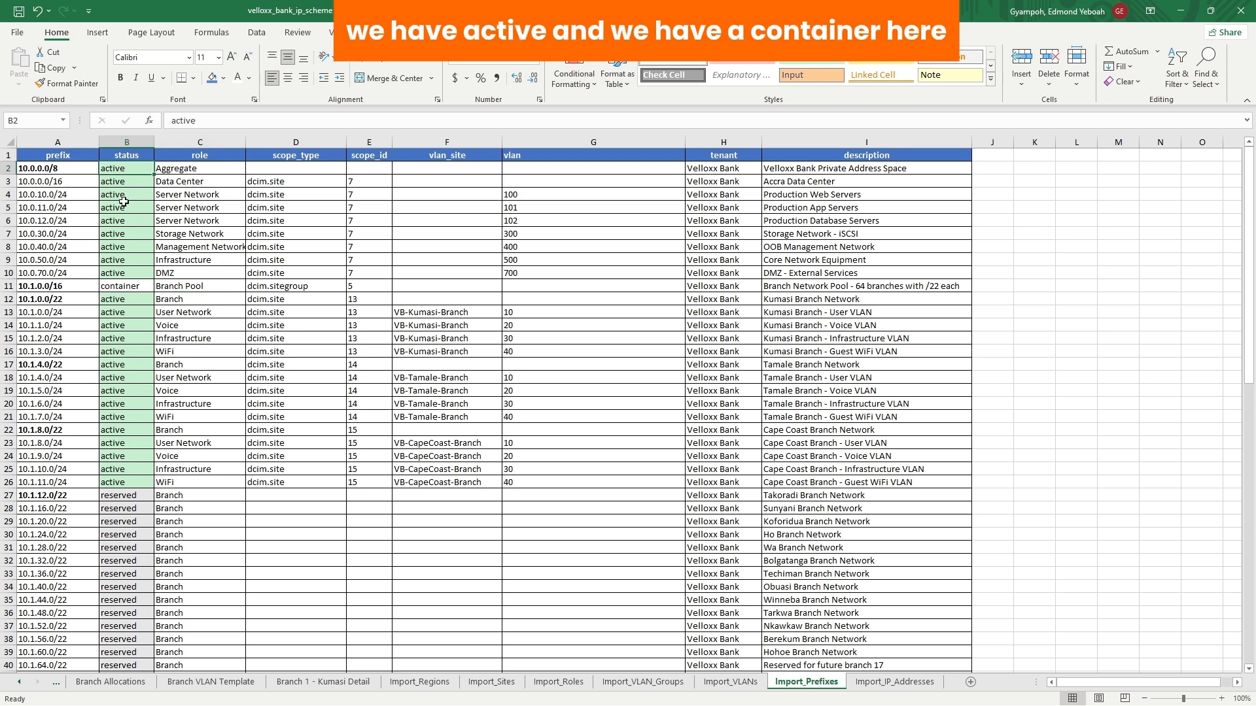
{"action": "left_click", "coordinate": [122, 291]}
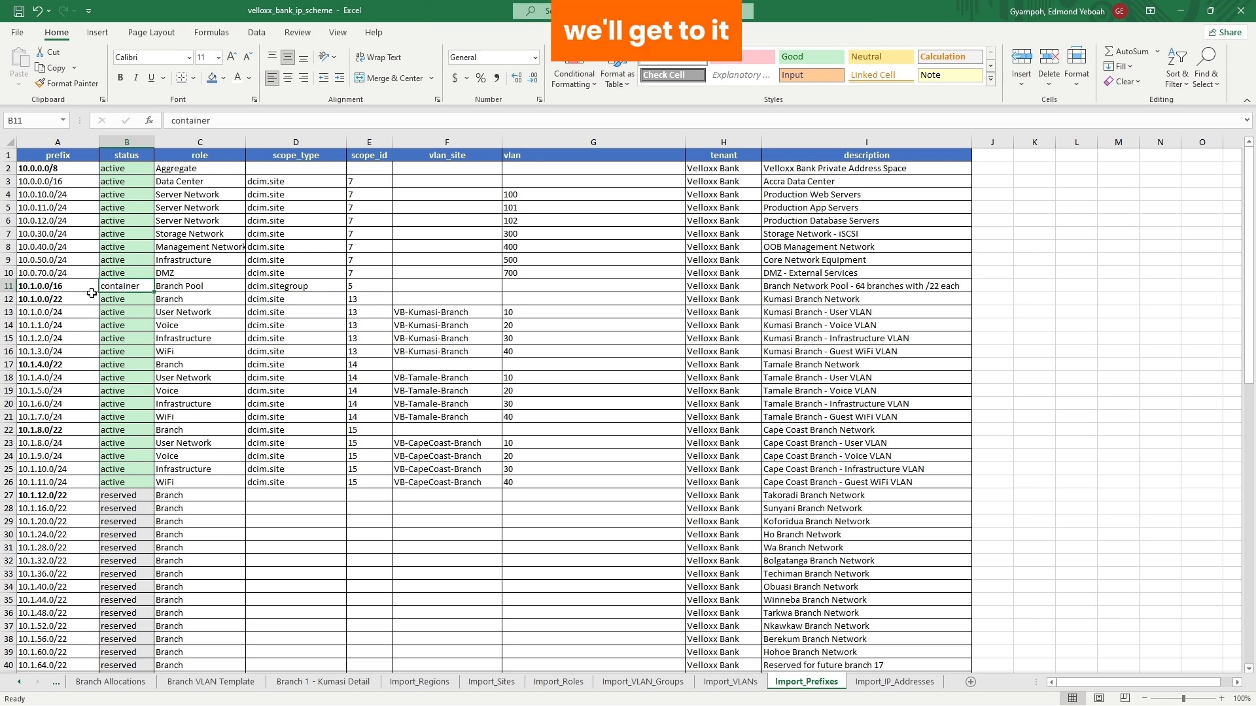
Review the /24 subnets of the Kumasi, Tamale and Cape Coast branches, including the VLANs mapped to Tamale's subnets
{"action": "scroll", "coordinate": [61, 275], "scroll_direction": "down", "scroll_amount": 1}
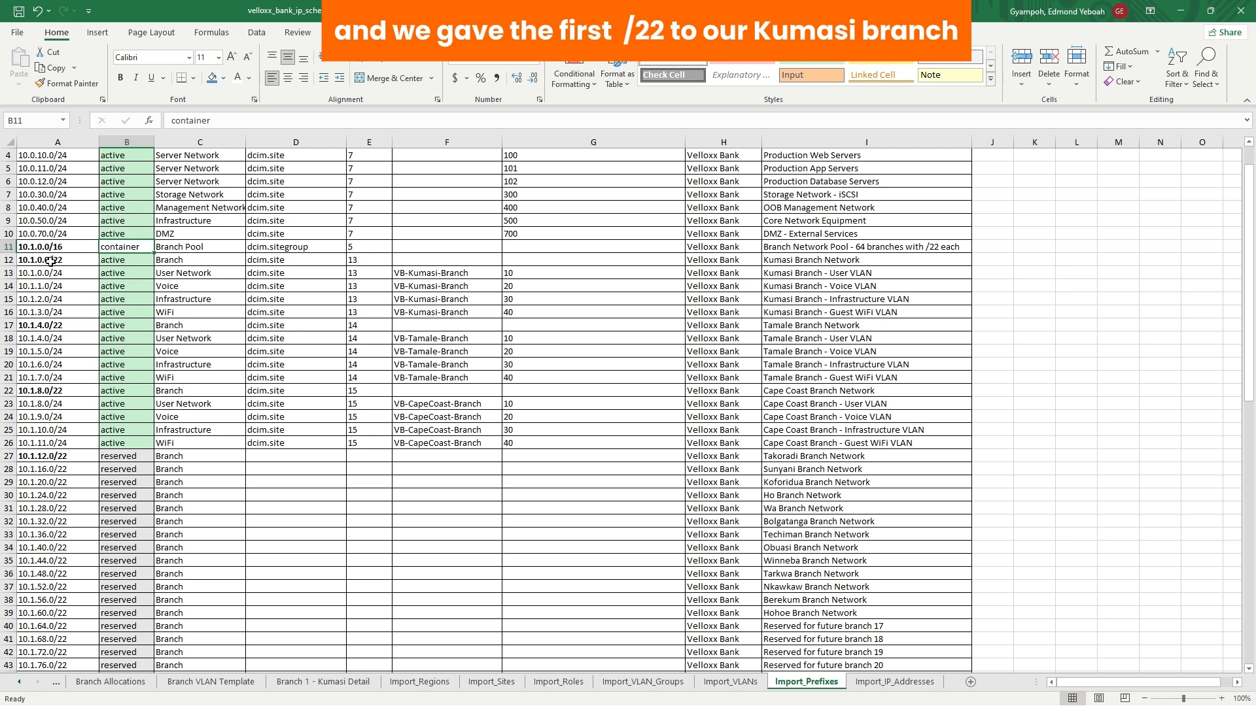
{"action": "left_click_drag", "start_coordinate": [51, 260], "coordinate": [57, 314]}
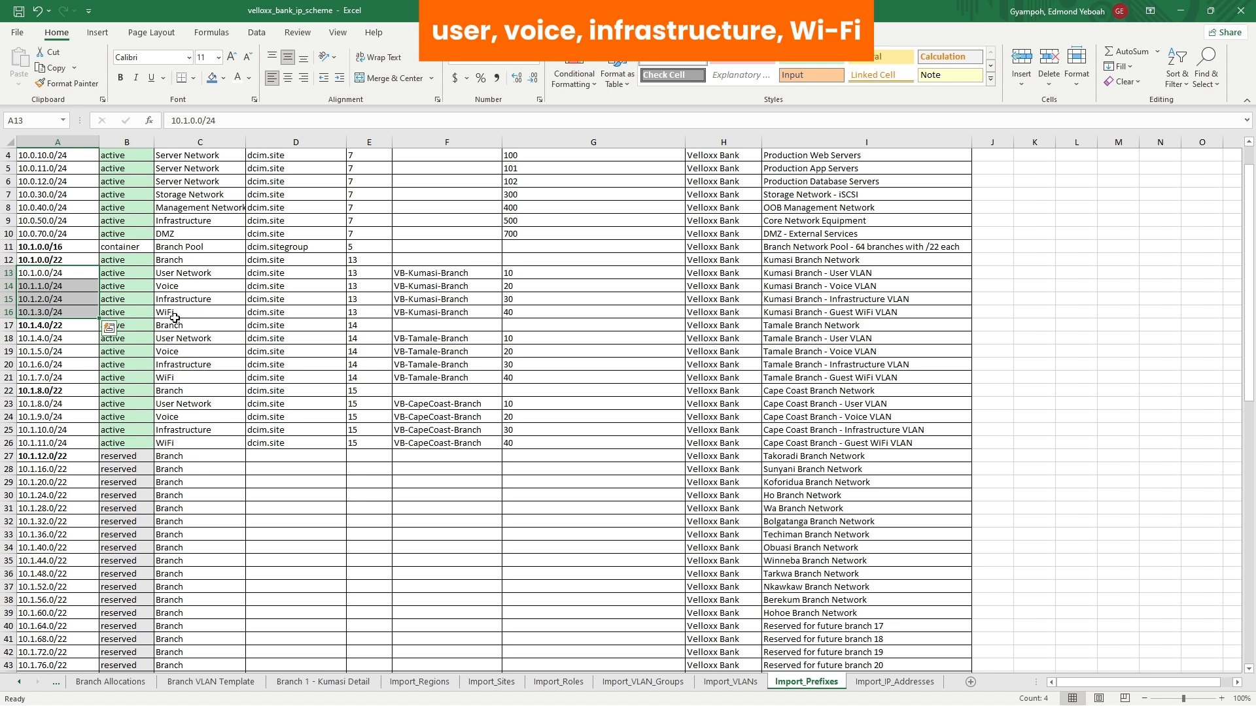
{"action": "left_click", "coordinate": [39, 327]}
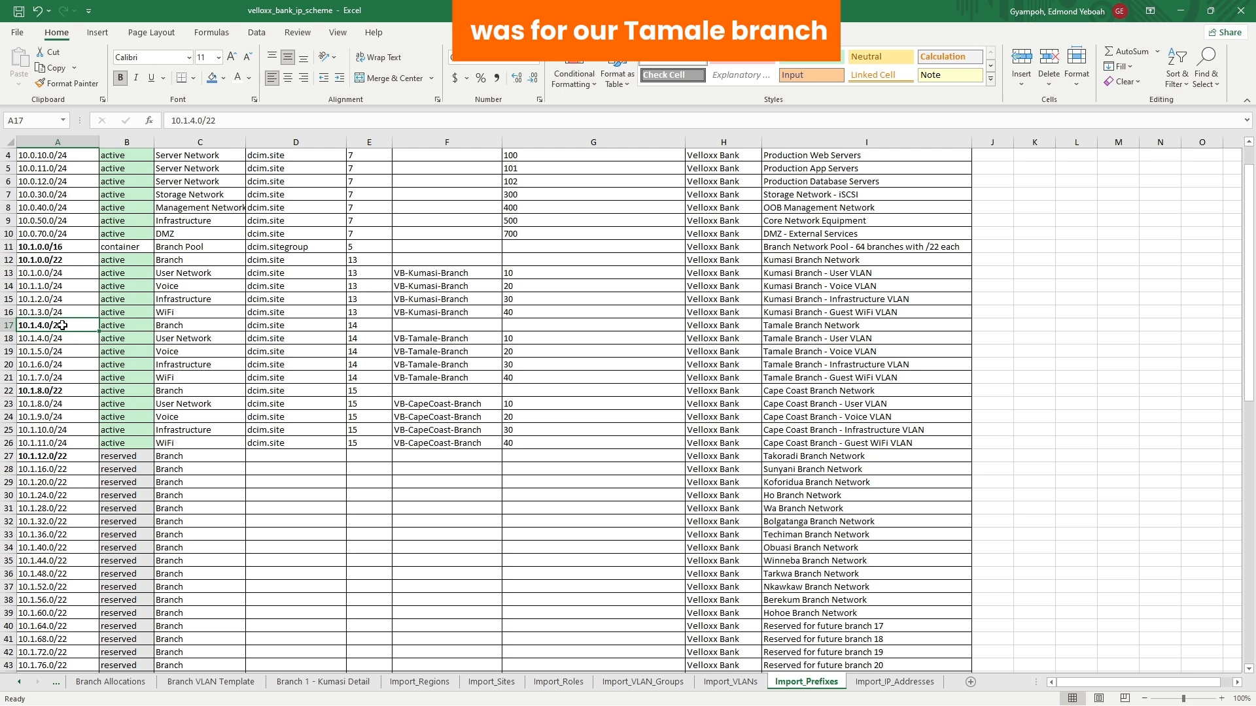
{"action": "left_click_drag", "start_coordinate": [62, 326], "coordinate": [59, 364]}
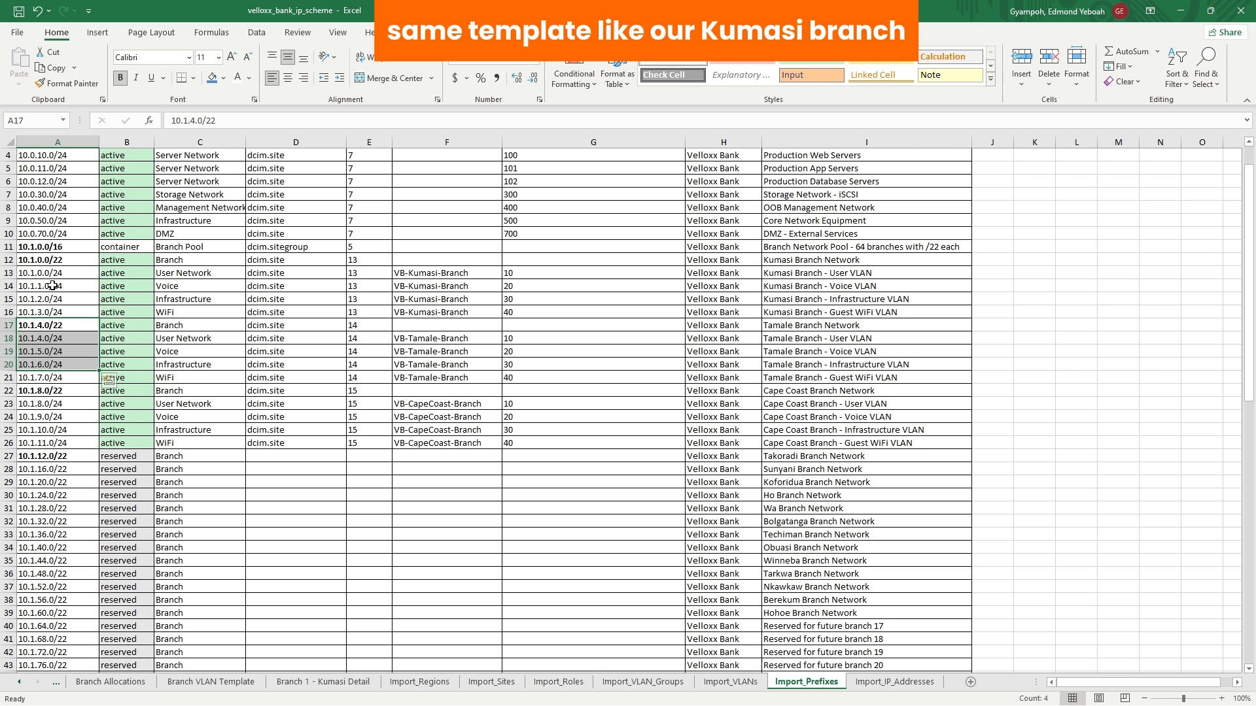
{"action": "left_click", "coordinate": [61, 340]}
{"action": "left_click_drag", "start_coordinate": [61, 342], "coordinate": [59, 379]}
{"action": "left_click", "coordinate": [524, 341]}
{"action": "left_click_drag", "start_coordinate": [524, 340], "coordinate": [516, 380]}
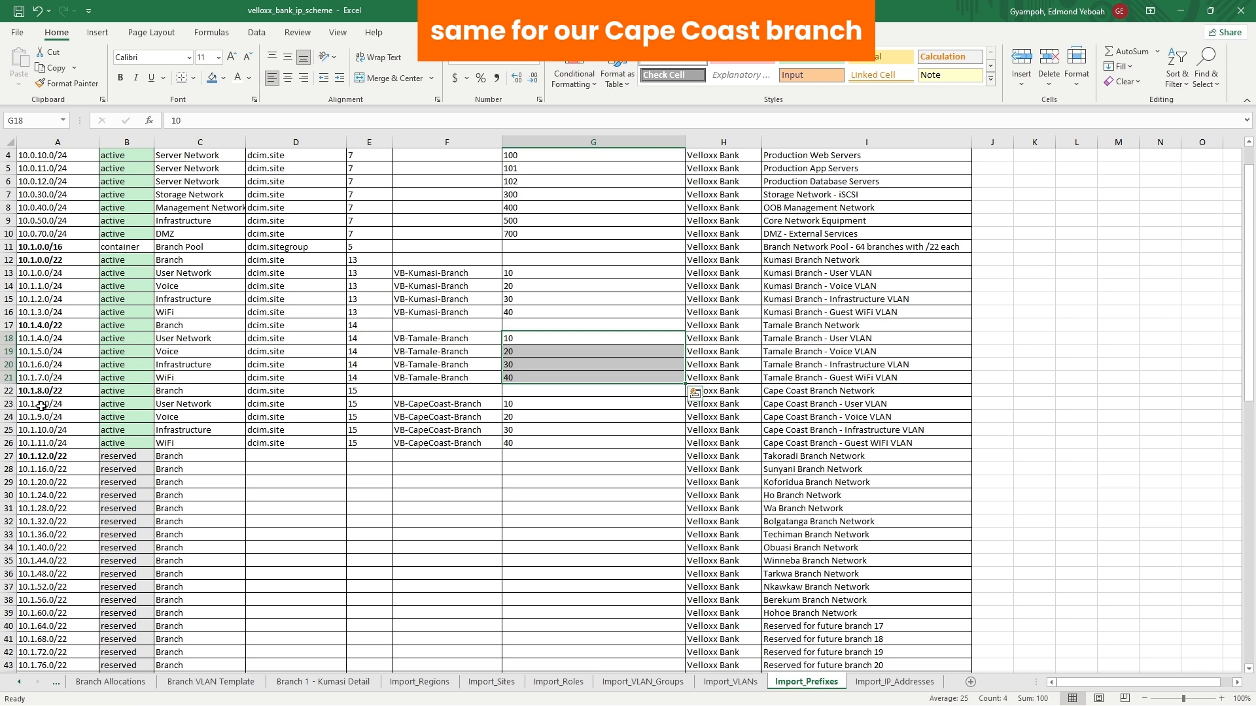
{"action": "left_click_drag", "start_coordinate": [39, 404], "coordinate": [42, 432]}
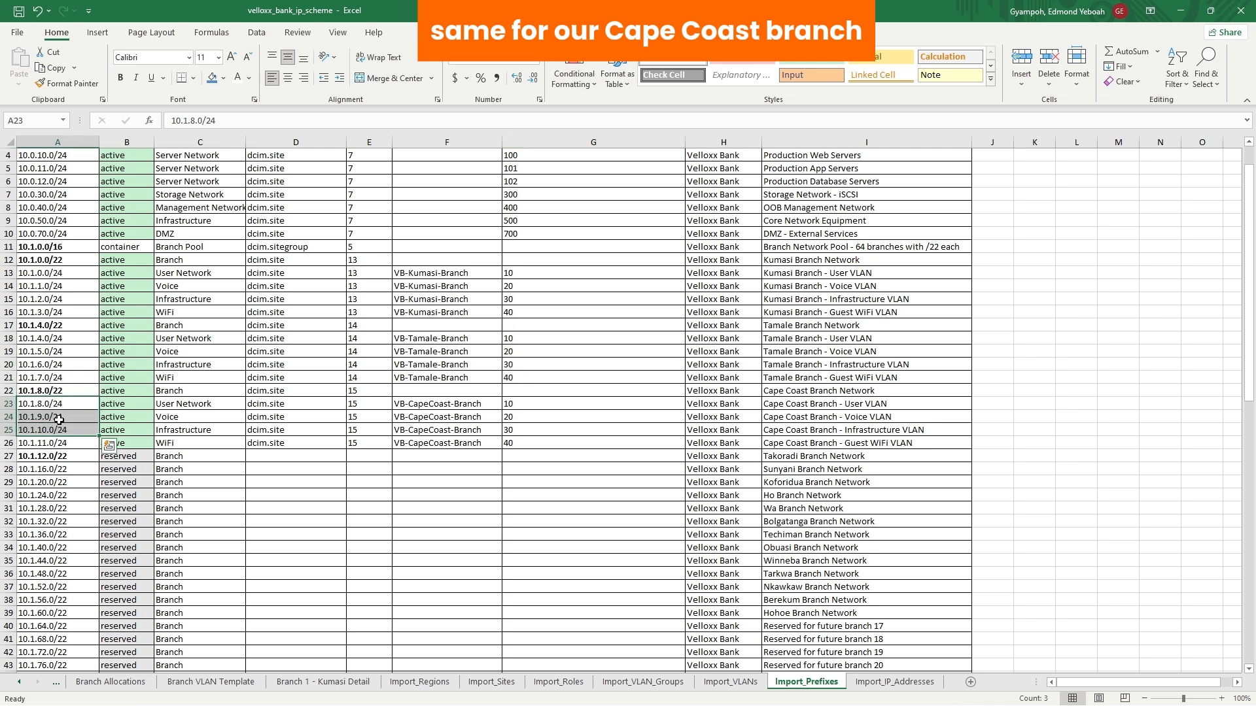
Look over the reserved /22 prefixes for the other branches, starting with the Takoradi and Sunyani rows
{"action": "scroll", "coordinate": [65, 401], "scroll_direction": "down", "scroll_amount": 2}
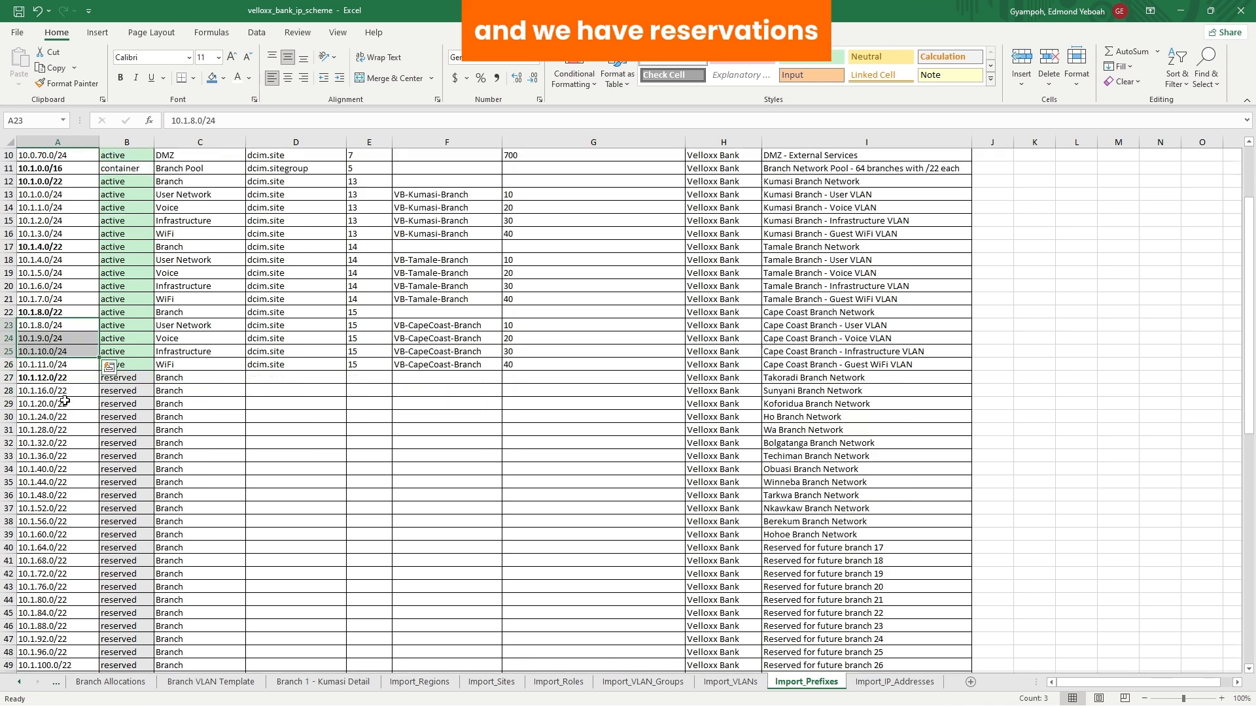
{"action": "left_click", "coordinate": [9, 378]}
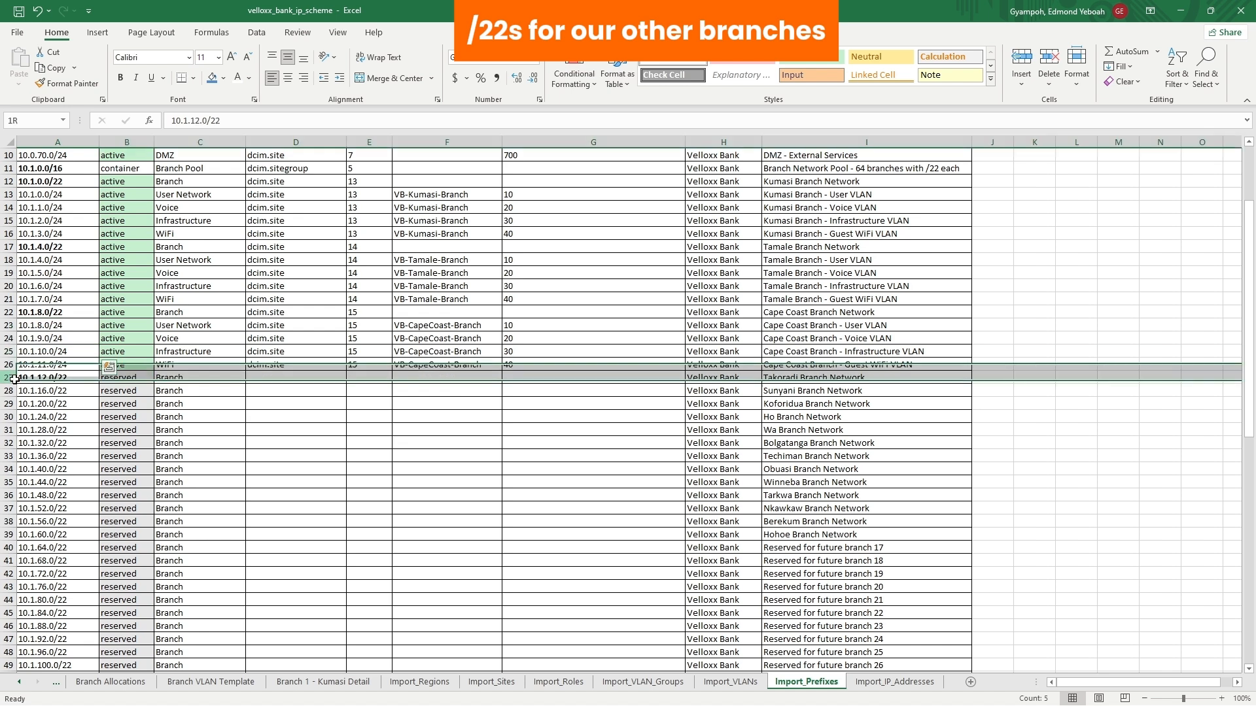
{"action": "left_click", "coordinate": [9, 391]}
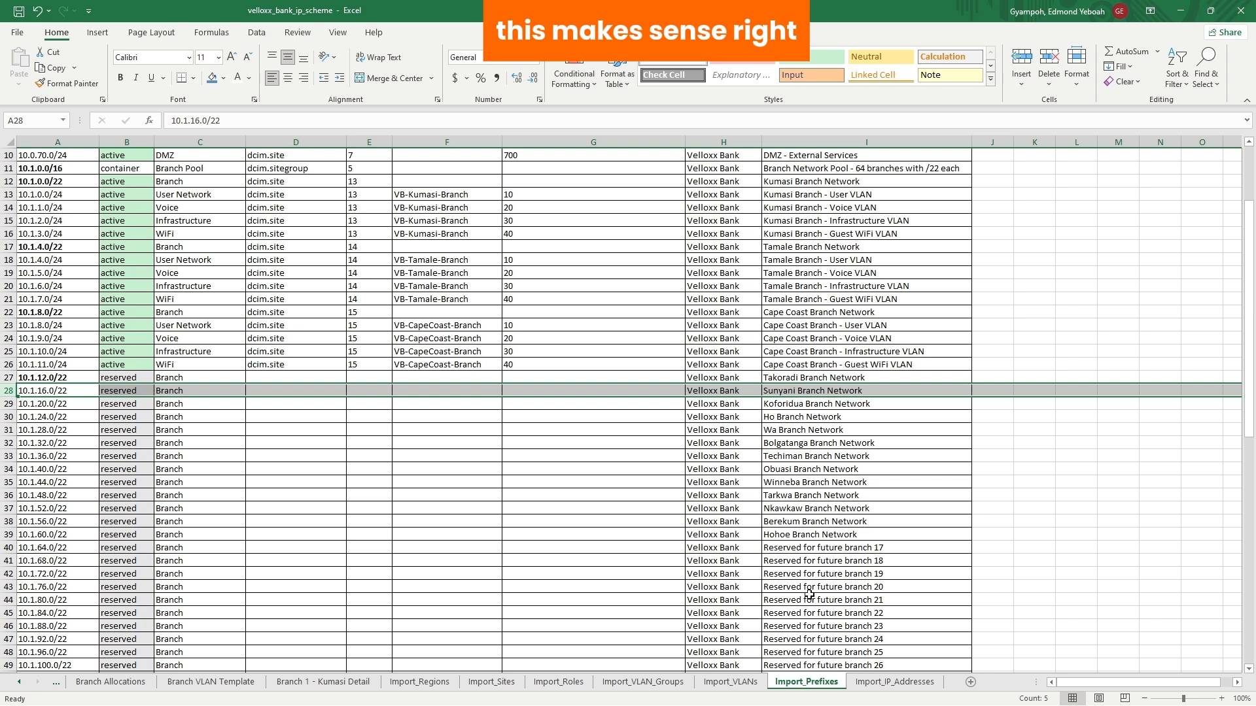
{"action": "scroll", "coordinate": [811, 595], "scroll_direction": "up", "scroll_amount": 3}
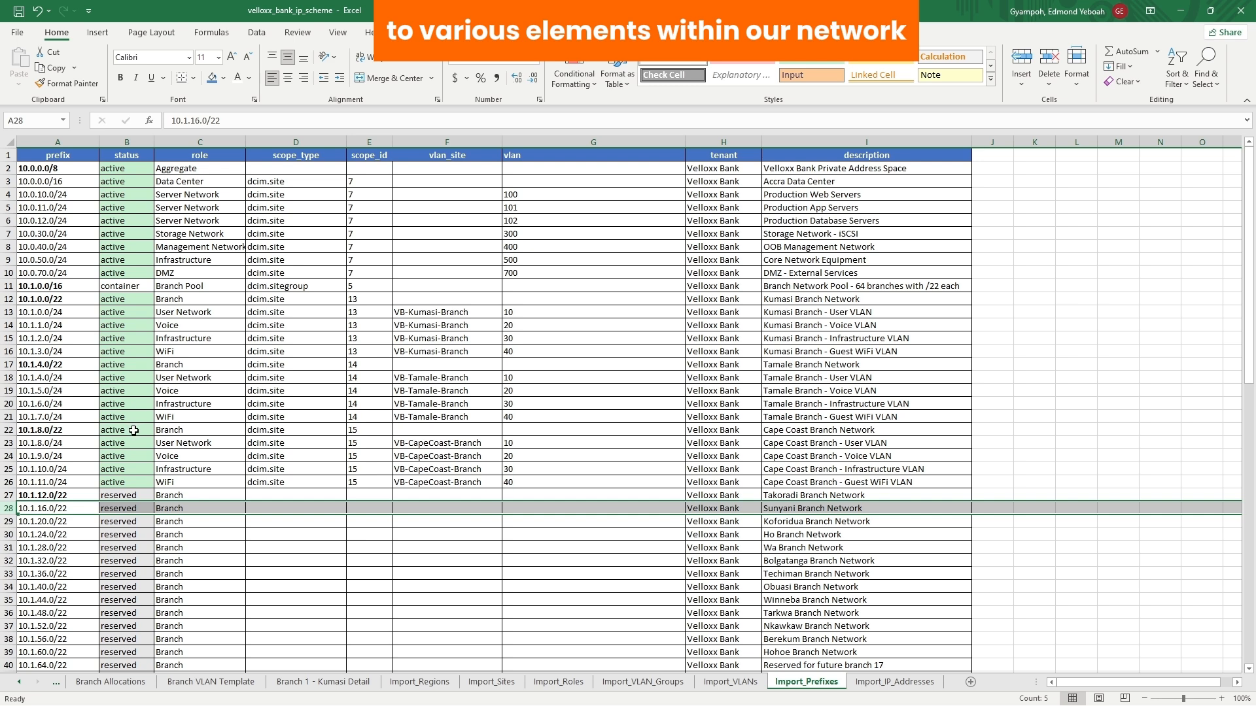
Glance at the Import_IP_Addresses sheet and return to Import_Prefixes to check the role and VLAN of Kumasi's 10.1.2.0/24 subnet
{"action": "left_click", "coordinate": [881, 691]}
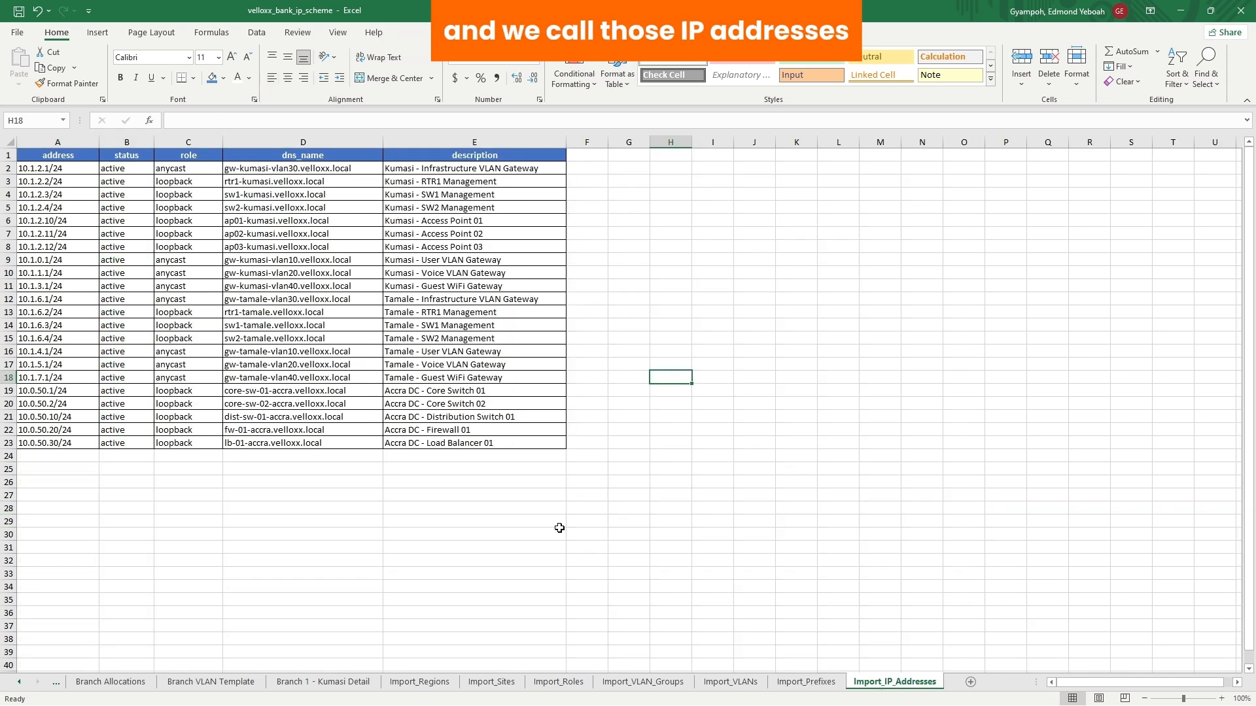
{"action": "left_click", "coordinate": [259, 561]}
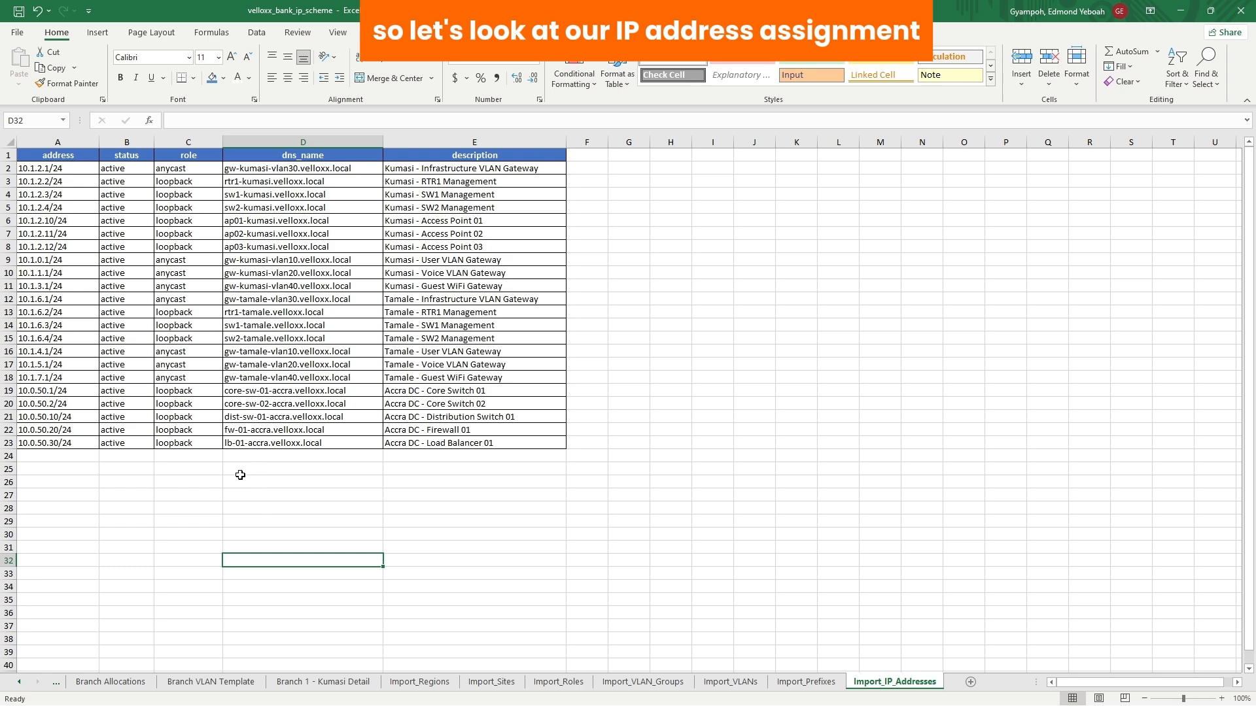
{"action": "left_click", "coordinate": [805, 682]}
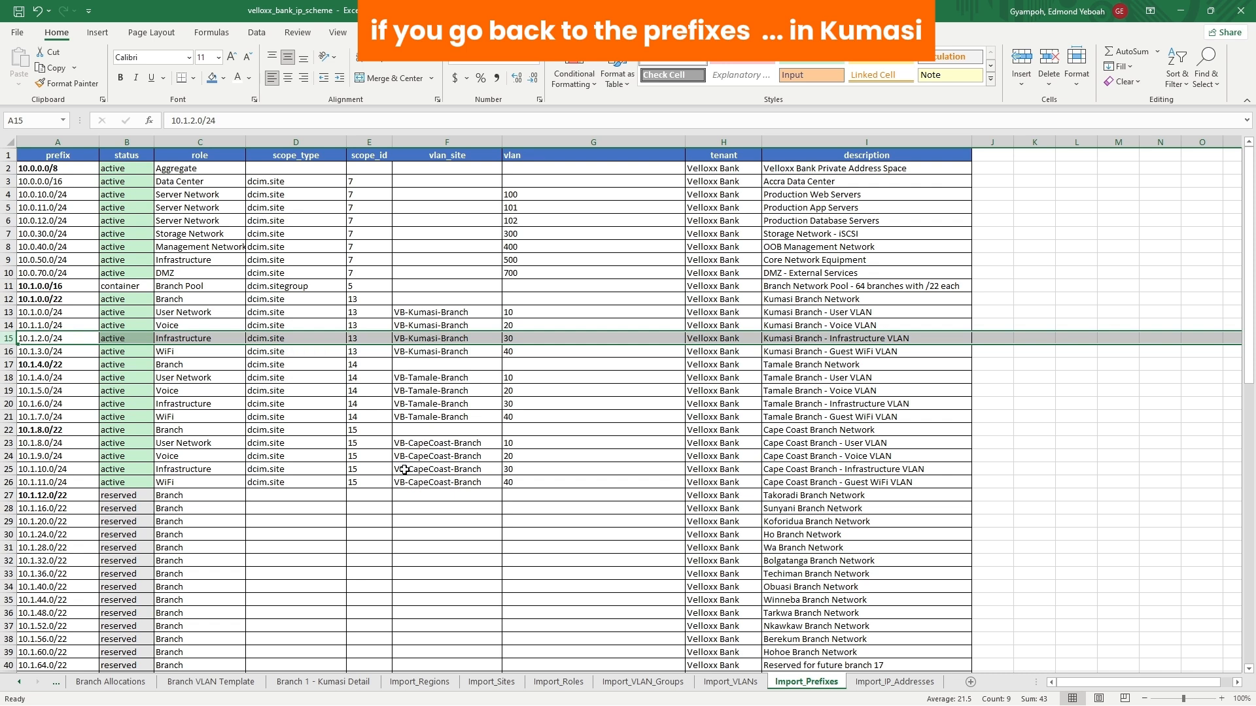
{"action": "left_click", "coordinate": [199, 364]}
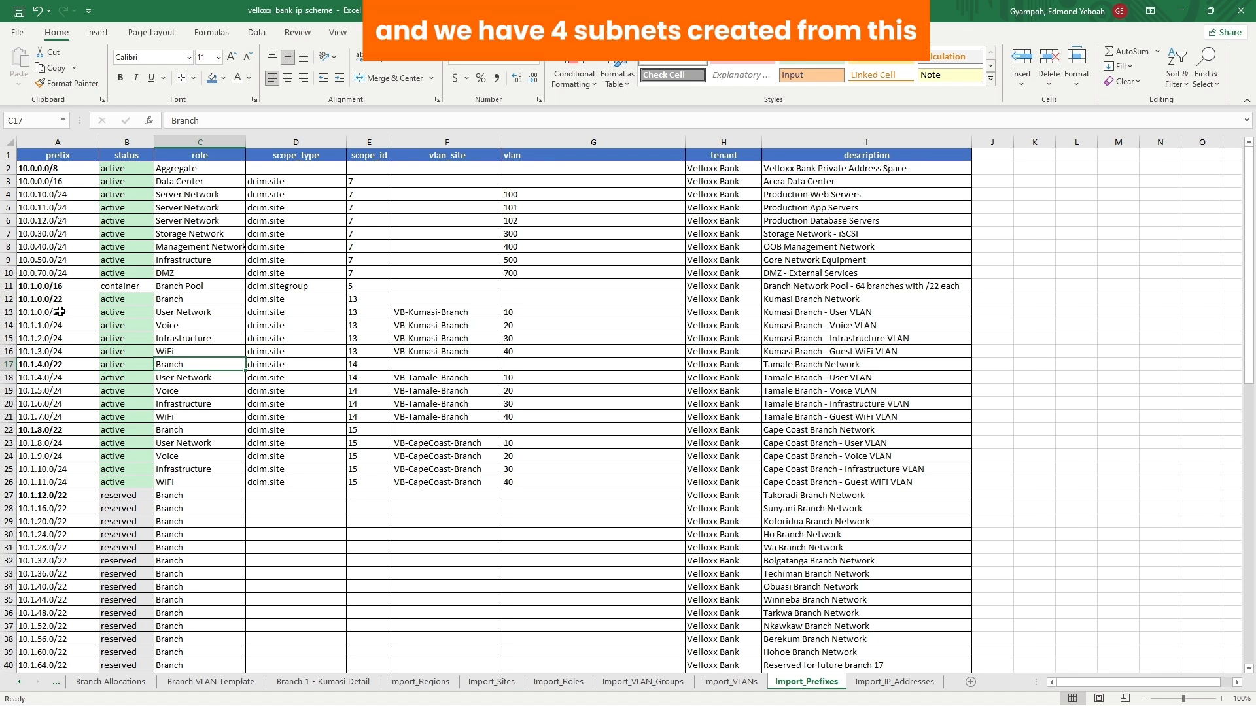
{"action": "left_click_drag", "start_coordinate": [60, 312], "coordinate": [59, 353]}
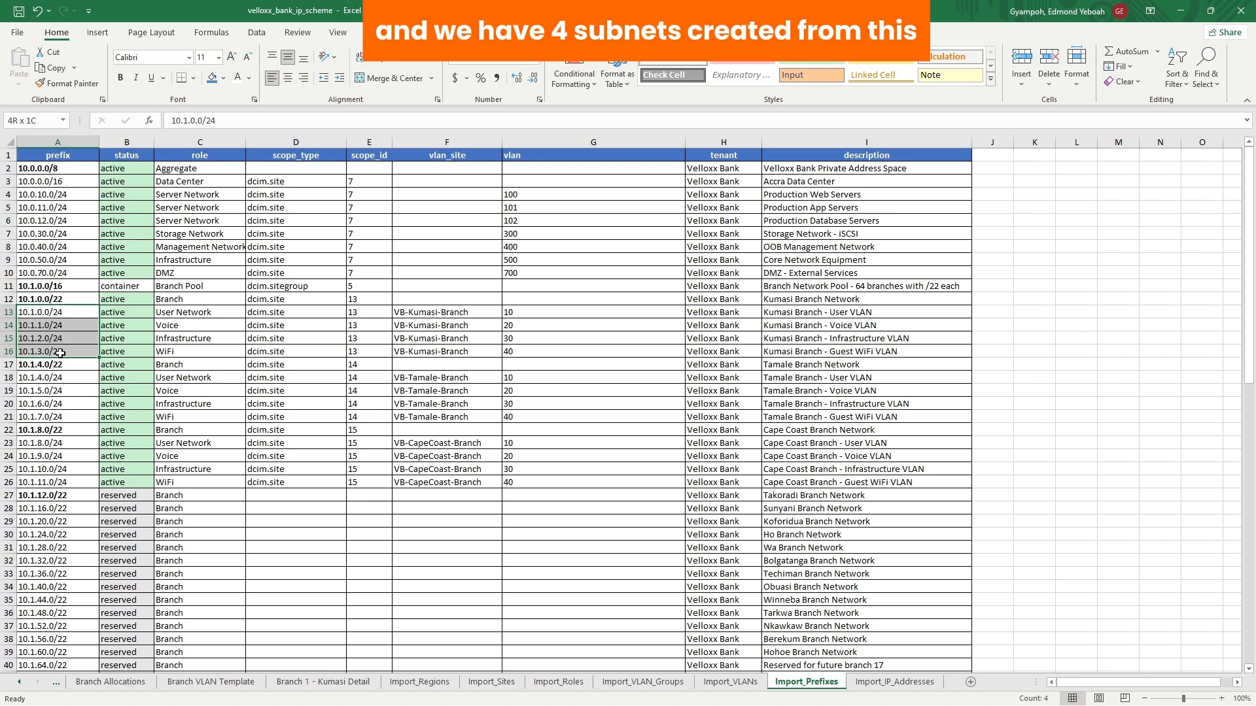
{"action": "left_click", "coordinate": [55, 340]}
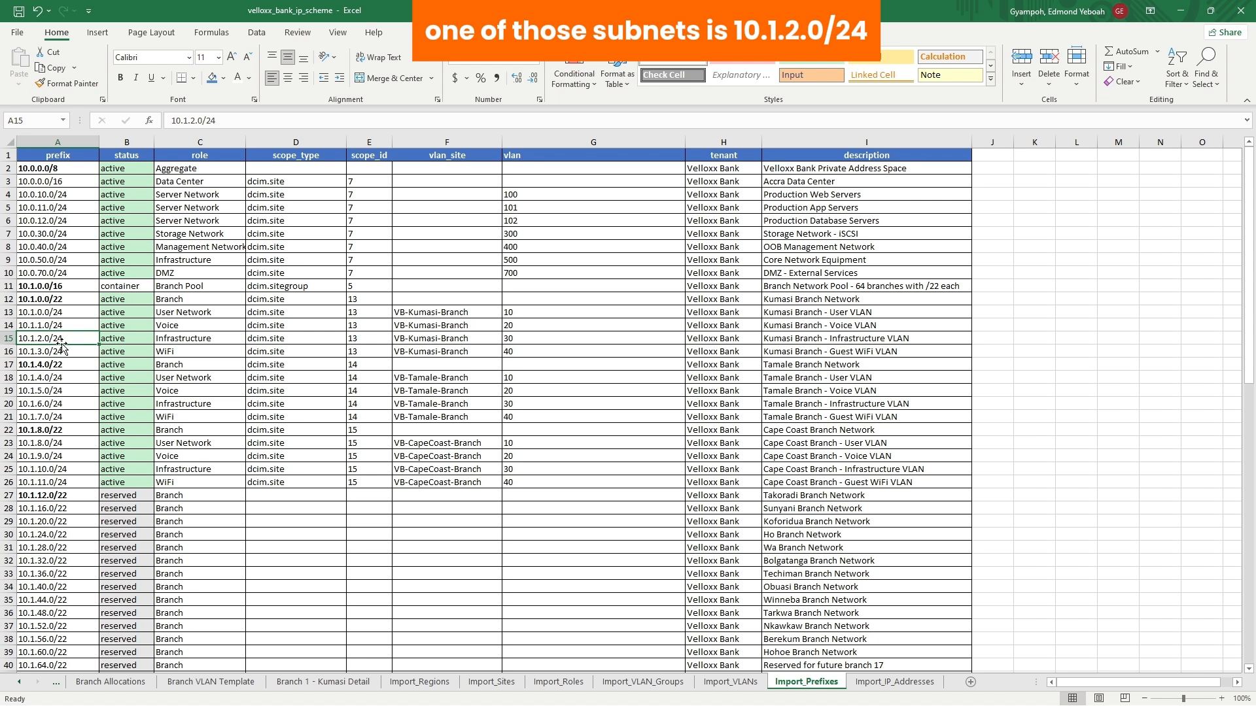
{"action": "left_click", "coordinate": [200, 340]}
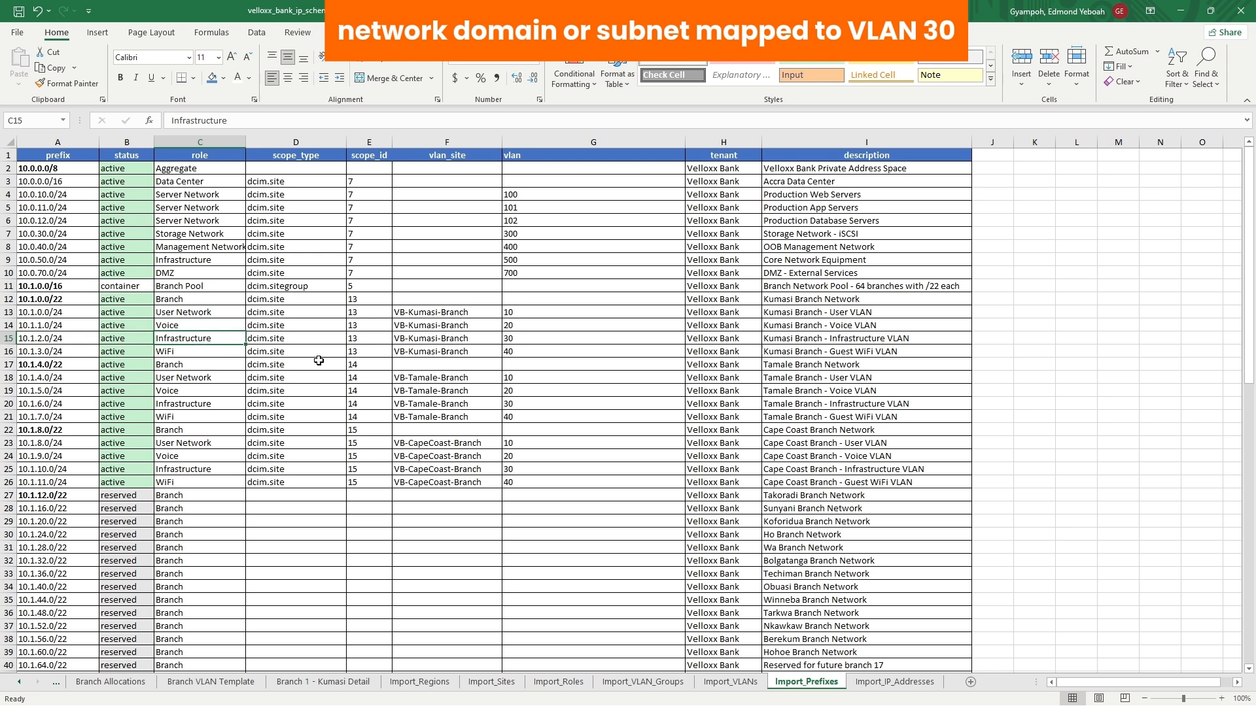
{"action": "left_click", "coordinate": [514, 341]}
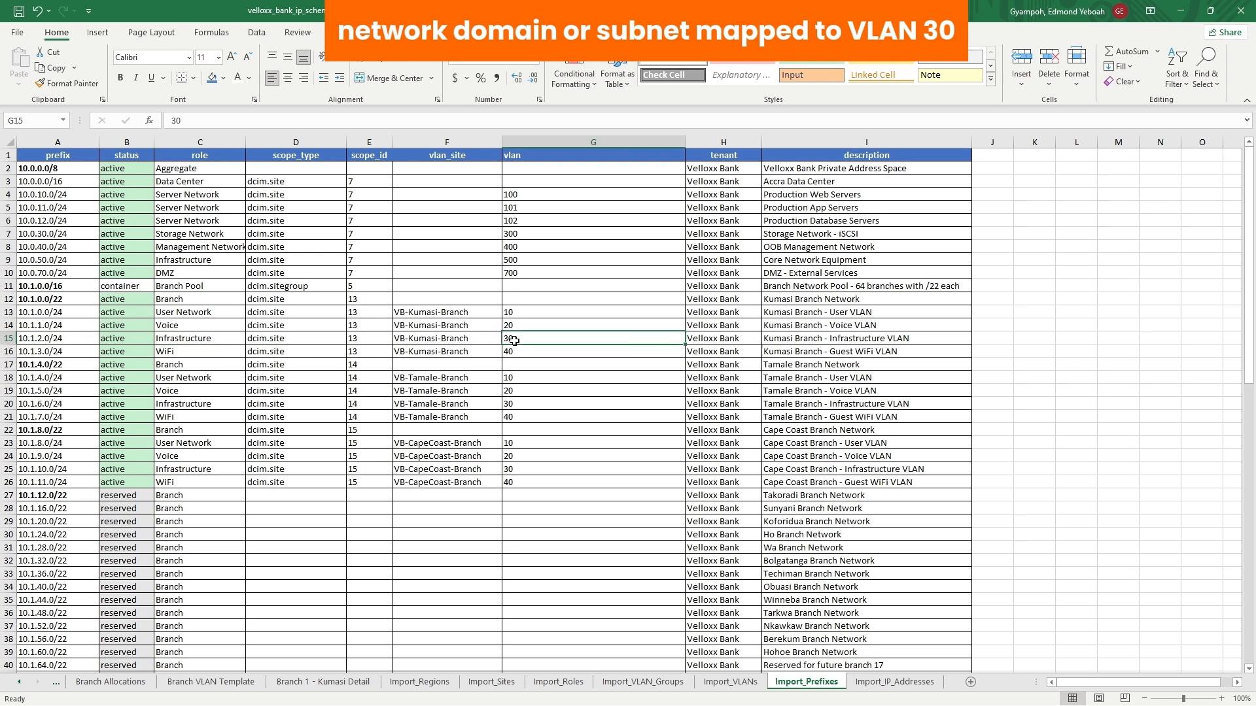
On the Import_IP_Addresses sheet, examine the Kumasi addresses from 10.1.2.1/24 to 10.1.2.12/24 and their DNS names
{"action": "left_click", "coordinate": [886, 681]}
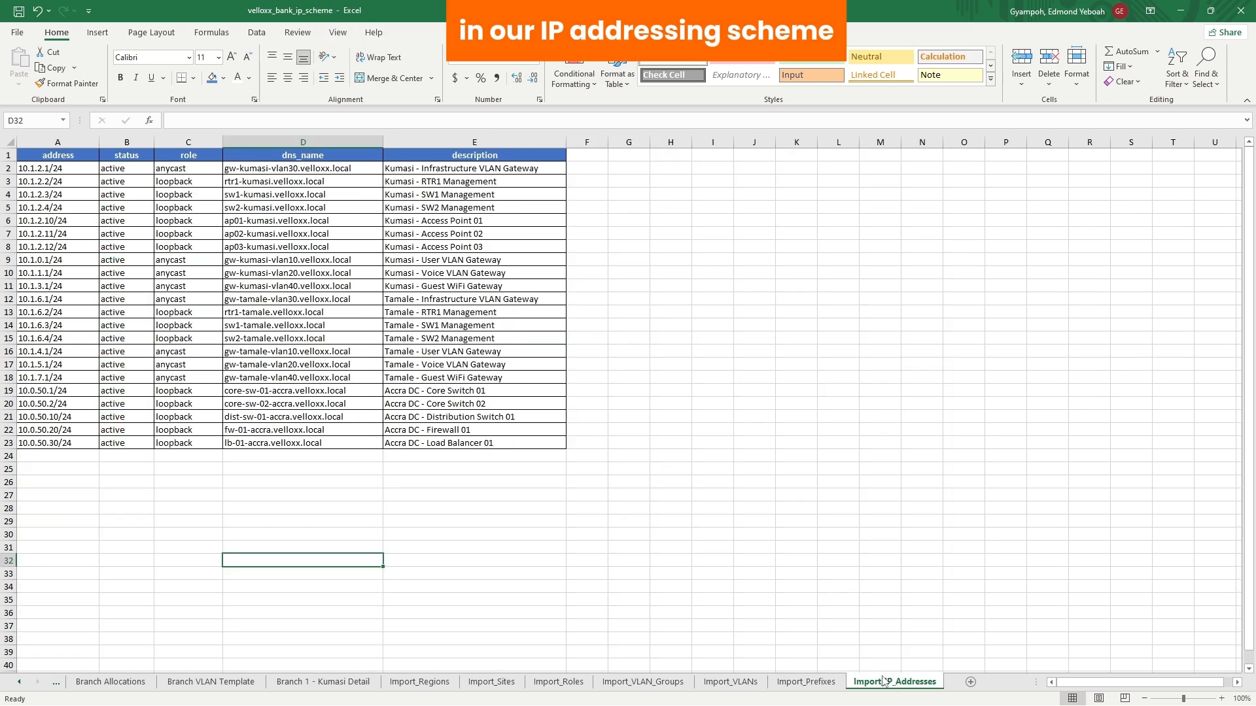
{"action": "left_click", "coordinate": [37, 169]}
{"action": "left_click_drag", "start_coordinate": [38, 170], "coordinate": [32, 243]}
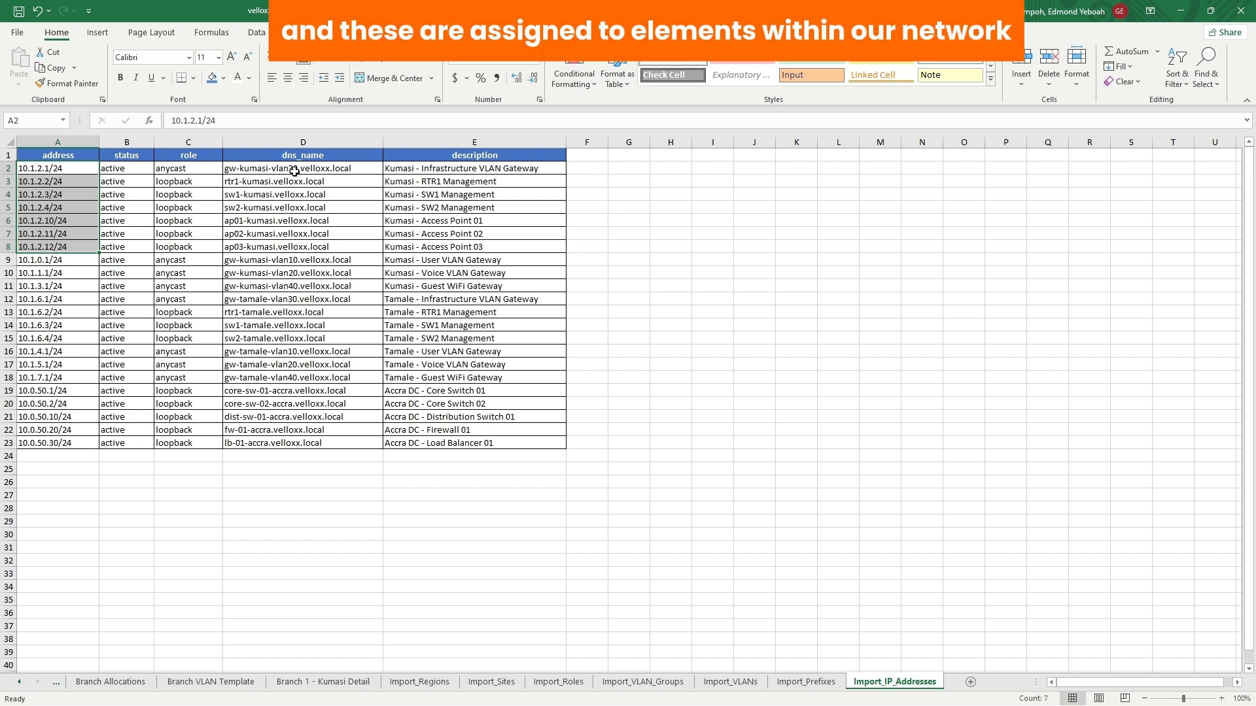
{"action": "left_click_drag", "start_coordinate": [294, 171], "coordinate": [280, 248]}
{"action": "key", "text": "ctrl+v"}
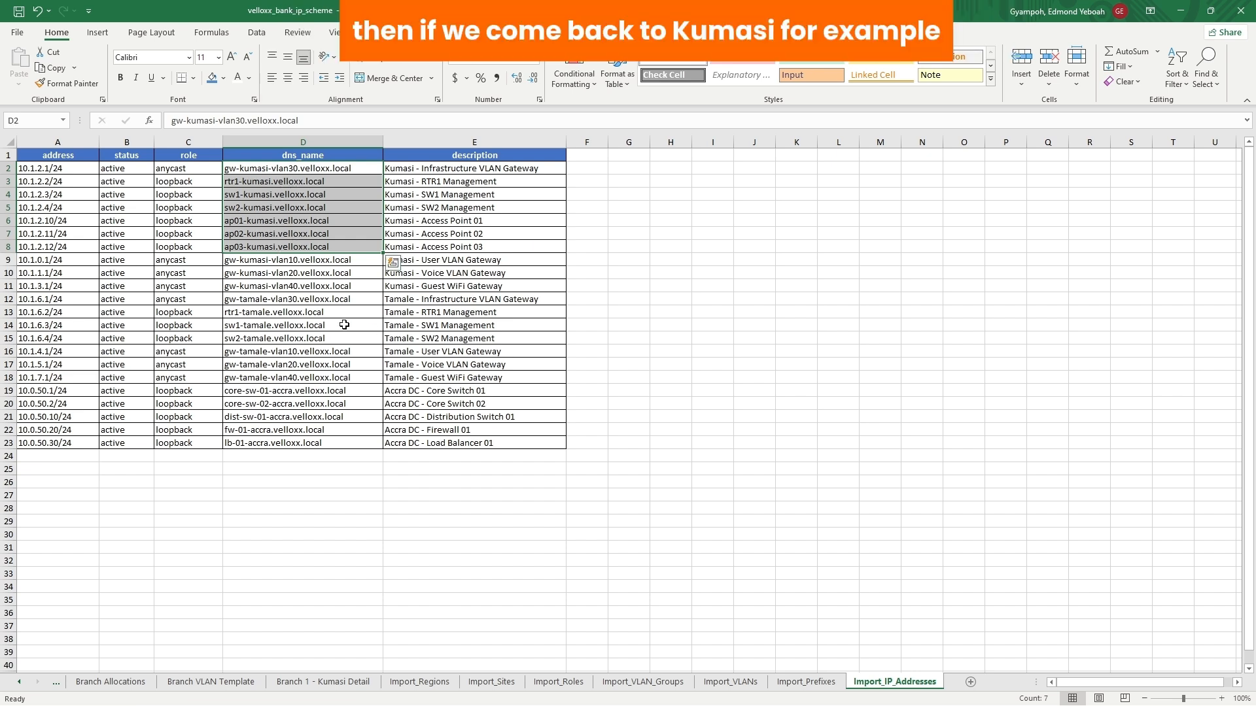
{"action": "left_click", "coordinate": [314, 325]}
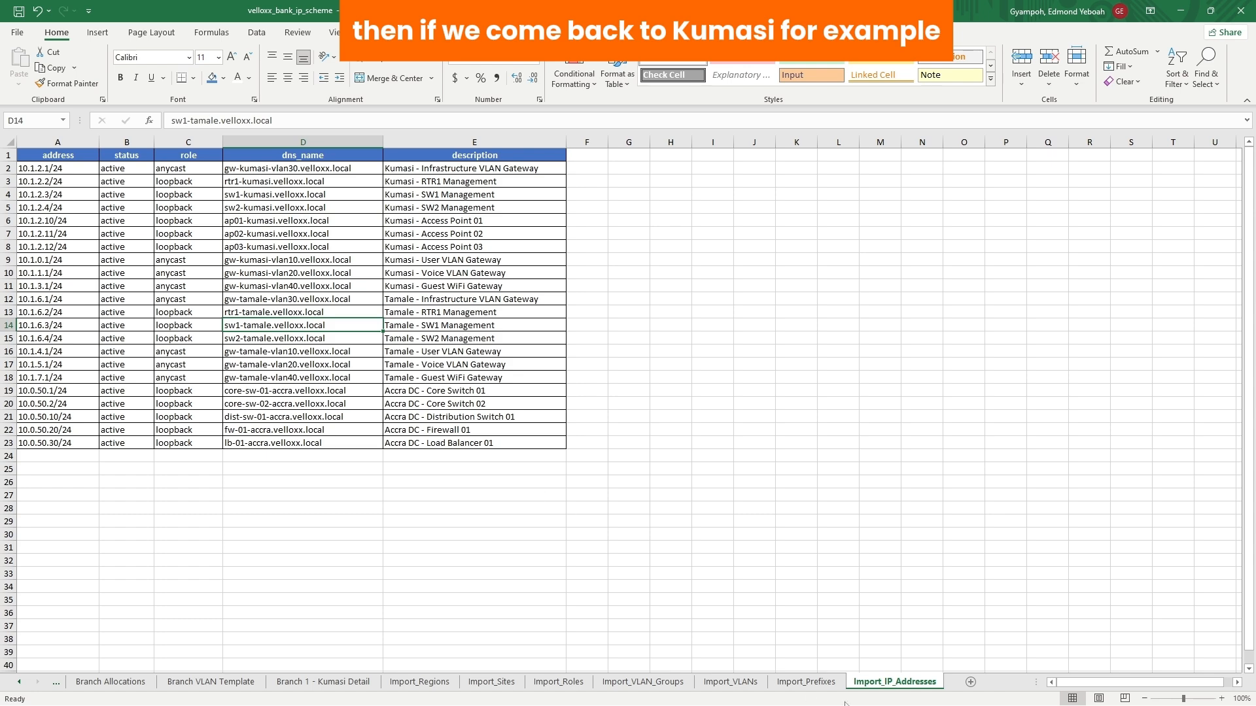
Check the role of Kumasi's 10.1.0.0/24 on Import_Prefixes and examine Kumasi's user, voice and guest WiFi gateway addresses on Import_IP_Addresses
{"action": "left_click", "coordinate": [813, 682]}
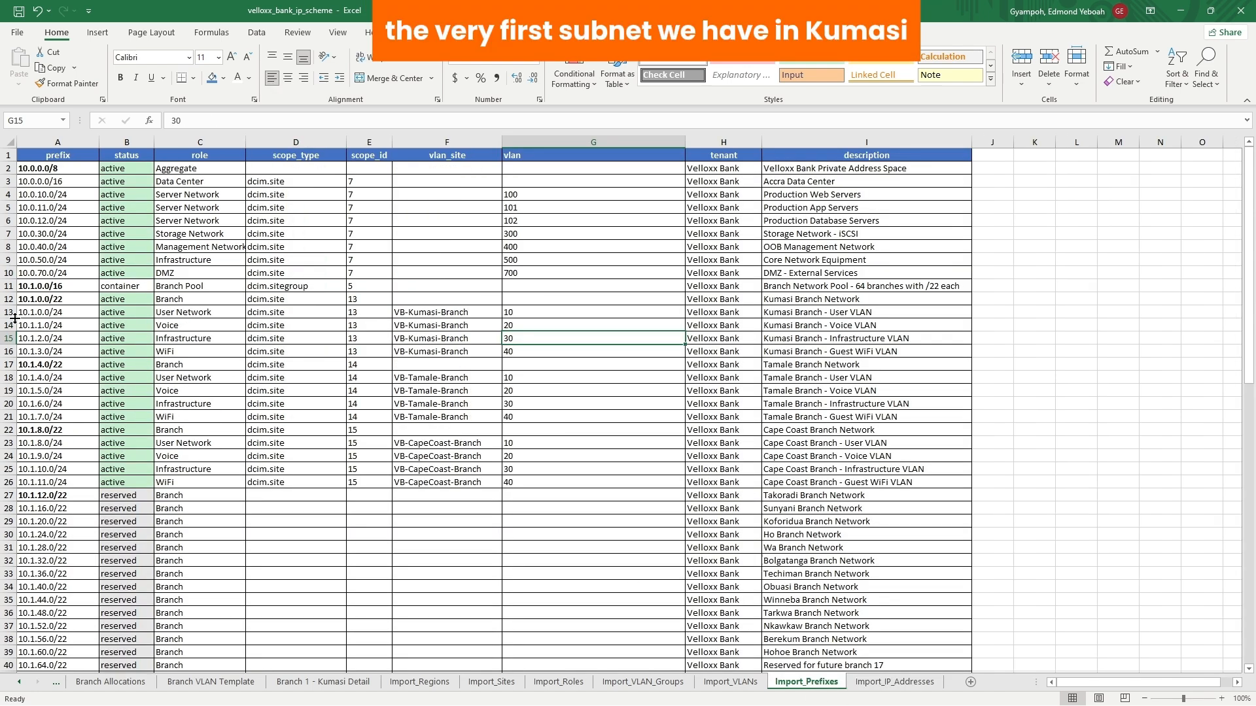
{"action": "left_click", "coordinate": [37, 313]}
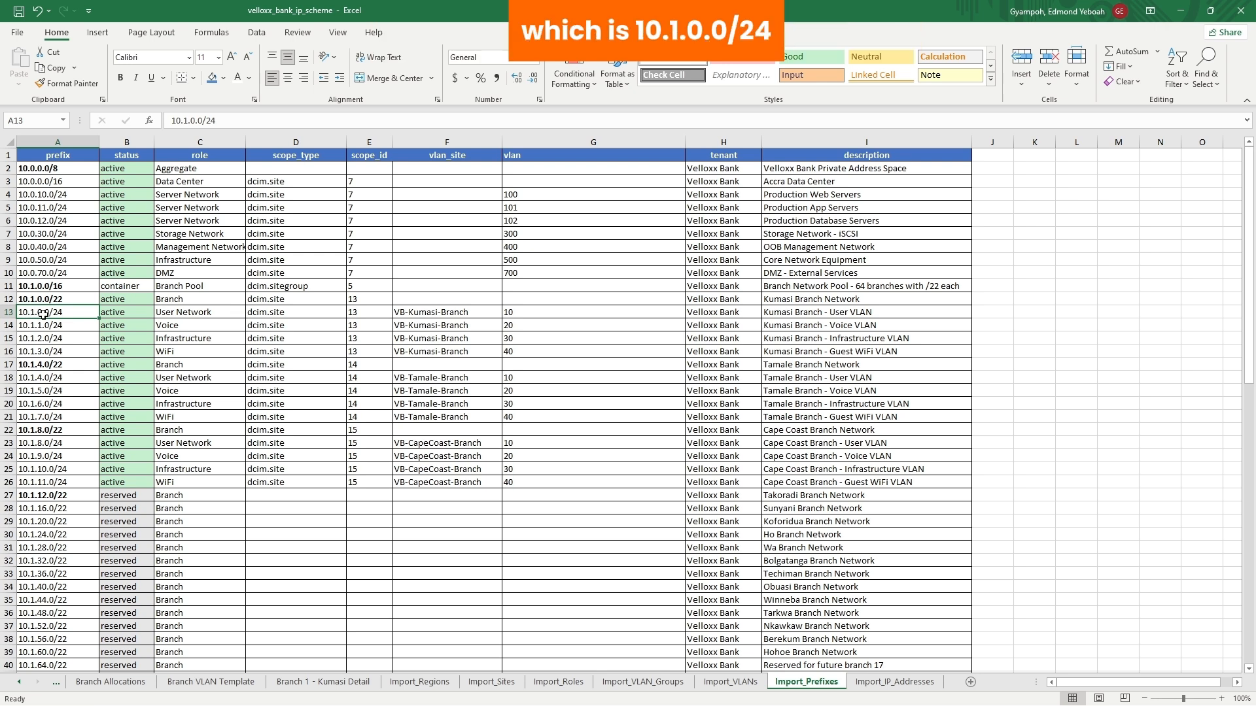
{"action": "left_click", "coordinate": [178, 314]}
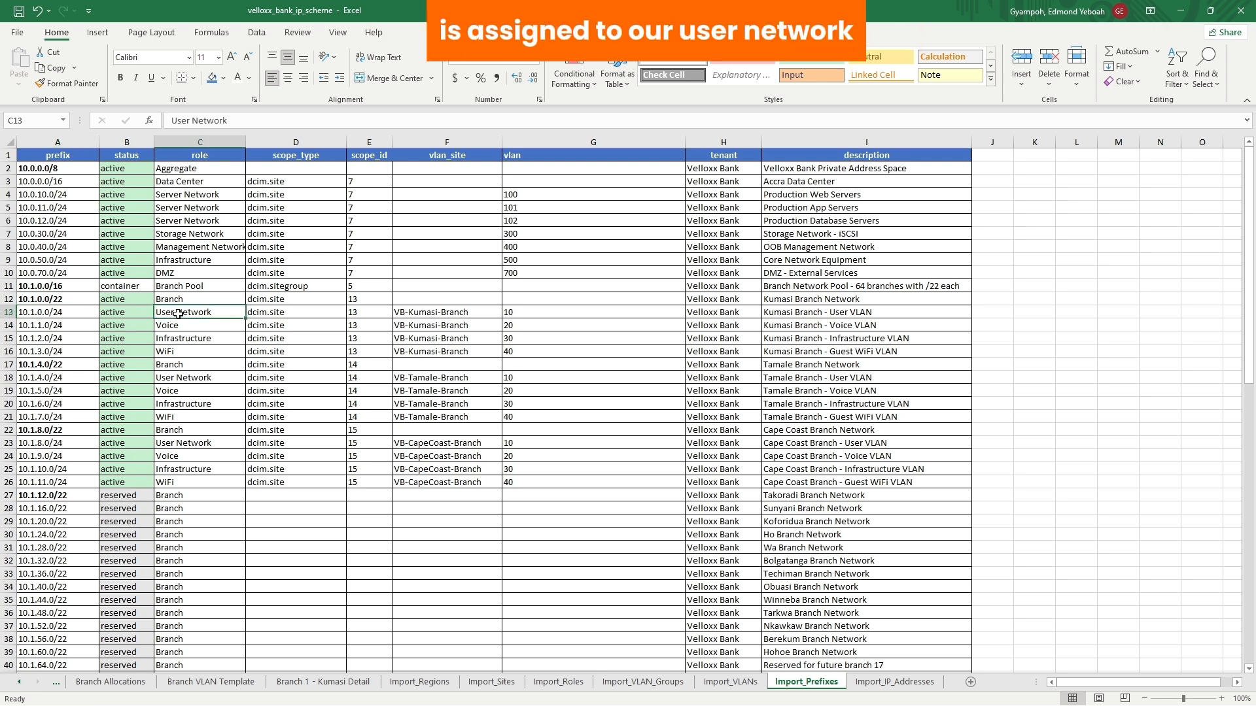
{"action": "left_click", "coordinate": [893, 683]}
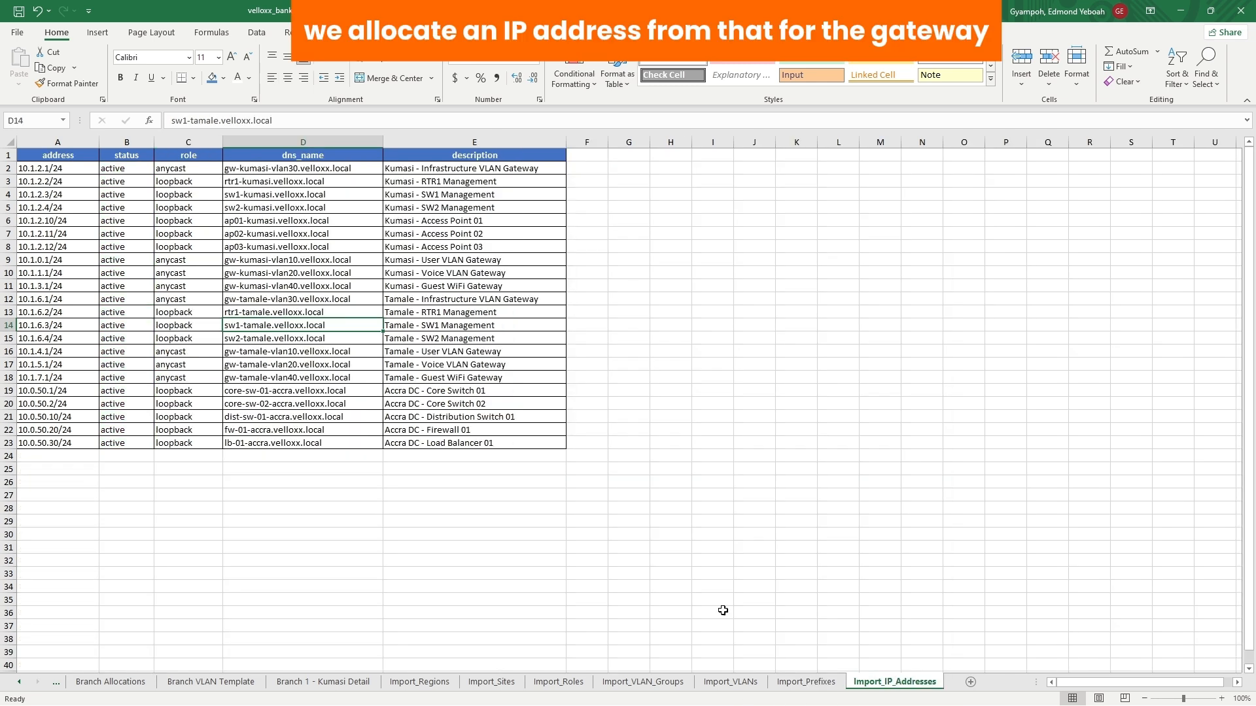
{"action": "left_click", "coordinate": [43, 262]}
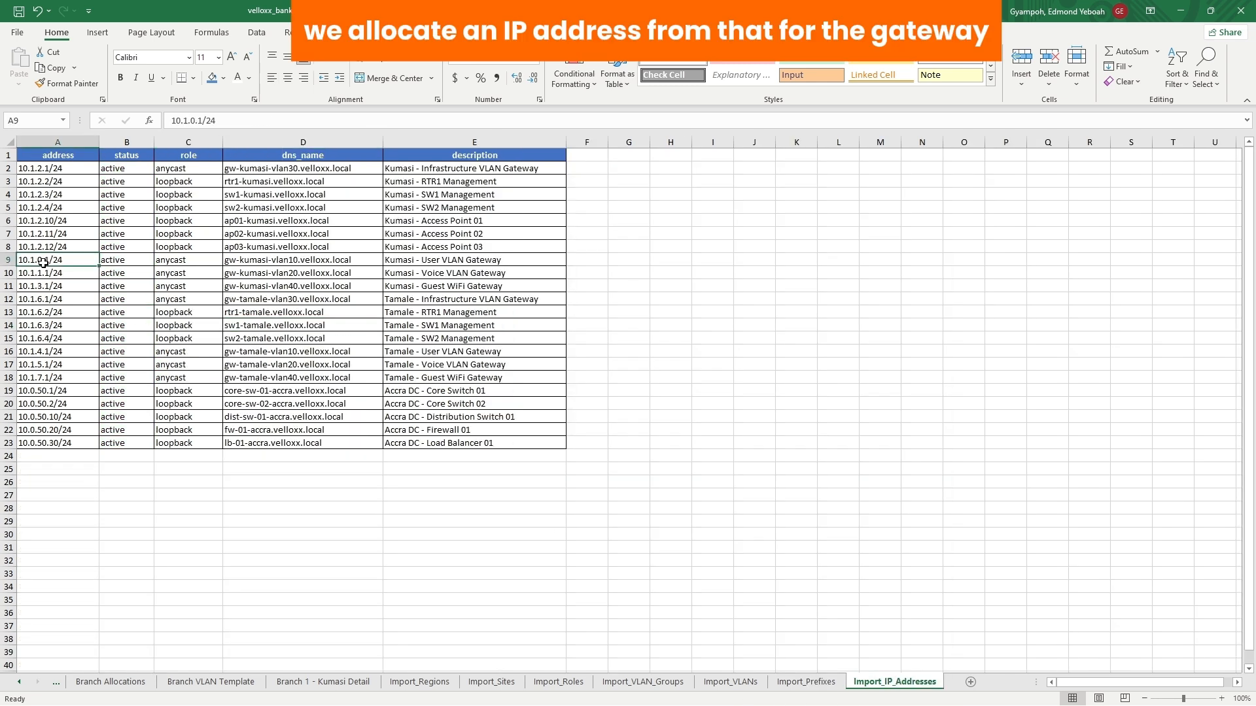
{"action": "left_click", "coordinate": [424, 275]}
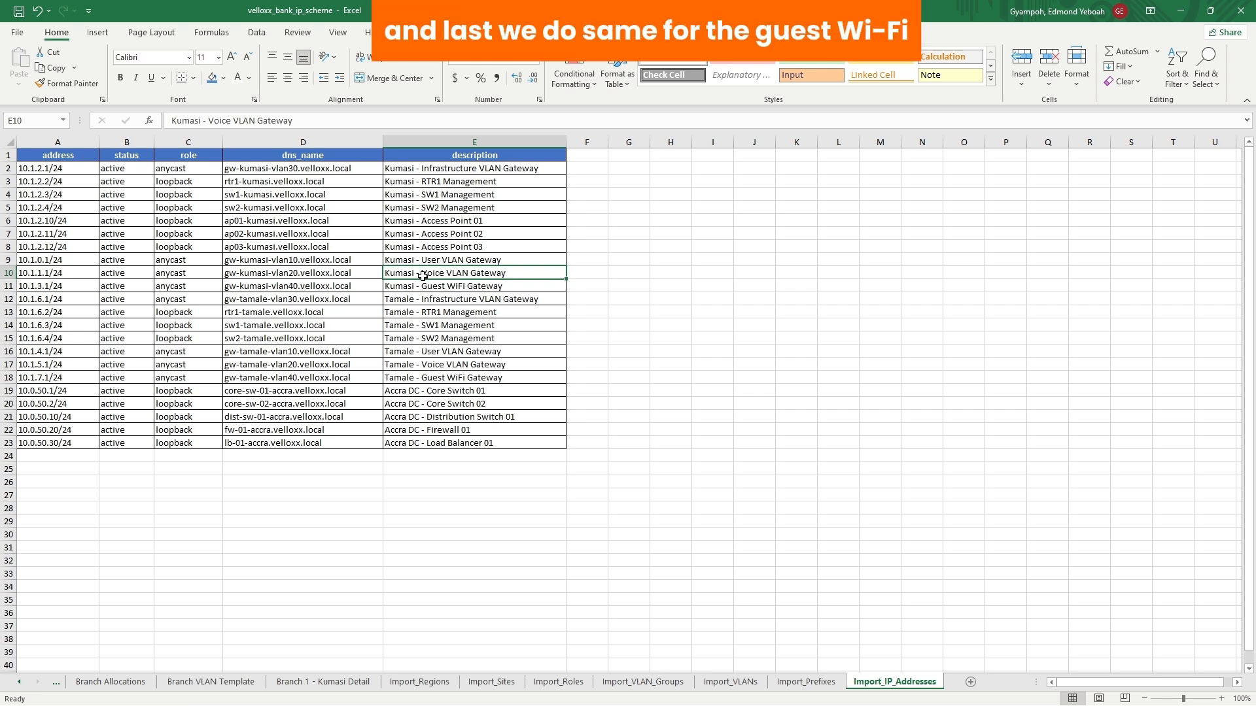
{"action": "left_click", "coordinate": [413, 290]}
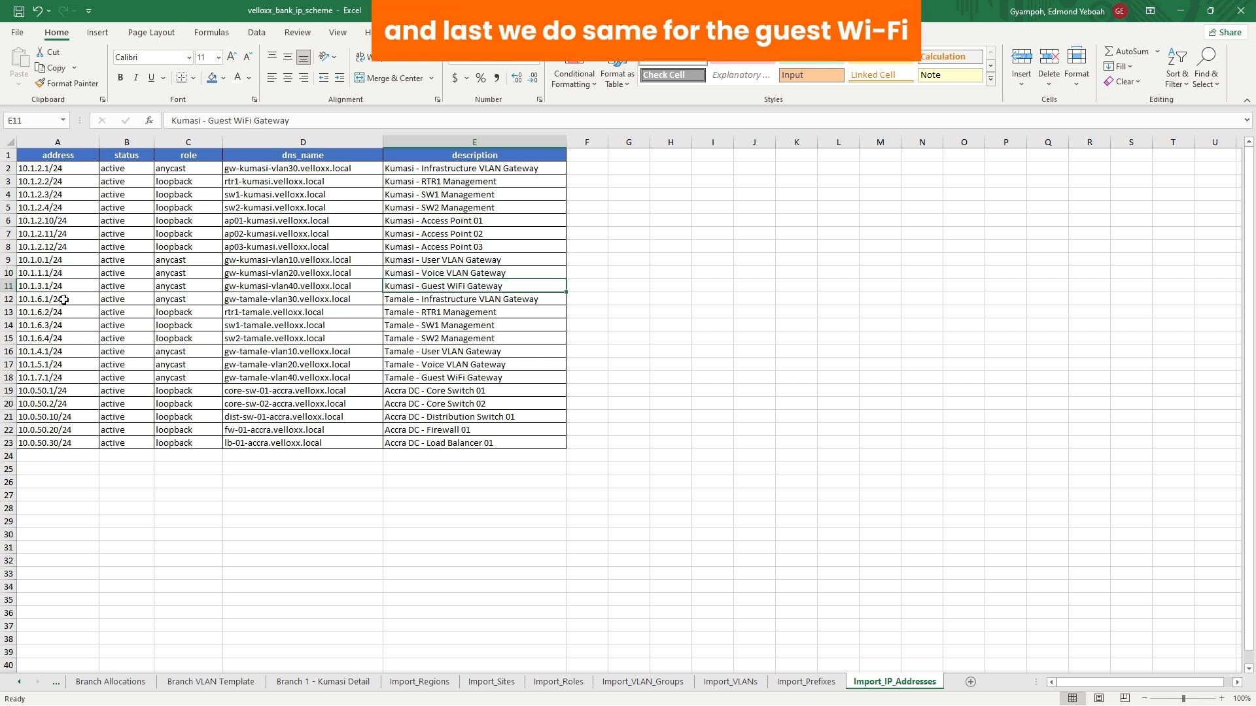
{"action": "left_click", "coordinate": [6, 286]}
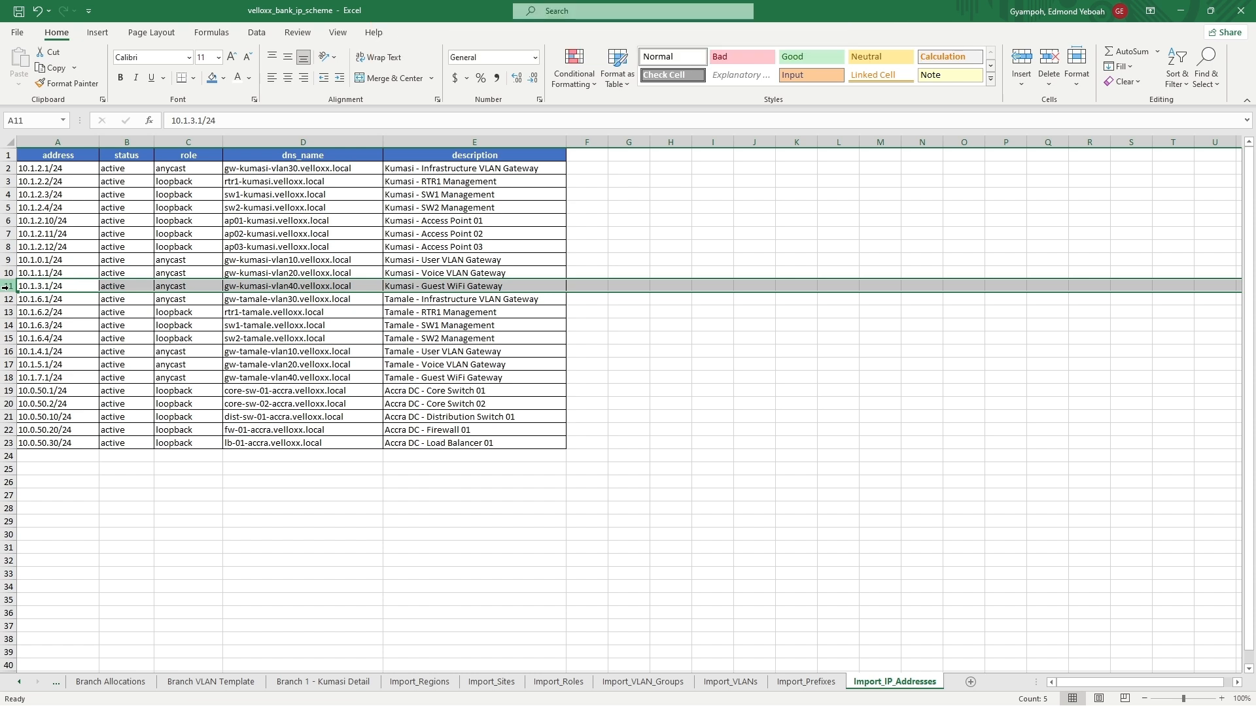
Review the IP address blocks assigned to Kumasi, Tamale and the Accra DC, glancing back at the Import_Prefixes sheet
{"action": "left_click_drag", "start_coordinate": [61, 173], "coordinate": [470, 287]}
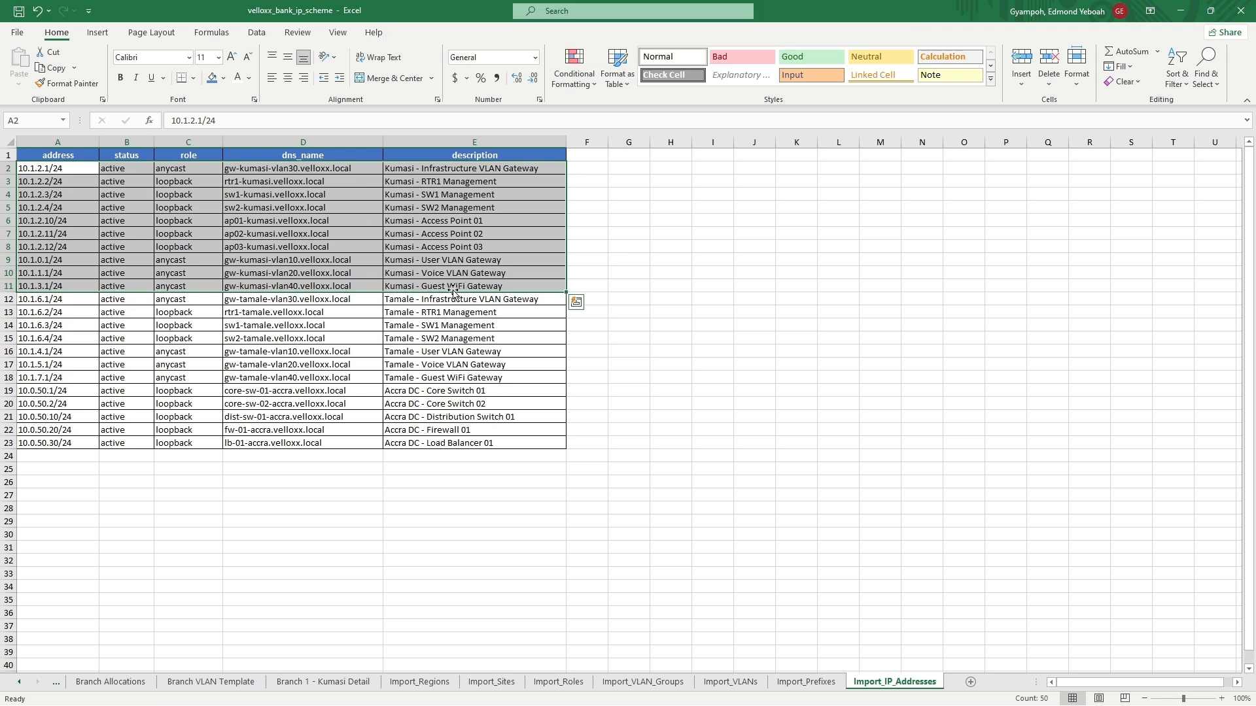
{"action": "left_click", "coordinate": [61, 302]}
{"action": "left_click_drag", "start_coordinate": [61, 302], "coordinate": [485, 373]}
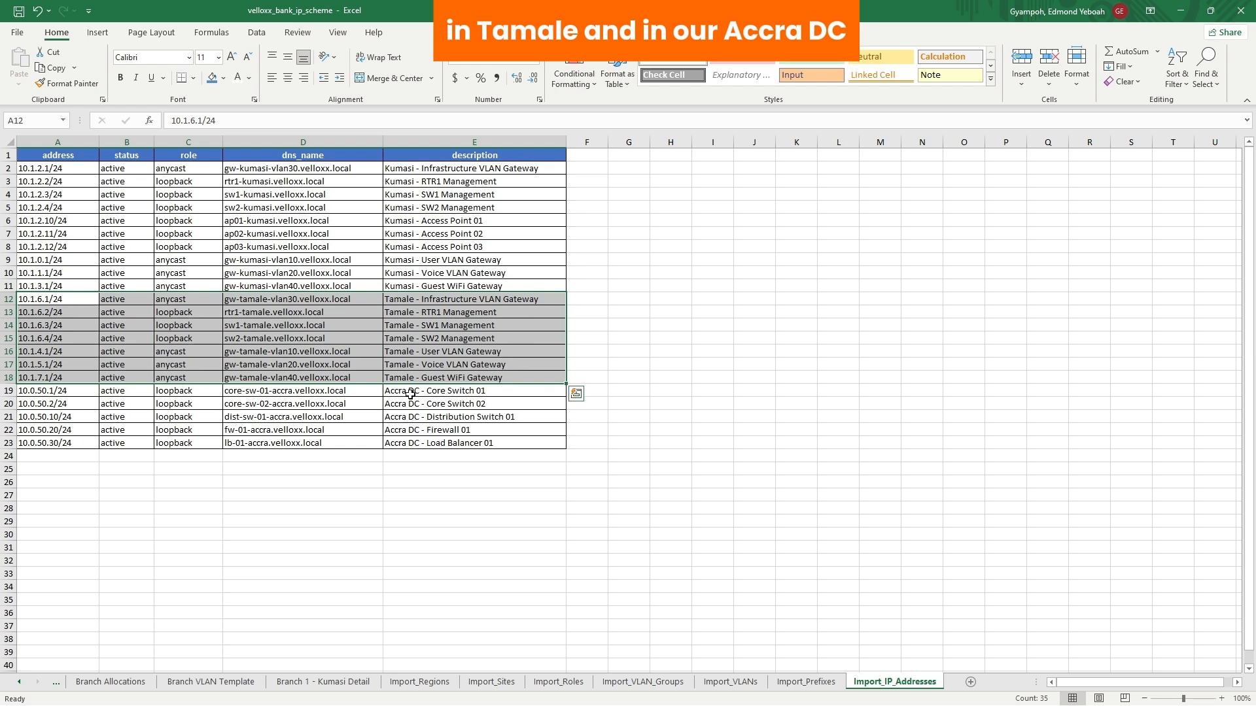
{"action": "left_click_drag", "start_coordinate": [410, 394], "coordinate": [401, 444]}
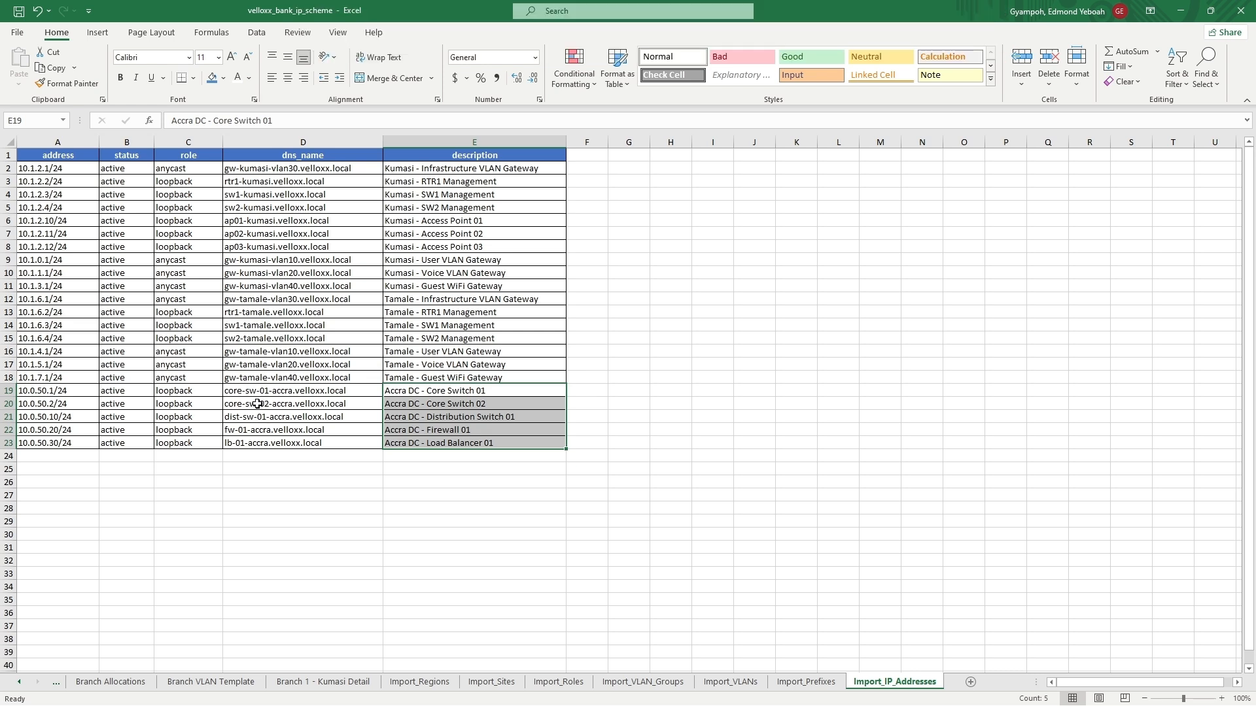
{"action": "left_click", "coordinate": [800, 684]}
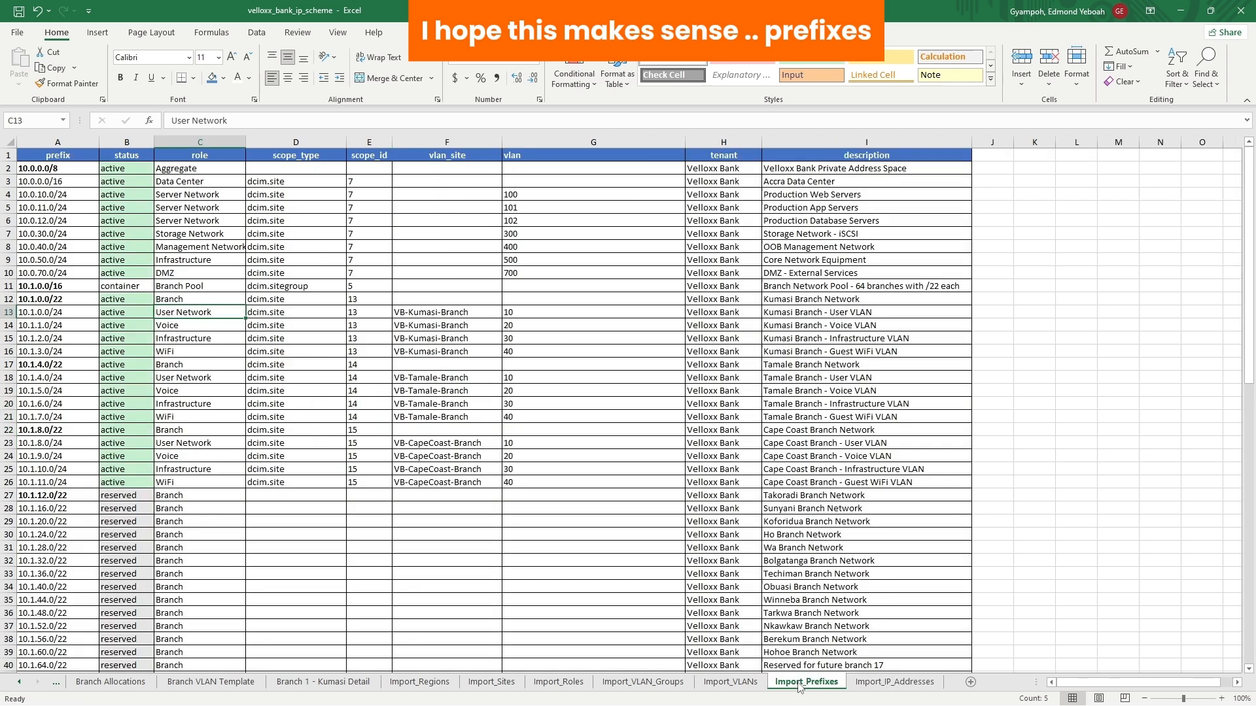
{"action": "left_click", "coordinate": [901, 684]}
Switch to NetBox and create a private RIR named RFC1918 with the slug rfc1918
{"action": "left_click", "coordinate": [1181, 10]}
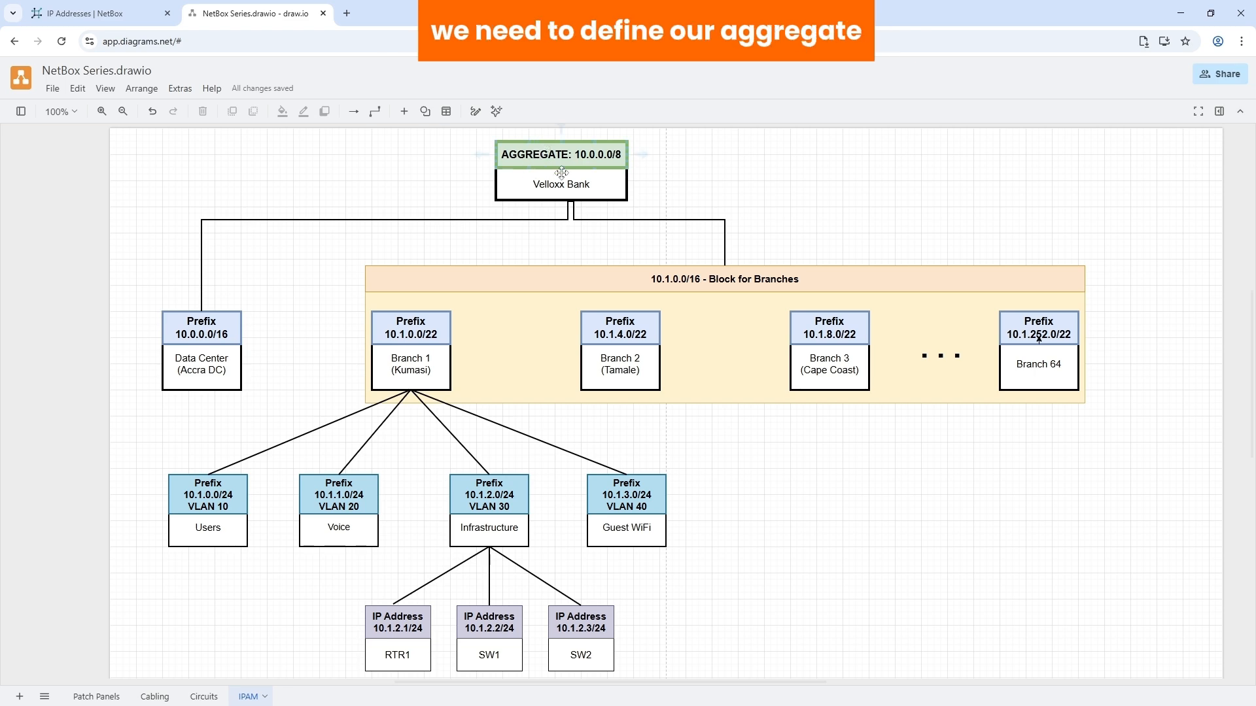
{"action": "left_click", "coordinate": [145, 18]}
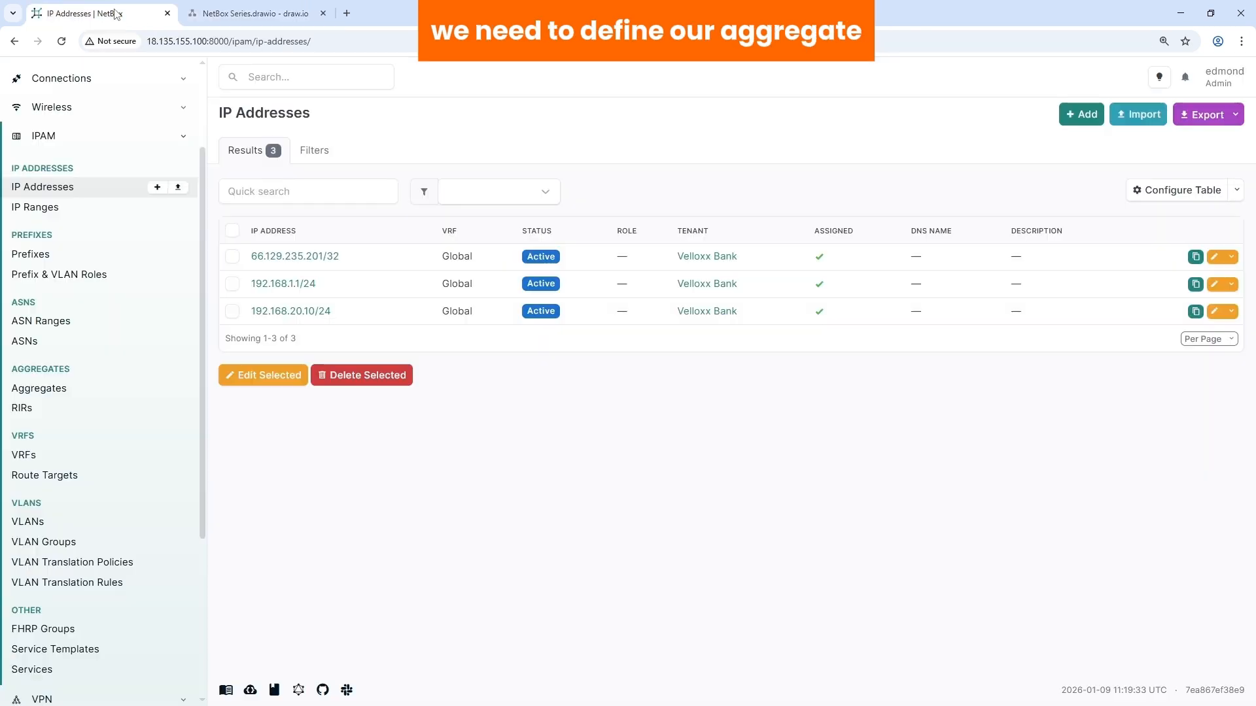
{"action": "left_click", "coordinate": [46, 392]}
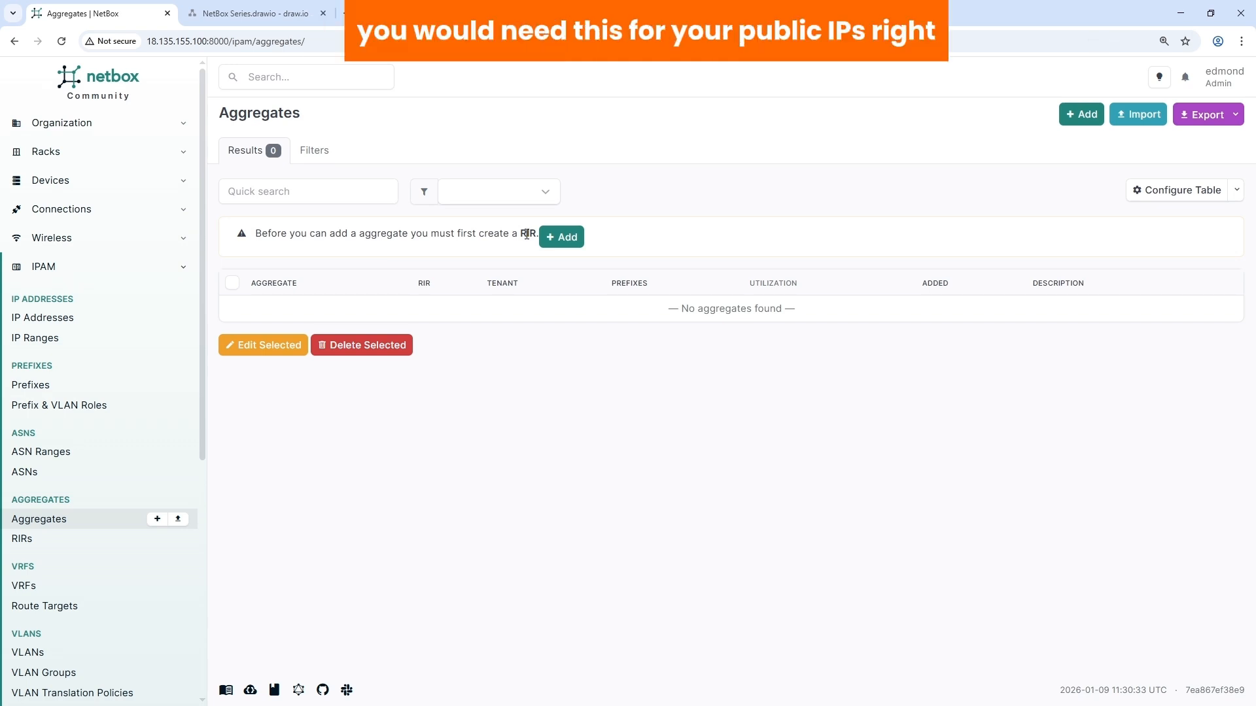
{"action": "left_click", "coordinate": [35, 543]}
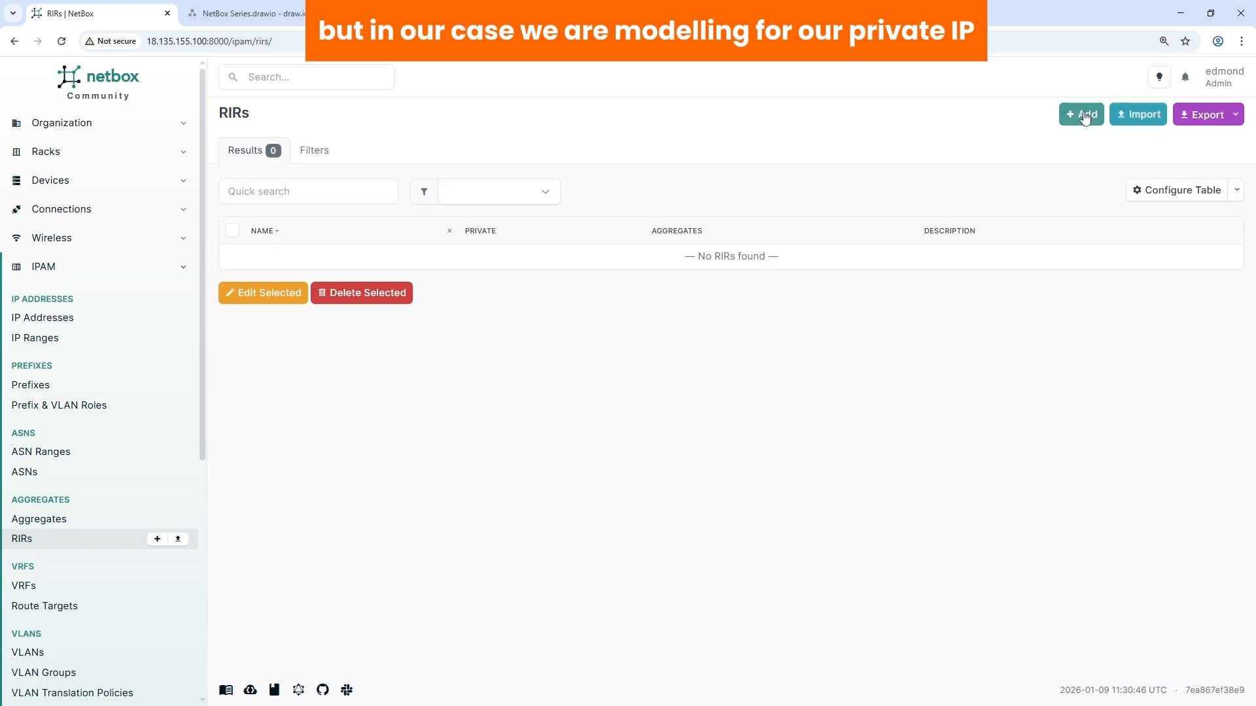
{"action": "left_click", "coordinate": [1082, 115]}
{"action": "left_click", "coordinate": [628, 231]}
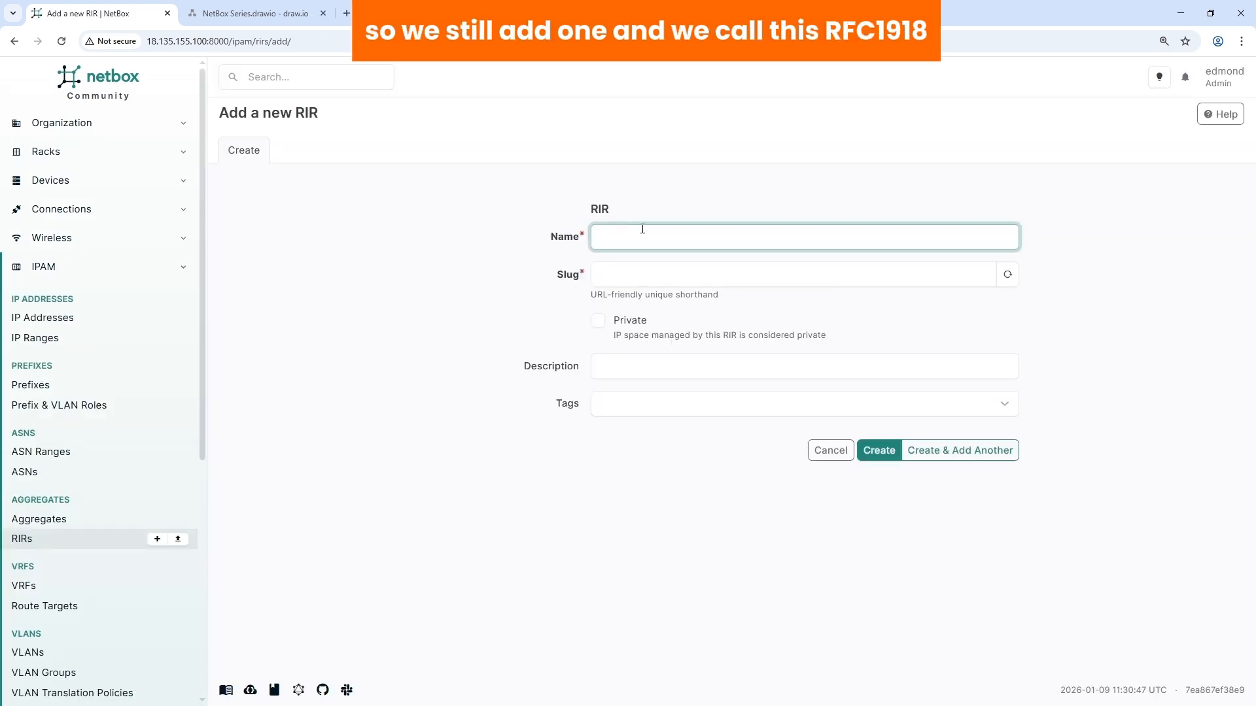
{"action": "type", "text": "RFC1918"}
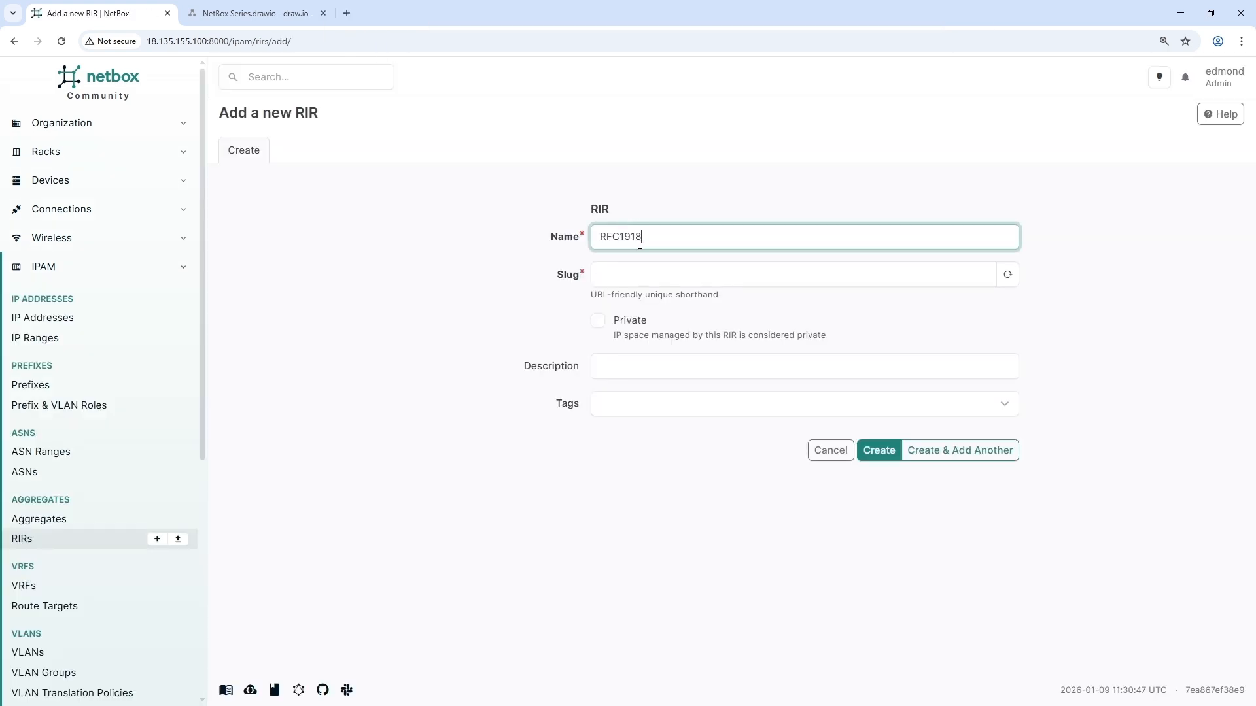
{"action": "left_click", "coordinate": [614, 272]}
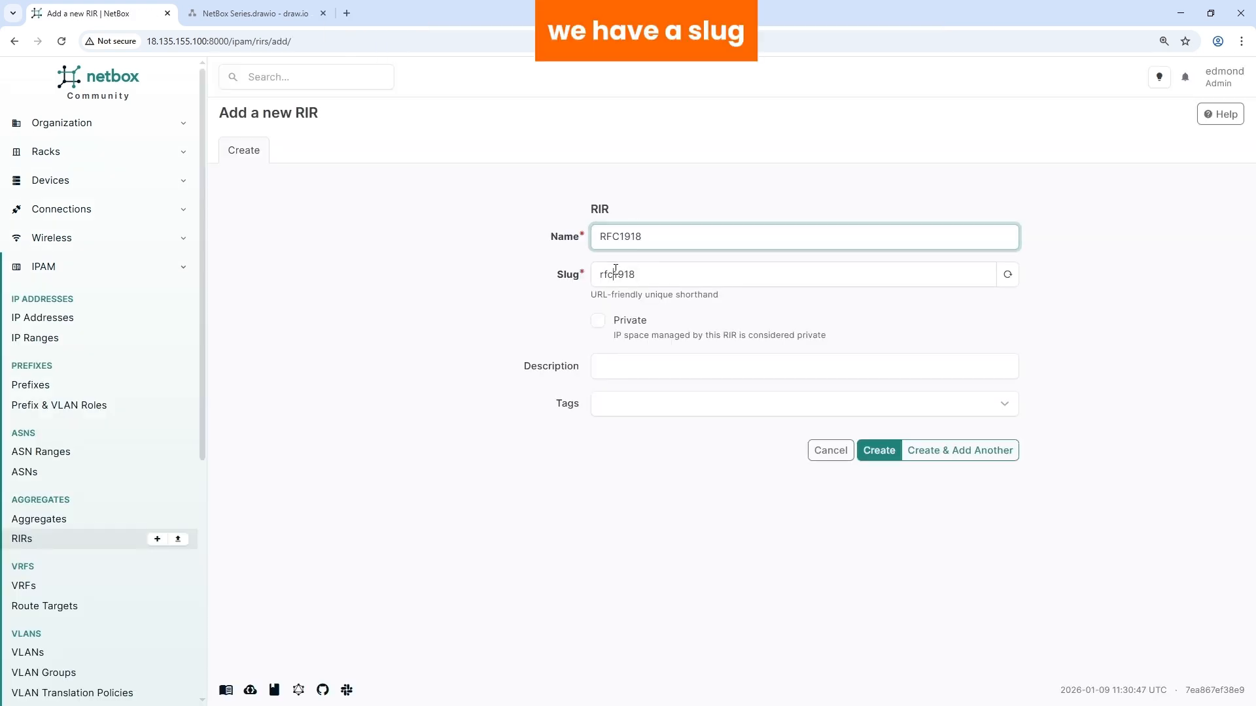
{"action": "left_click", "coordinate": [598, 323]}
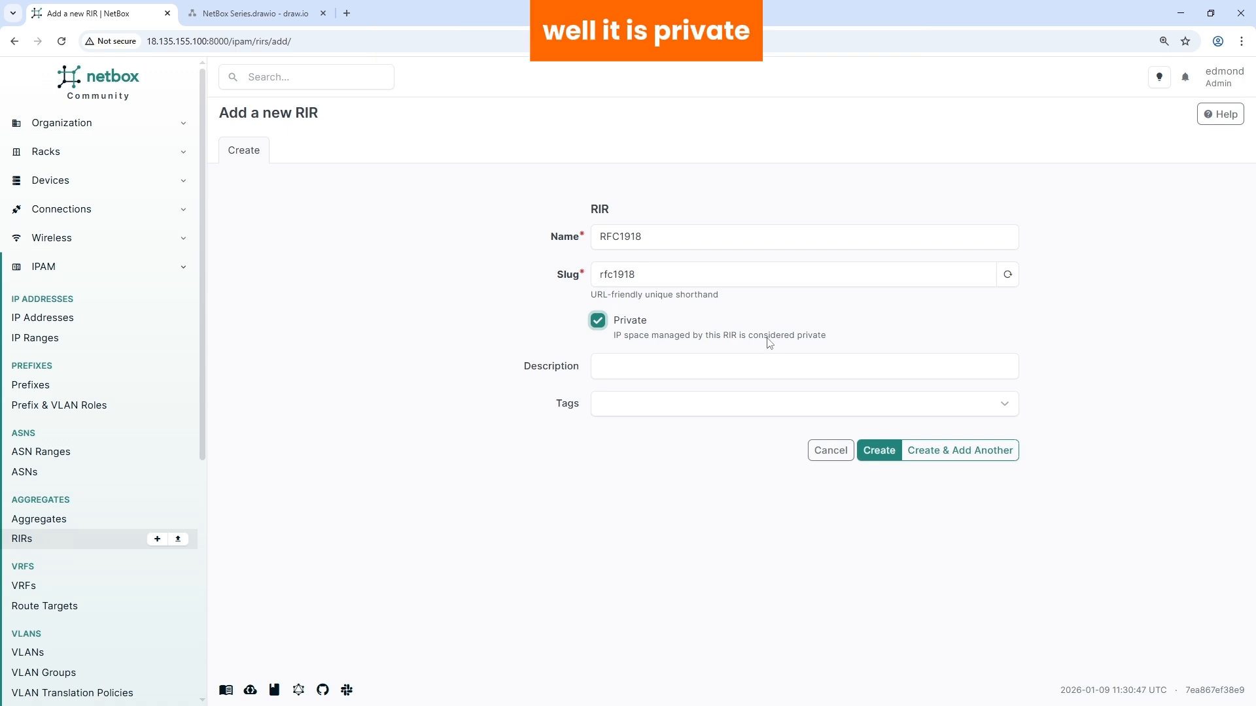
{"action": "left_click", "coordinate": [879, 453]}
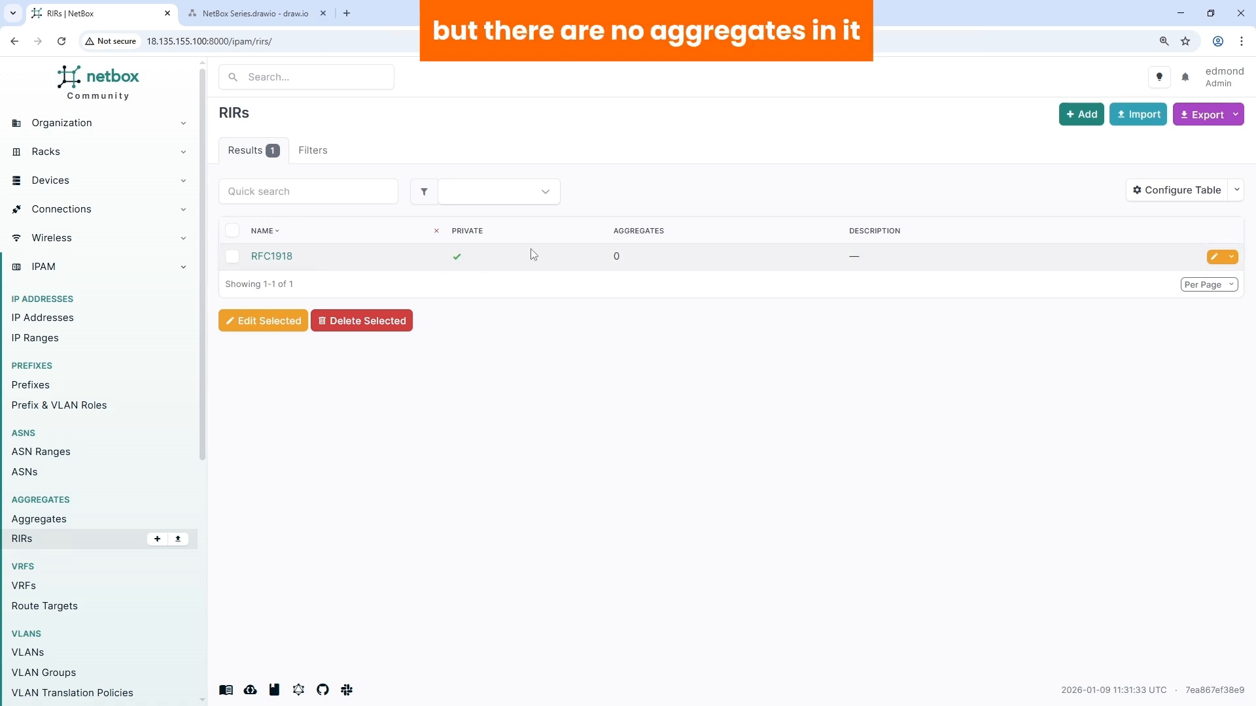
Start a new aggregate with prefix 10.0.0.0/8, RIR RFC1918 and date added 2026-01-09
{"action": "left_click", "coordinate": [41, 520]}
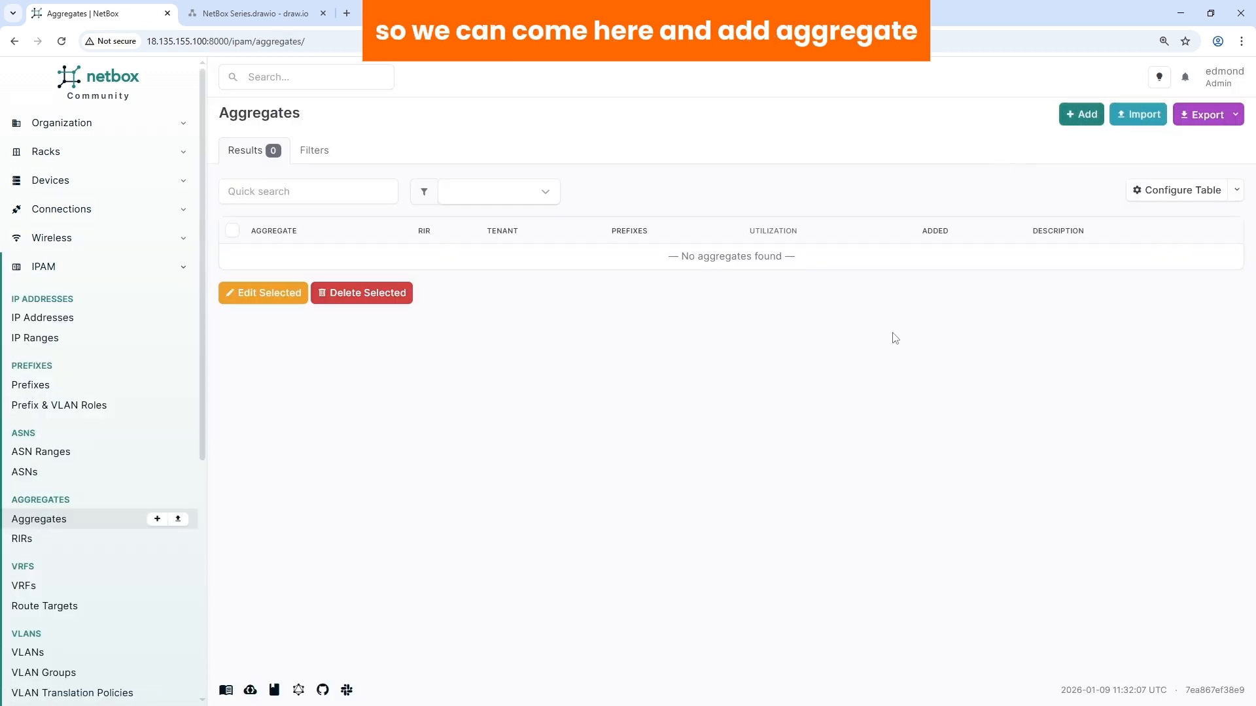
{"action": "left_click", "coordinate": [1083, 115]}
{"action": "left_click", "coordinate": [624, 239]}
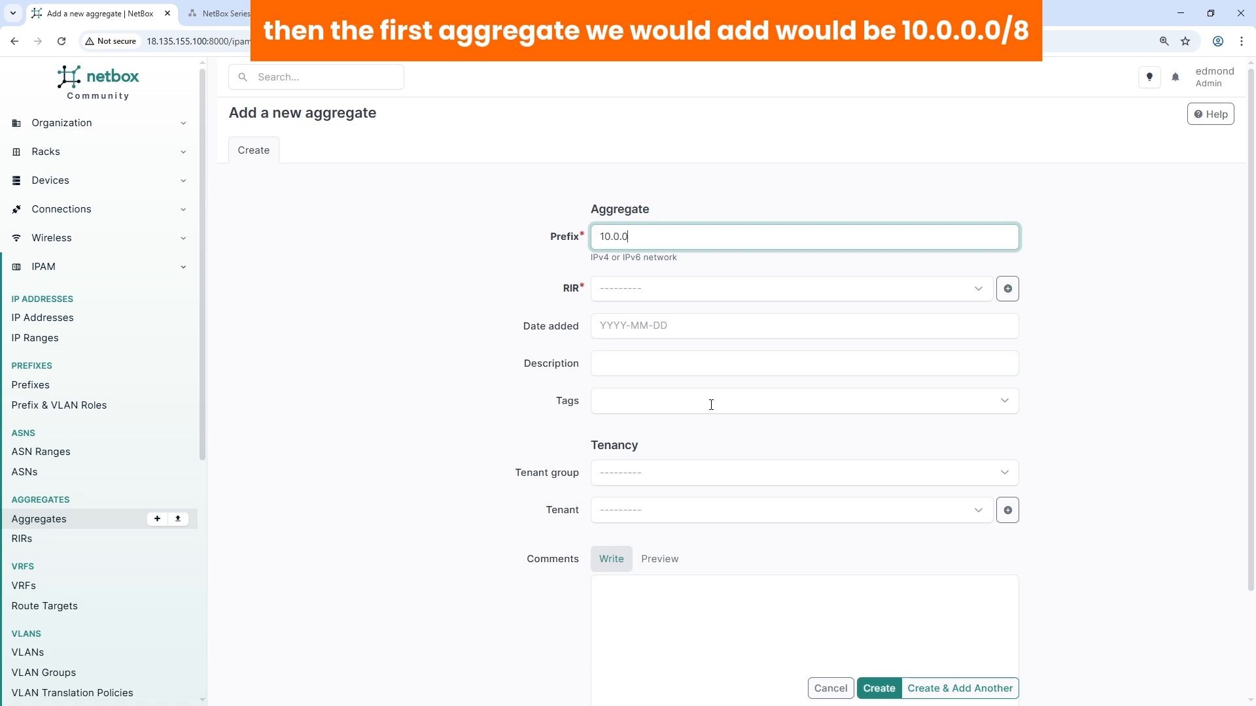
{"action": "type", "text": "10.0.0.0/8"}
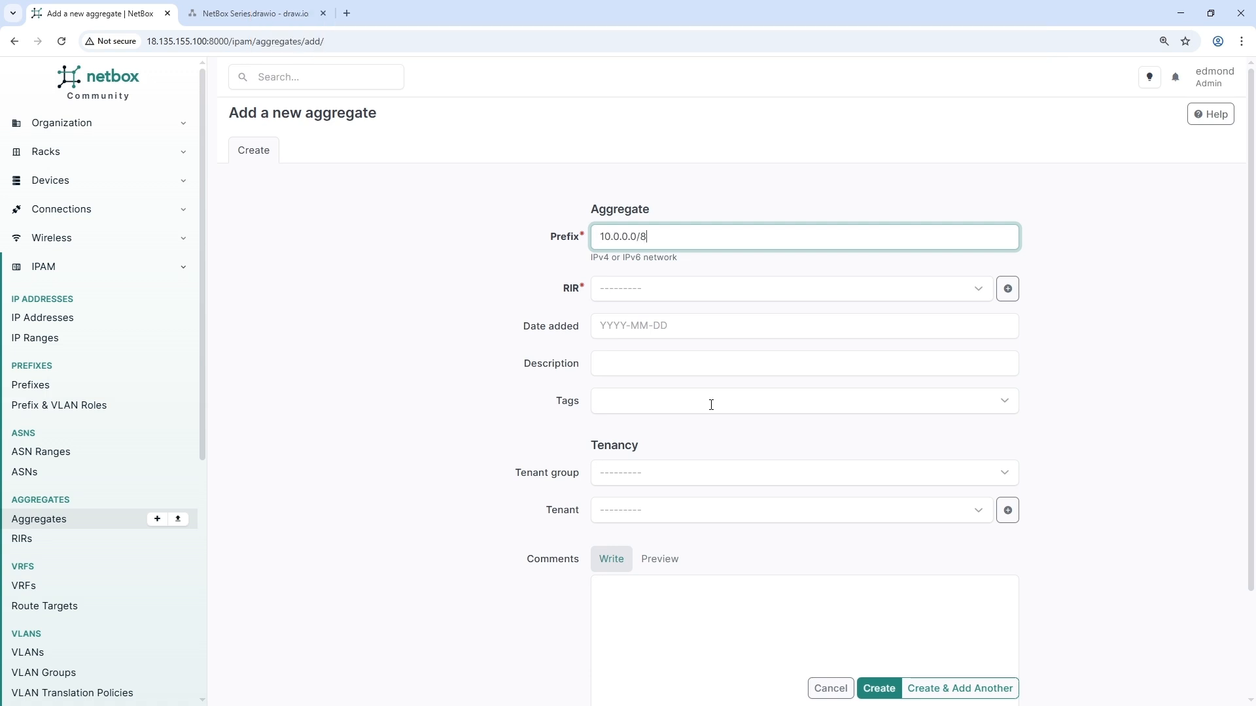
{"action": "left_click", "coordinate": [594, 285]}
{"action": "left_click", "coordinate": [612, 319]}
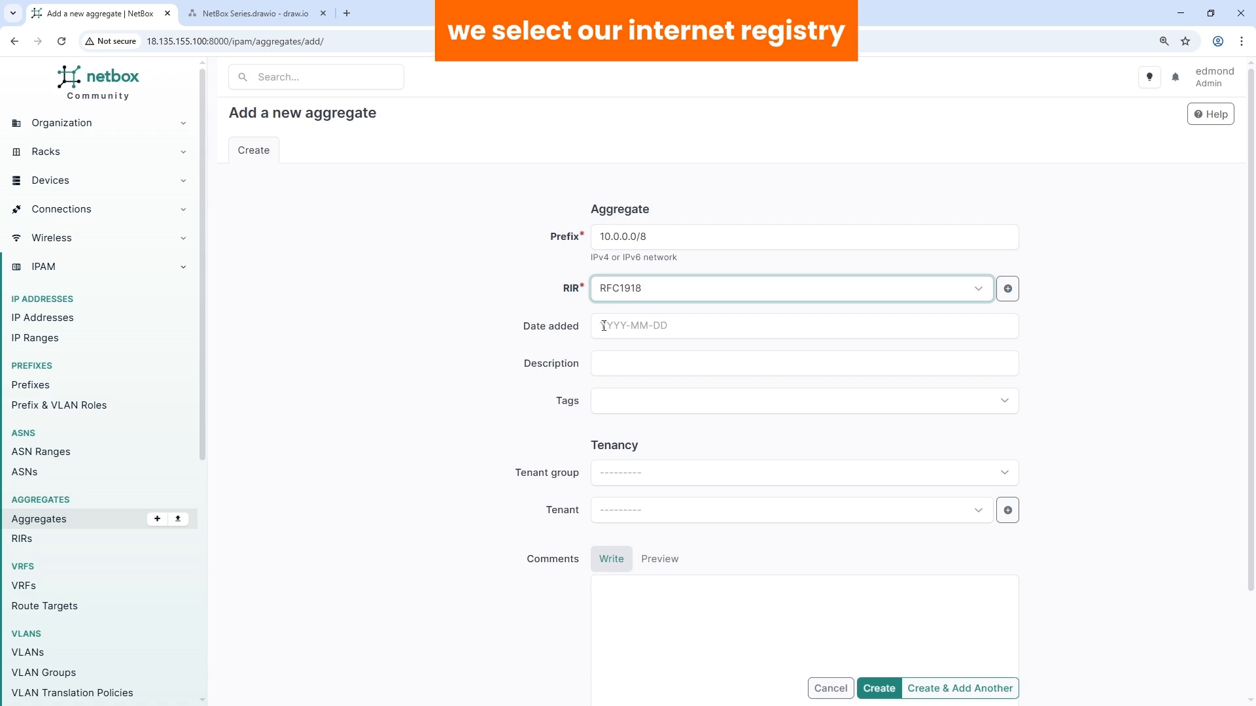
{"action": "left_click", "coordinate": [610, 326]}
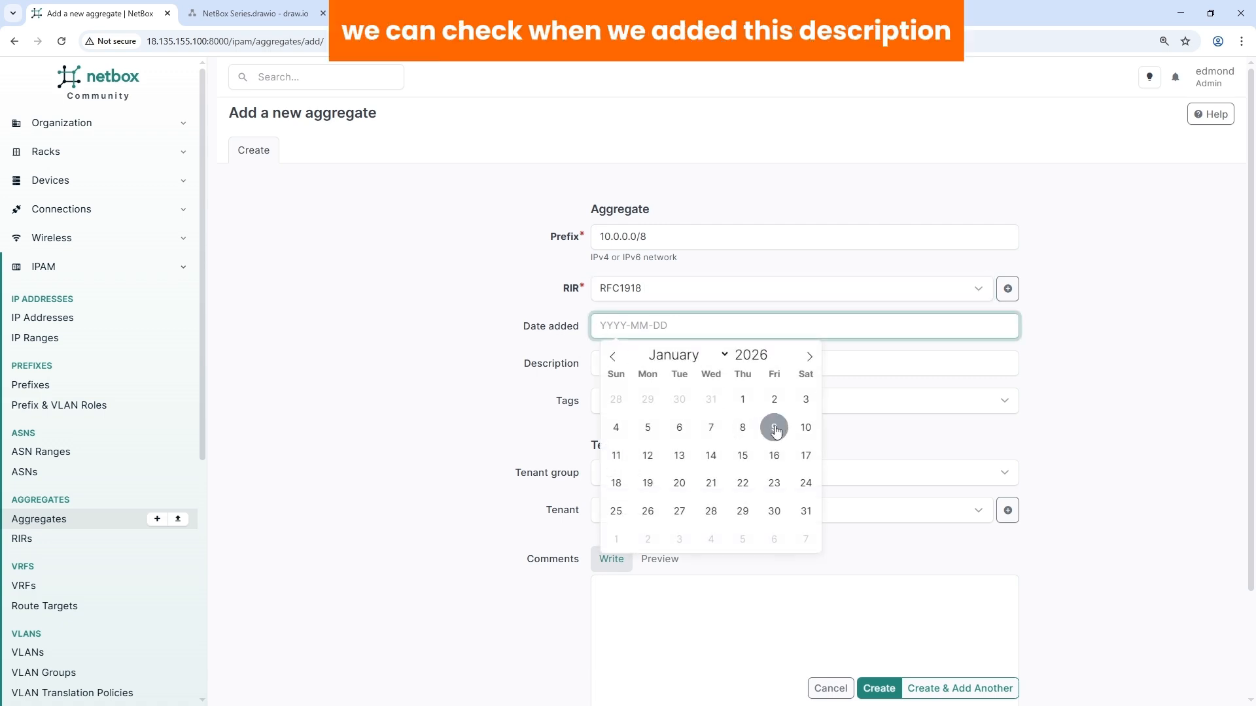
{"action": "left_click", "coordinate": [775, 428]}
Assign the aggregate to tenant group Velloxx Group and tenant Velloxx Bank, and save it with the option to add another
{"action": "left_click", "coordinate": [631, 472]}
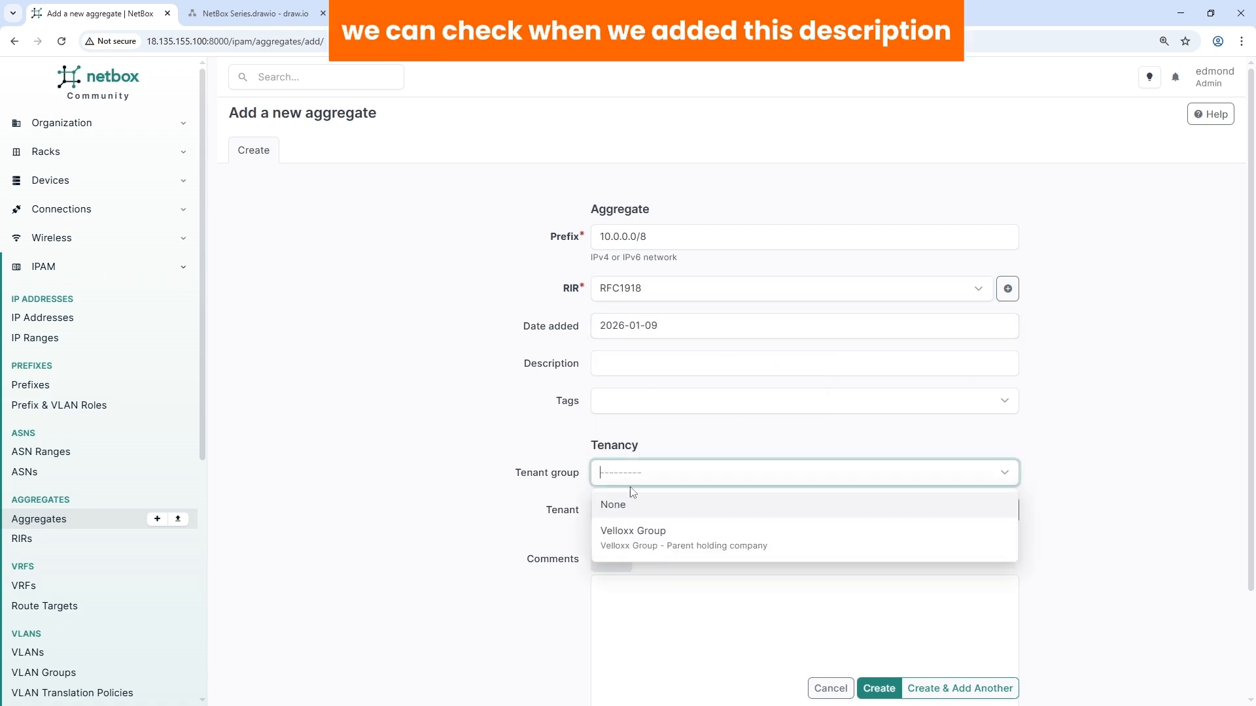
{"action": "left_click", "coordinate": [621, 528]}
{"action": "left_click", "coordinate": [619, 510]}
{"action": "left_click", "coordinate": [628, 584]}
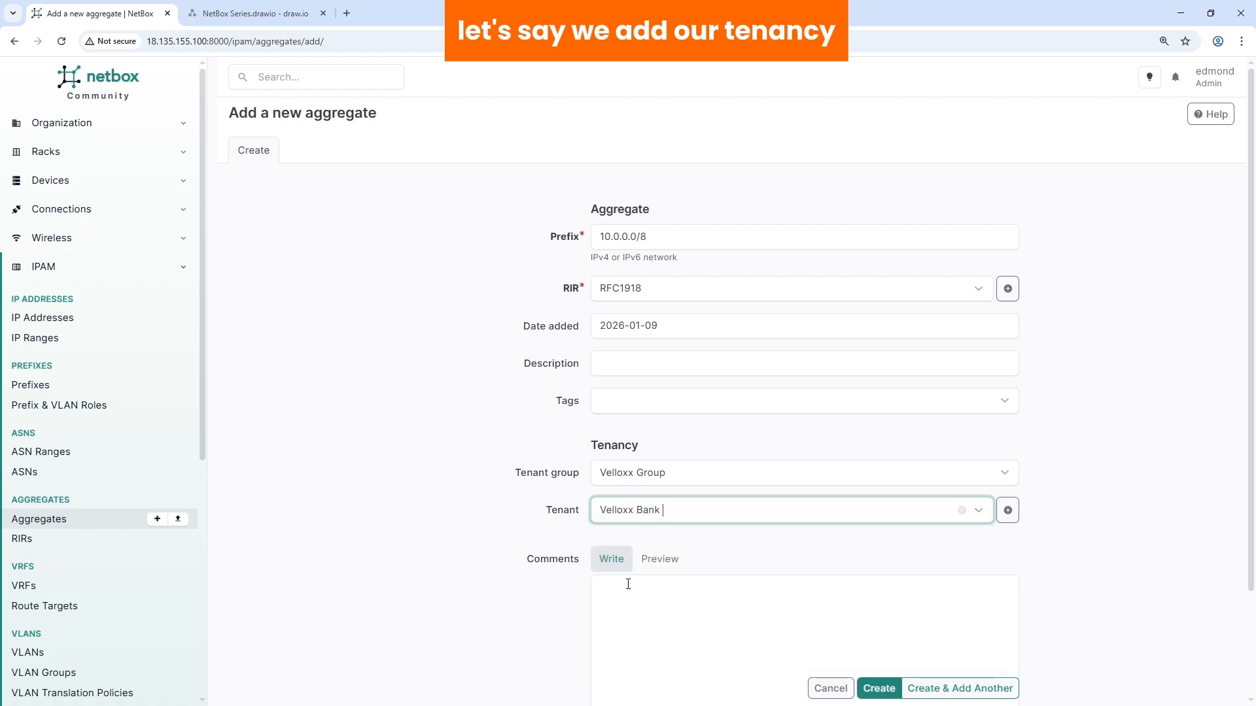
{"action": "left_click", "coordinate": [955, 688]}
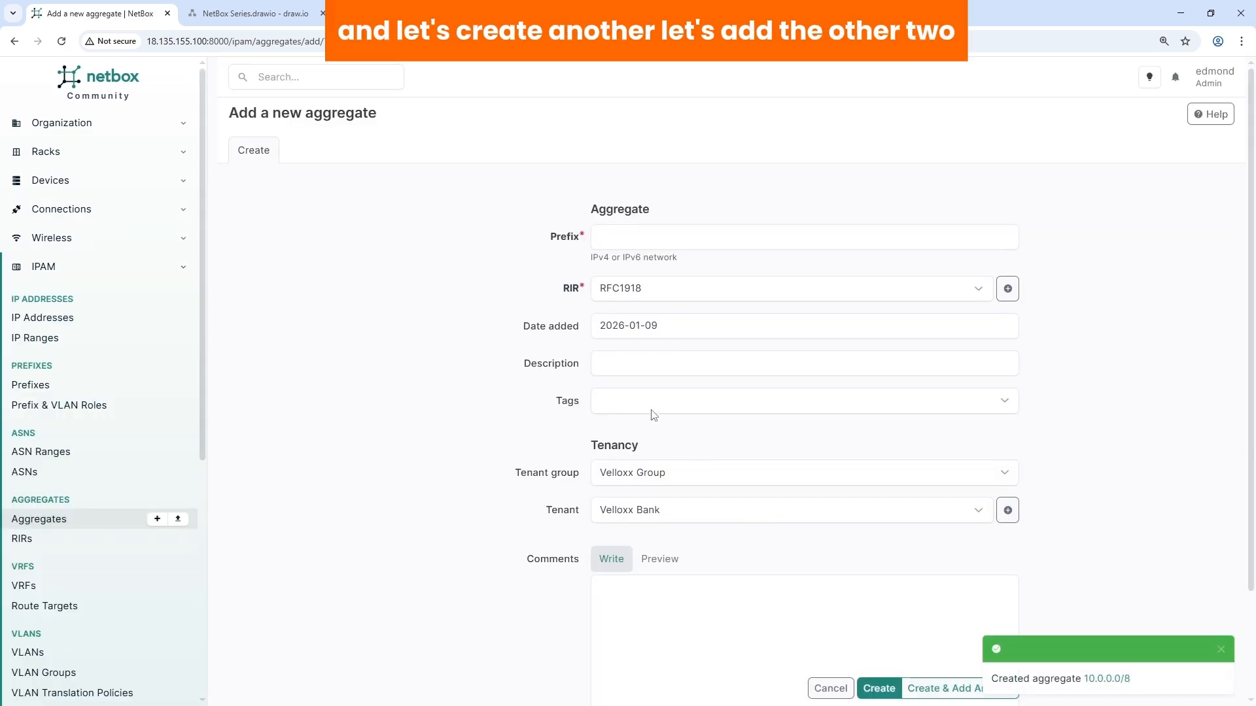
Create the aggregate 172.16.0.0/12, keeping the prefilled RIR, date and tenancy, and continue to another new aggregate
{"action": "left_click", "coordinate": [614, 237]}
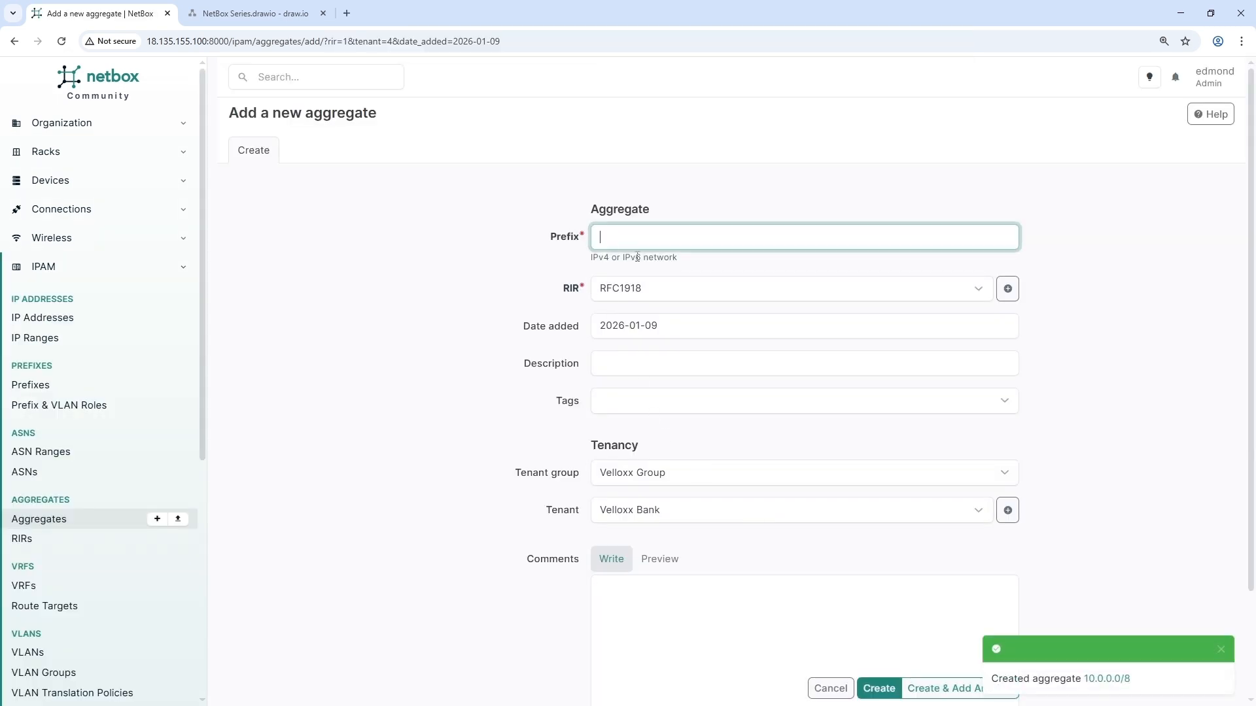
{"action": "type", "text": "172.16."}
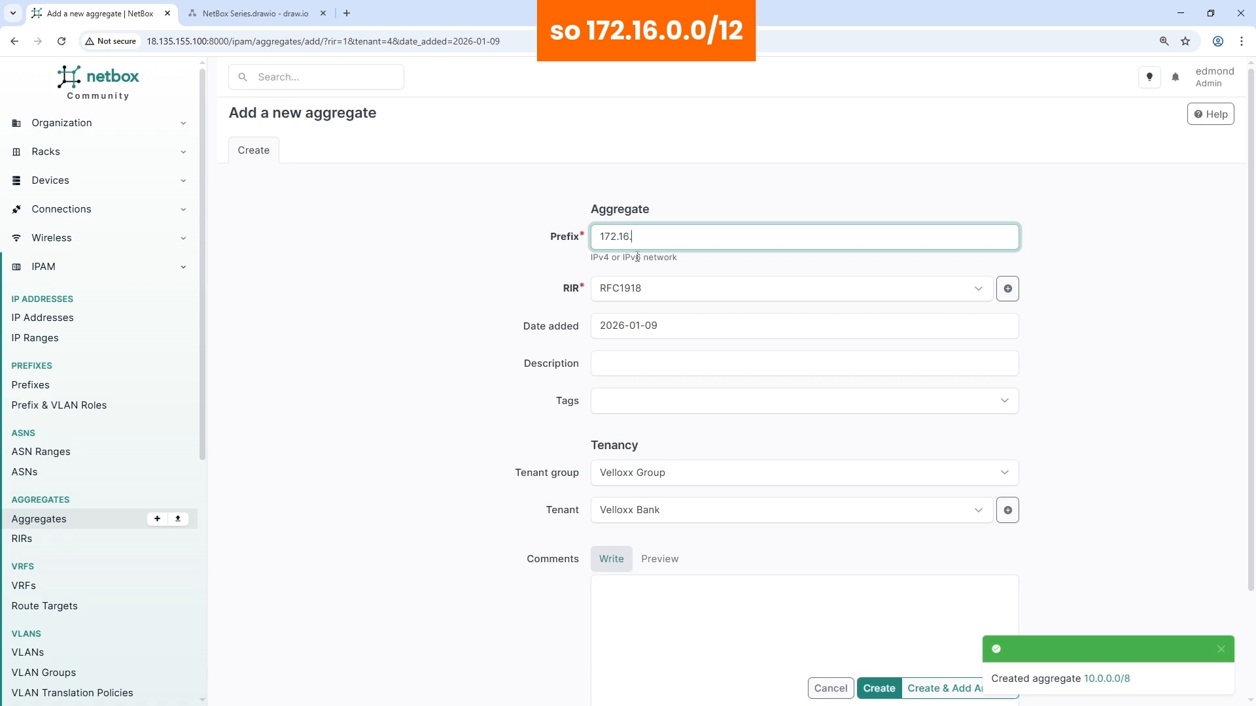
{"action": "type", "text": "0.0/12"}
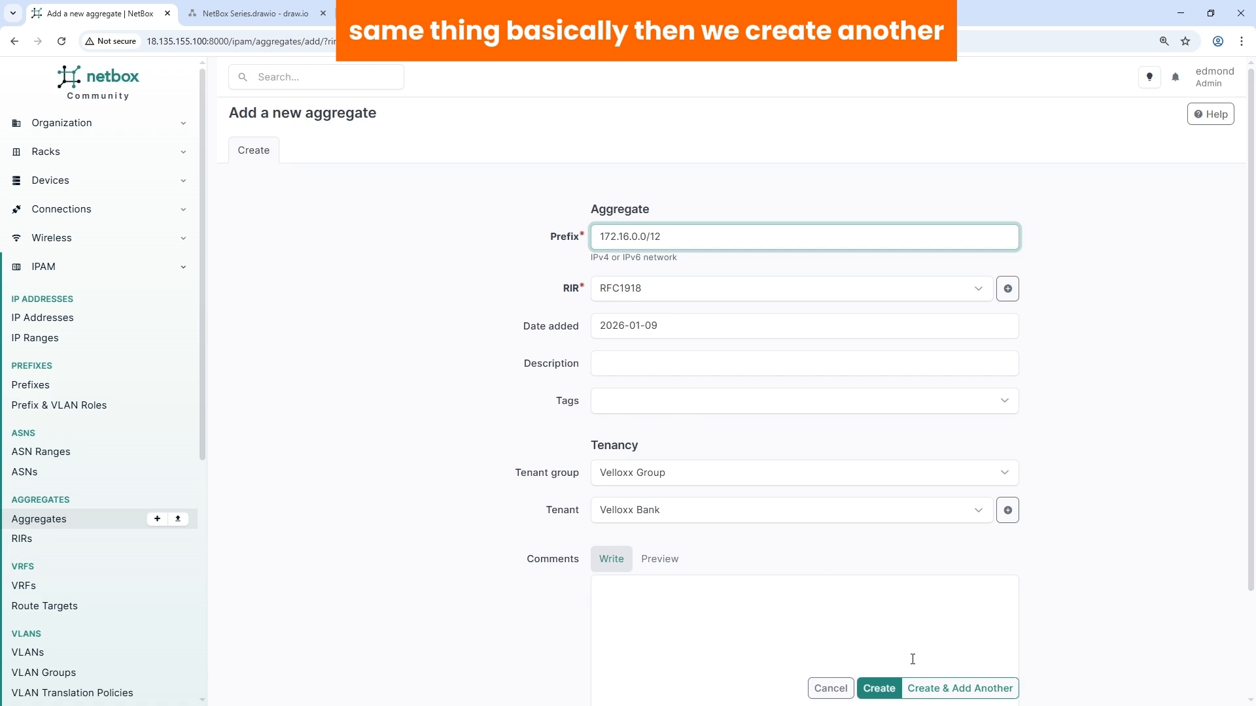
{"action": "left_click", "coordinate": [946, 689]}
Create the aggregate 192.168.0.0/16 with the same RIR, date and tenancy, and return to the aggregates list
{"action": "left_click", "coordinate": [608, 233]}
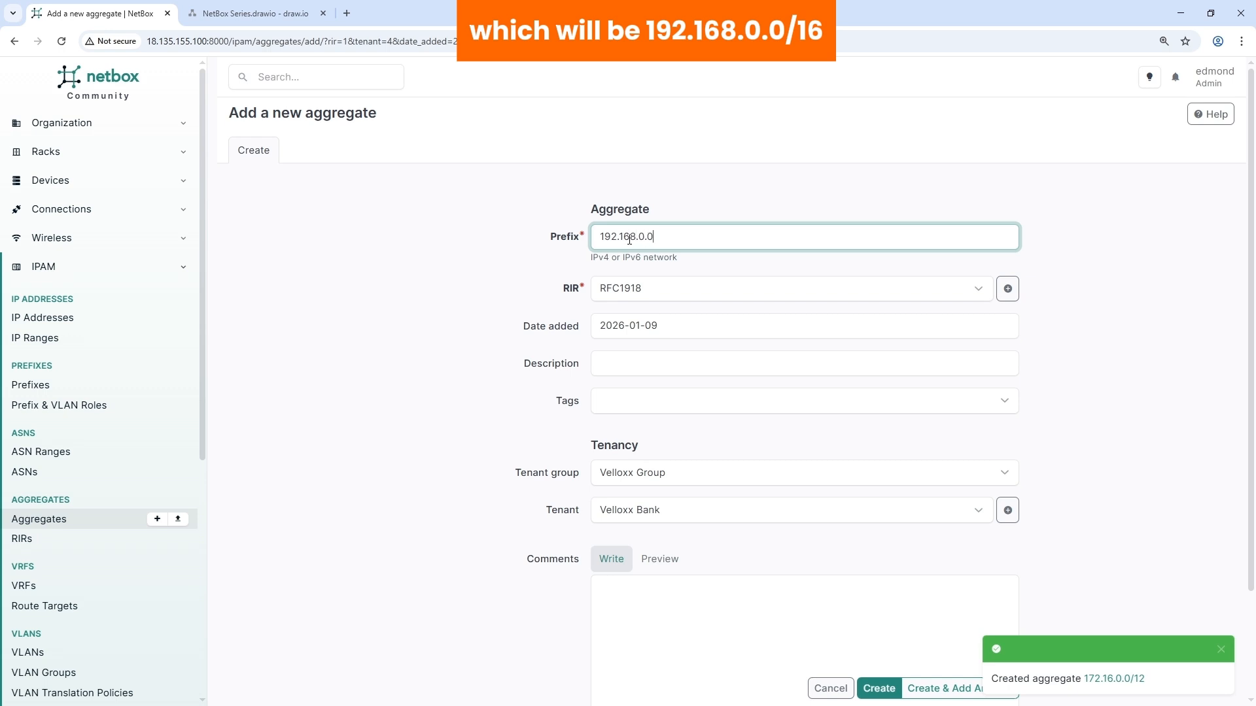
{"action": "left_click", "coordinate": [878, 688]}
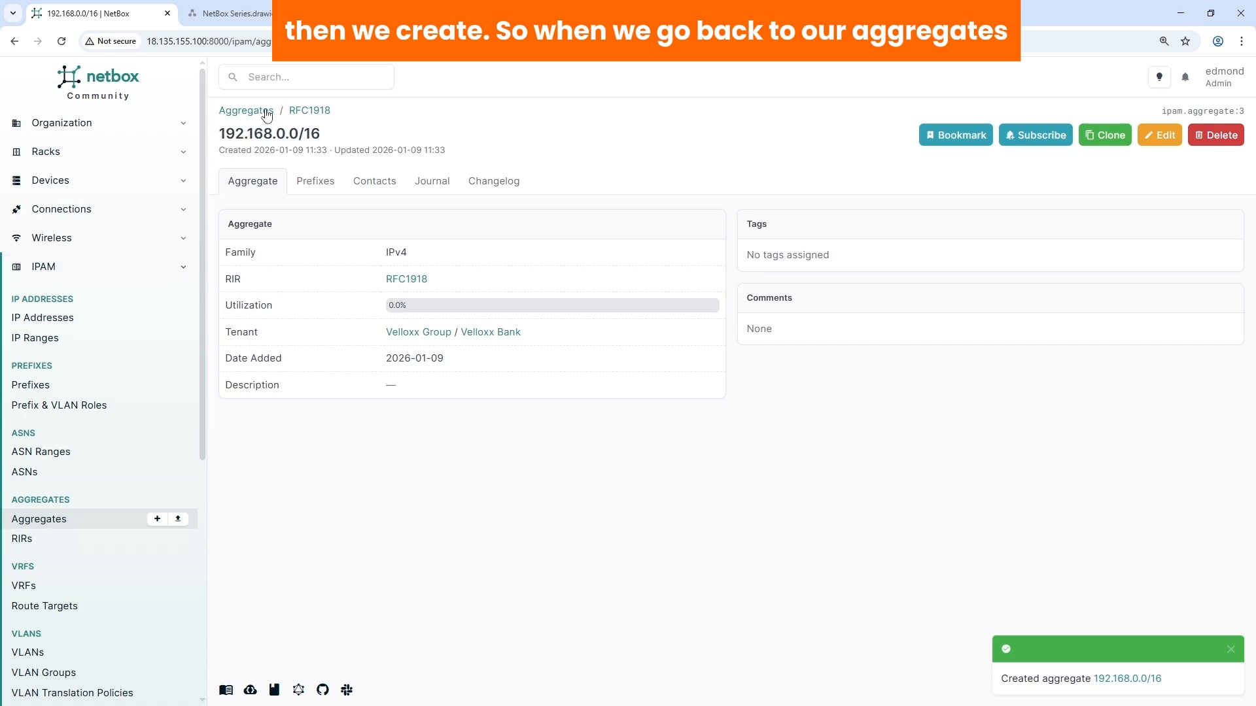
{"action": "left_click", "coordinate": [265, 111]}
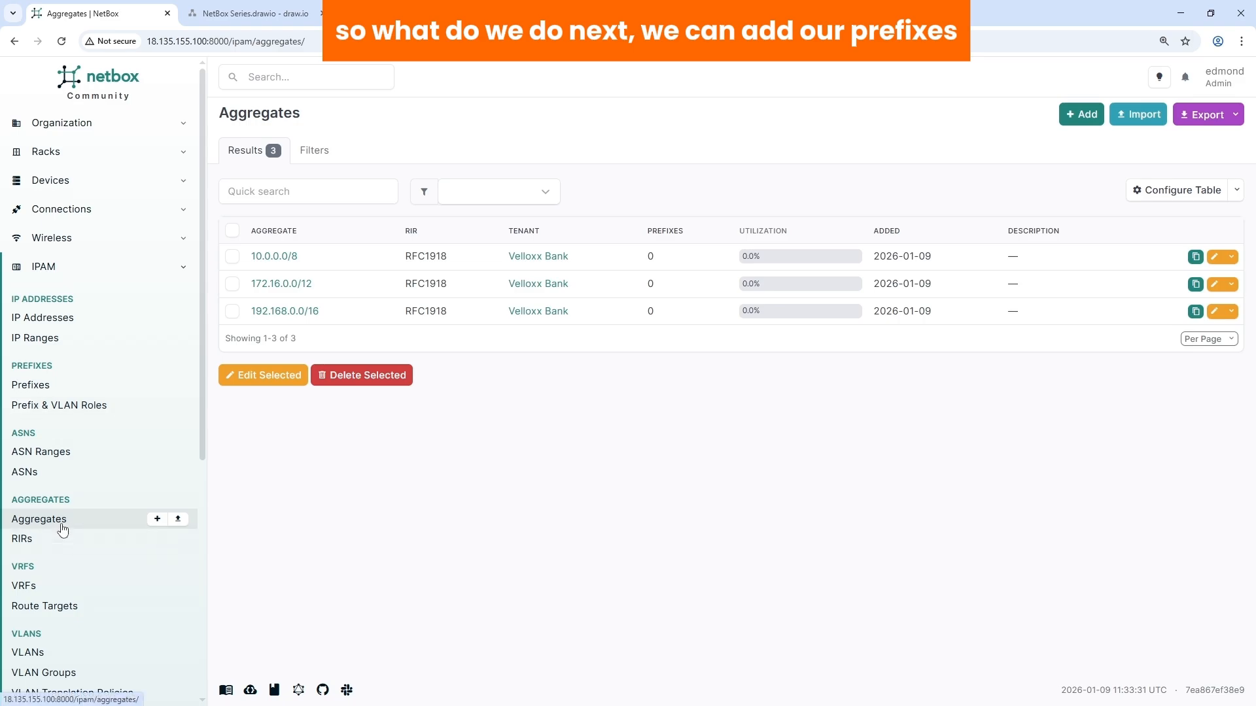
Switch to the draw.io IPAM diagram and review the branch prefixes and the VLAN prefixes beneath Branch 1 (Kumasi)
{"action": "left_click", "coordinate": [282, 14]}
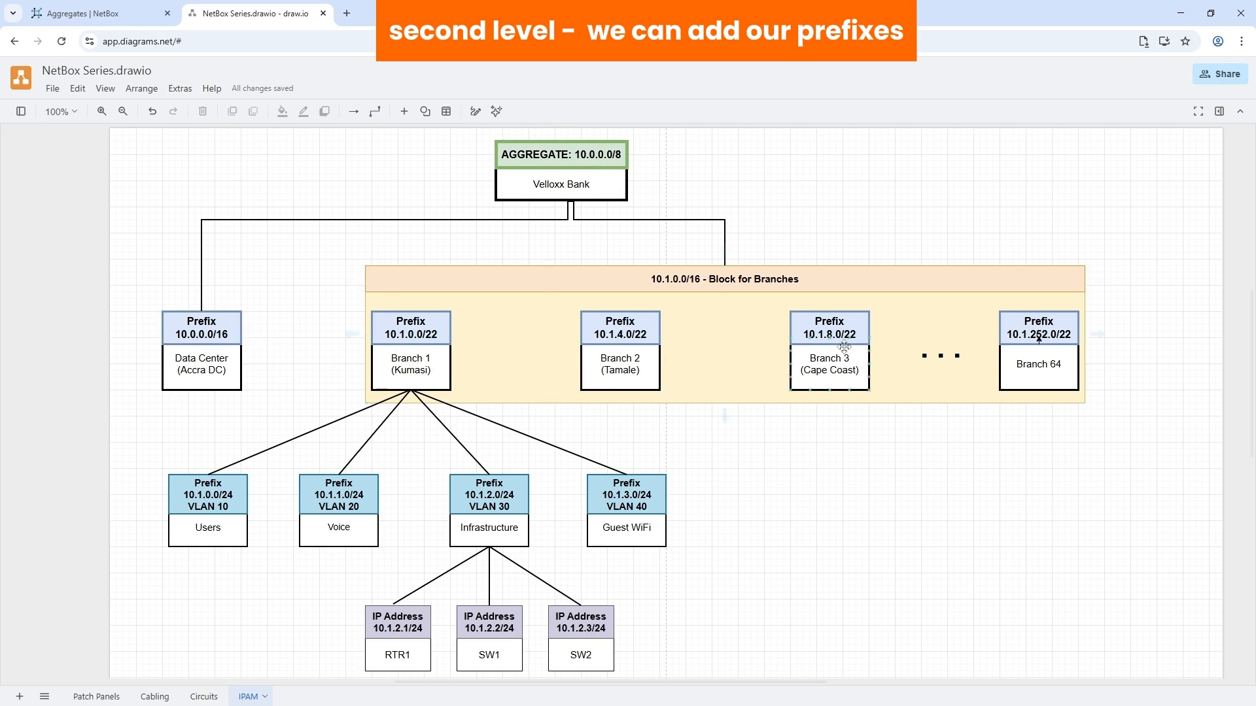
{"action": "left_click", "coordinate": [688, 345]}
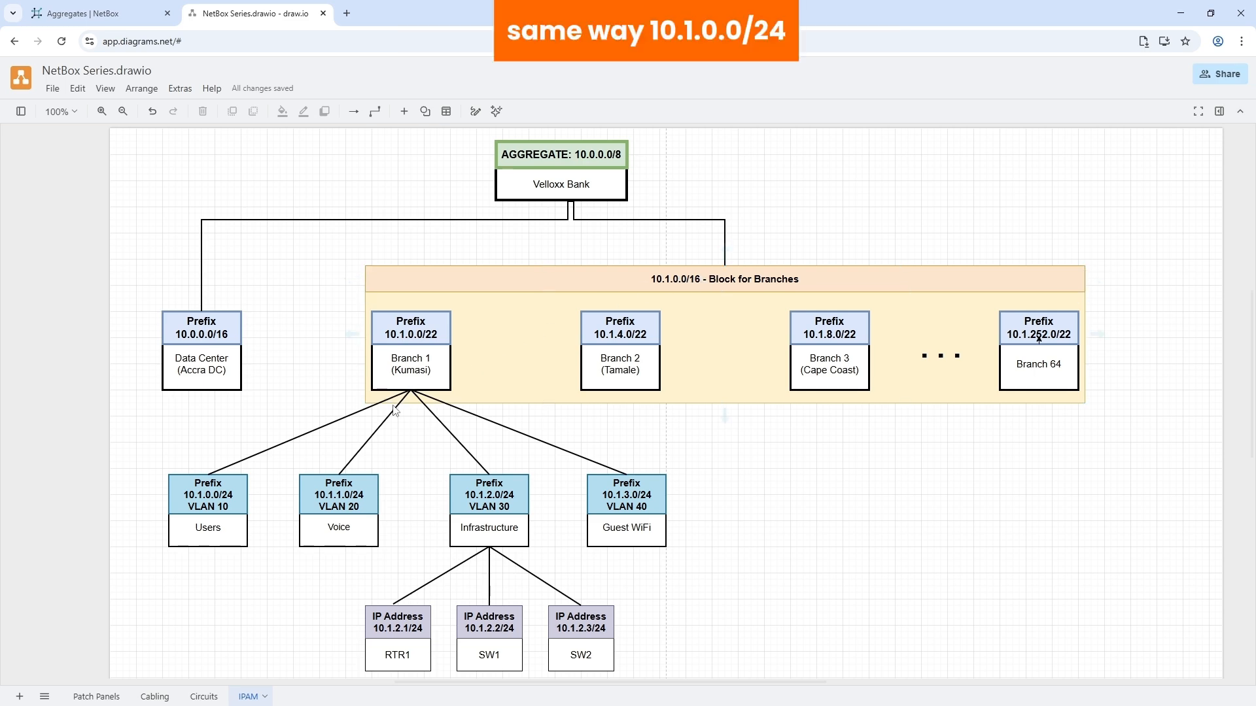
{"action": "left_click", "coordinate": [215, 500]}
{"action": "left_click", "coordinate": [404, 335]}
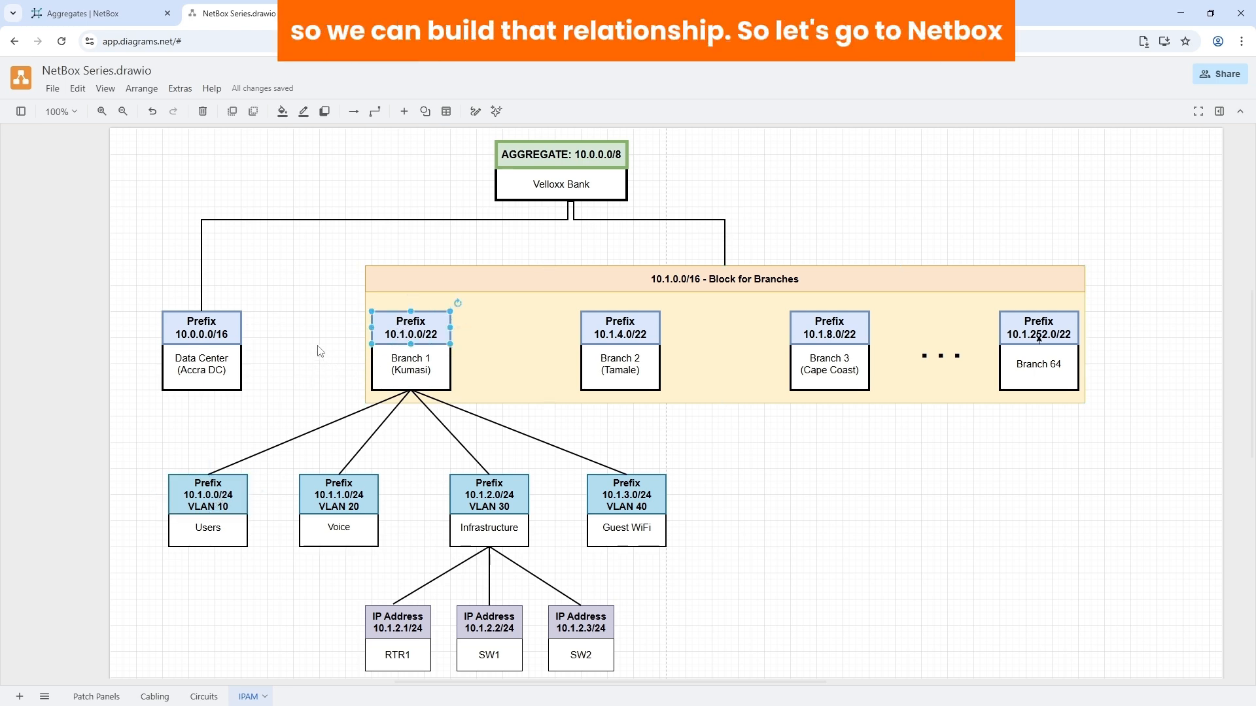
Switch back to NetBox and bulk import the prefixes by uploading the Prefixes file with format and delimiter on auto-detect
{"action": "left_click", "coordinate": [94, 16]}
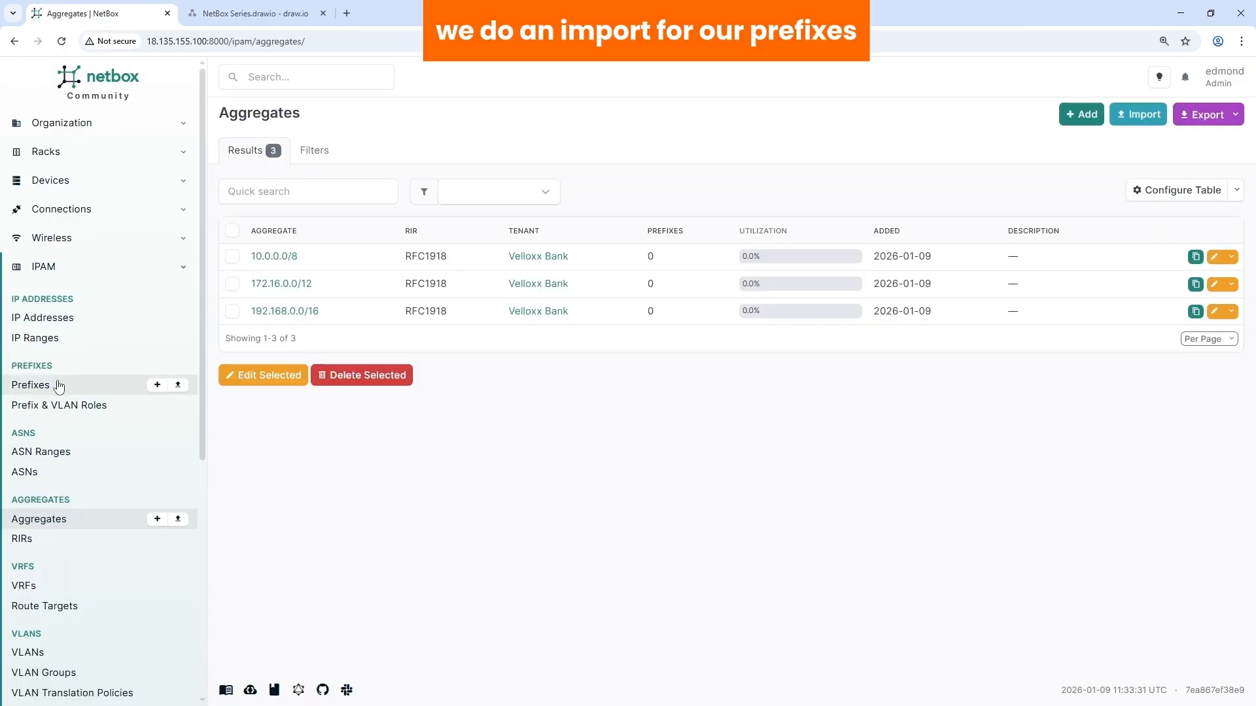
{"action": "left_click", "coordinate": [178, 386]}
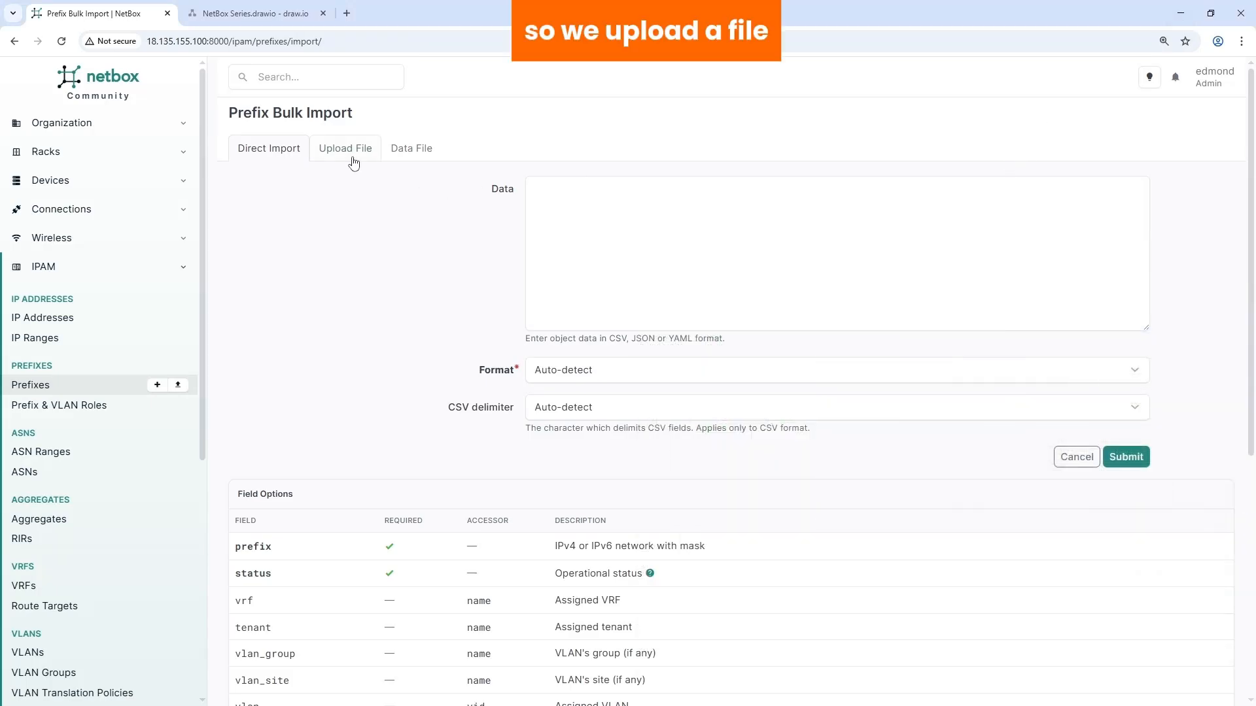
{"action": "left_click", "coordinate": [347, 152]}
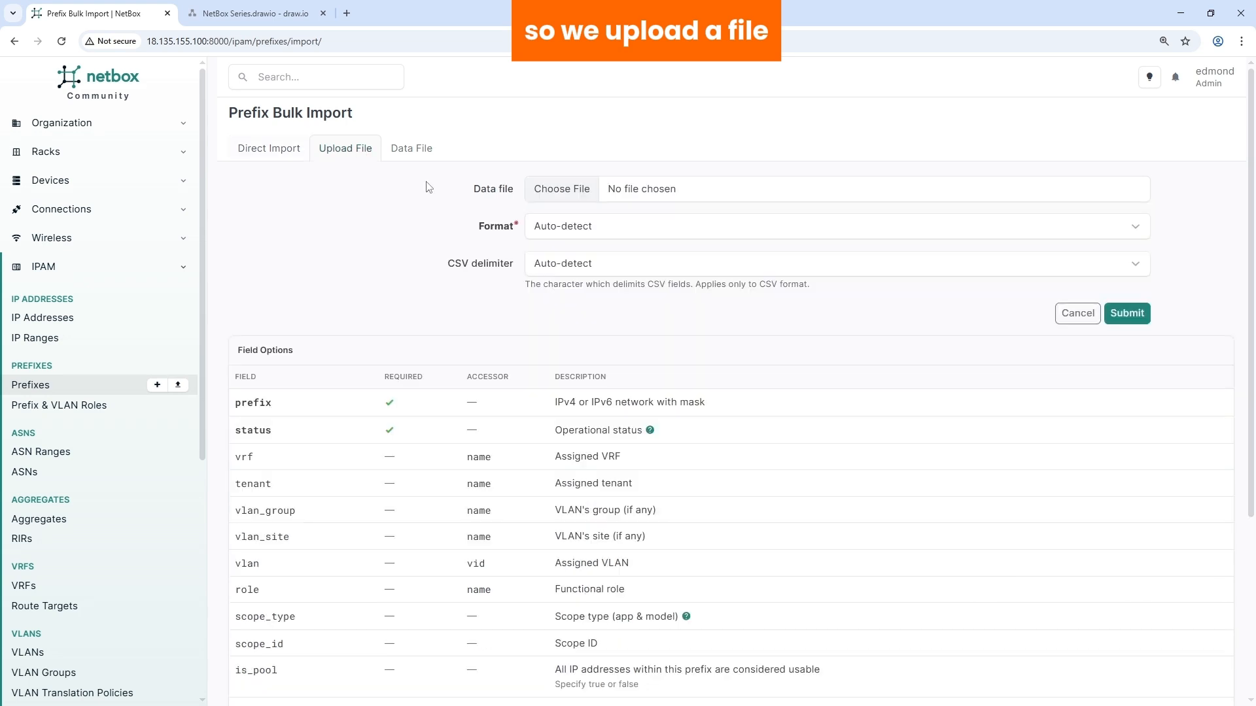
{"action": "left_click", "coordinate": [566, 190]}
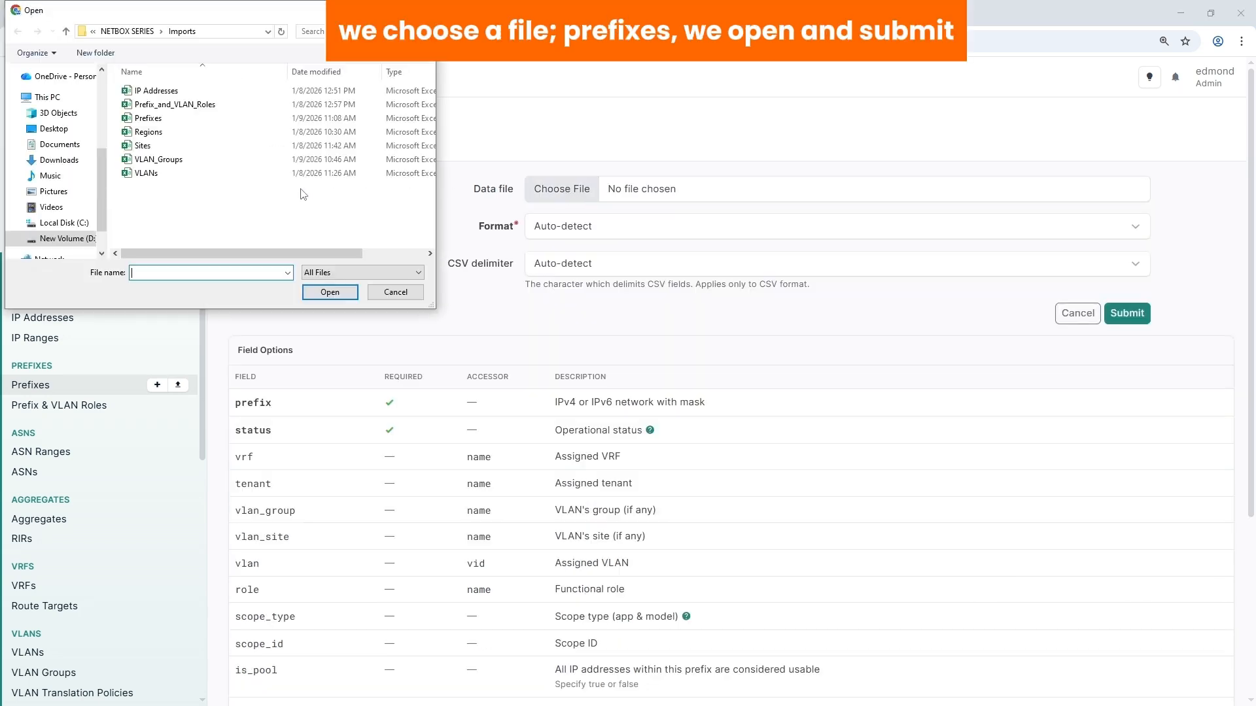
{"action": "left_click", "coordinate": [159, 121]}
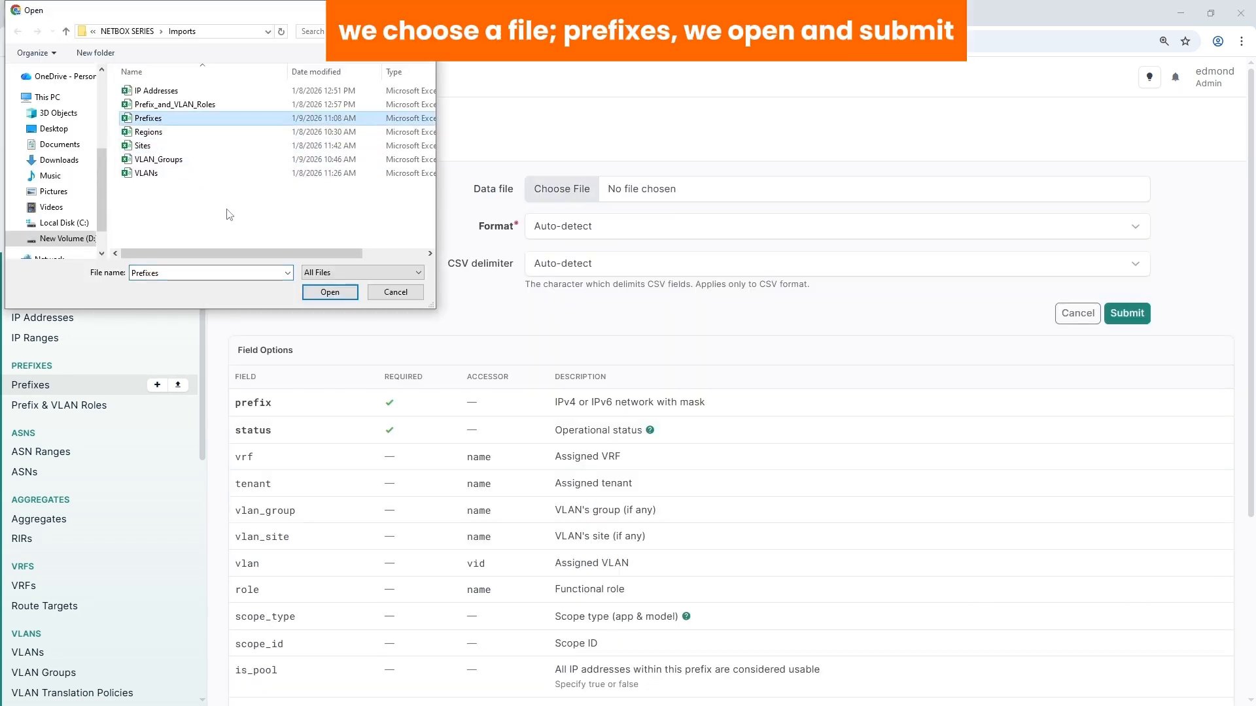
{"action": "left_click", "coordinate": [329, 292]}
{"action": "left_click", "coordinate": [1127, 314]}
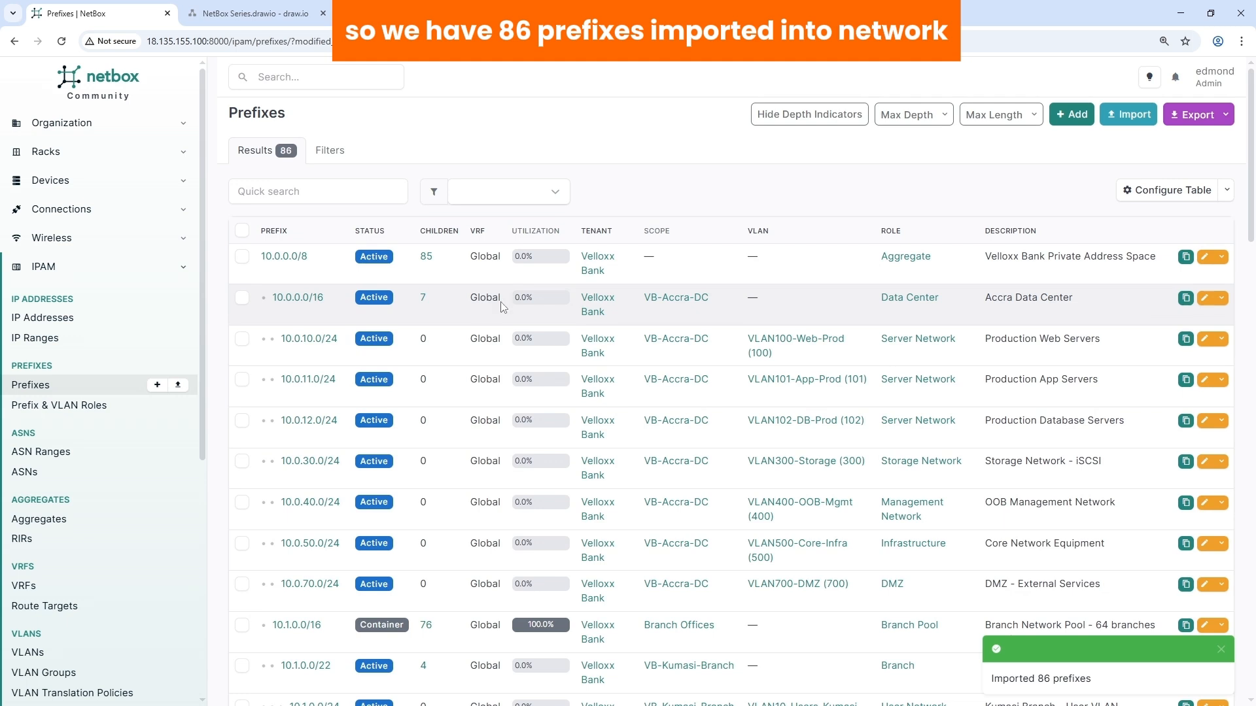
Examine the imported prefixes, comparing status and utilization of the active and reserved entries with the 10.1.0.0/16 container
{"action": "scroll", "coordinate": [490, 301], "scroll_direction": "down", "scroll_amount": 2}
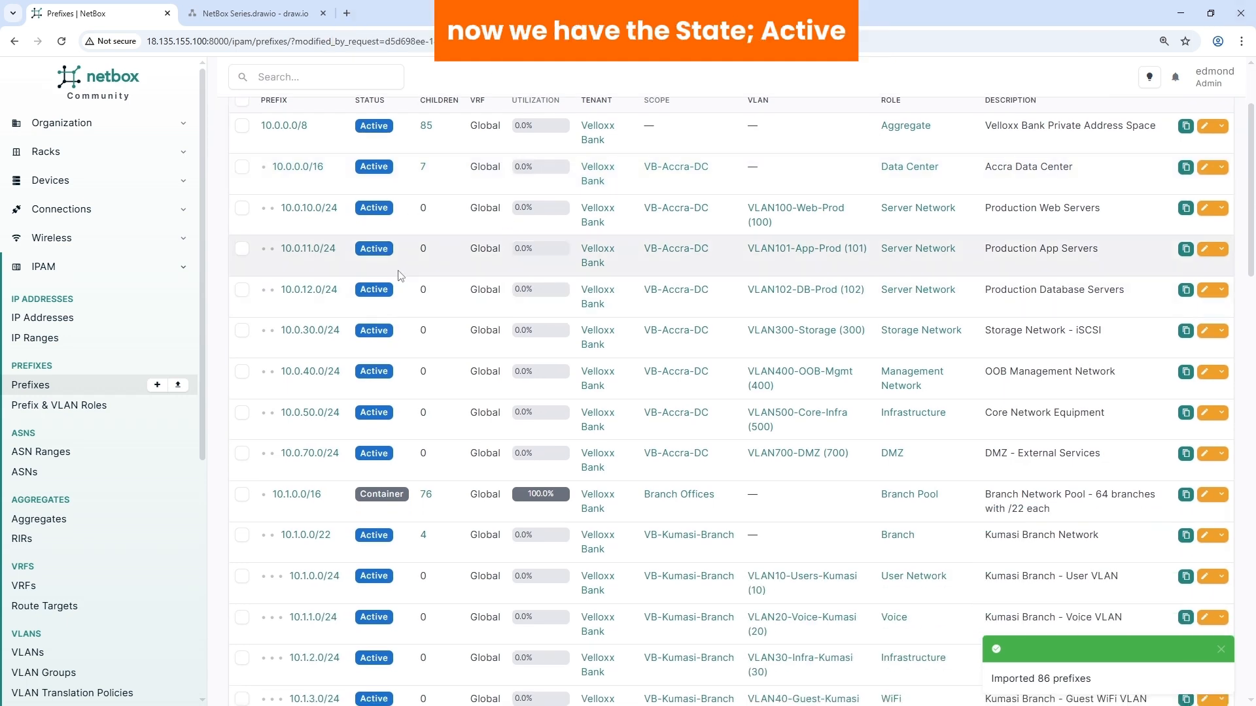
{"action": "scroll", "coordinate": [401, 274], "scroll_direction": "up", "scroll_amount": 2}
{"action": "scroll", "coordinate": [395, 268], "scroll_direction": "down", "scroll_amount": 14}
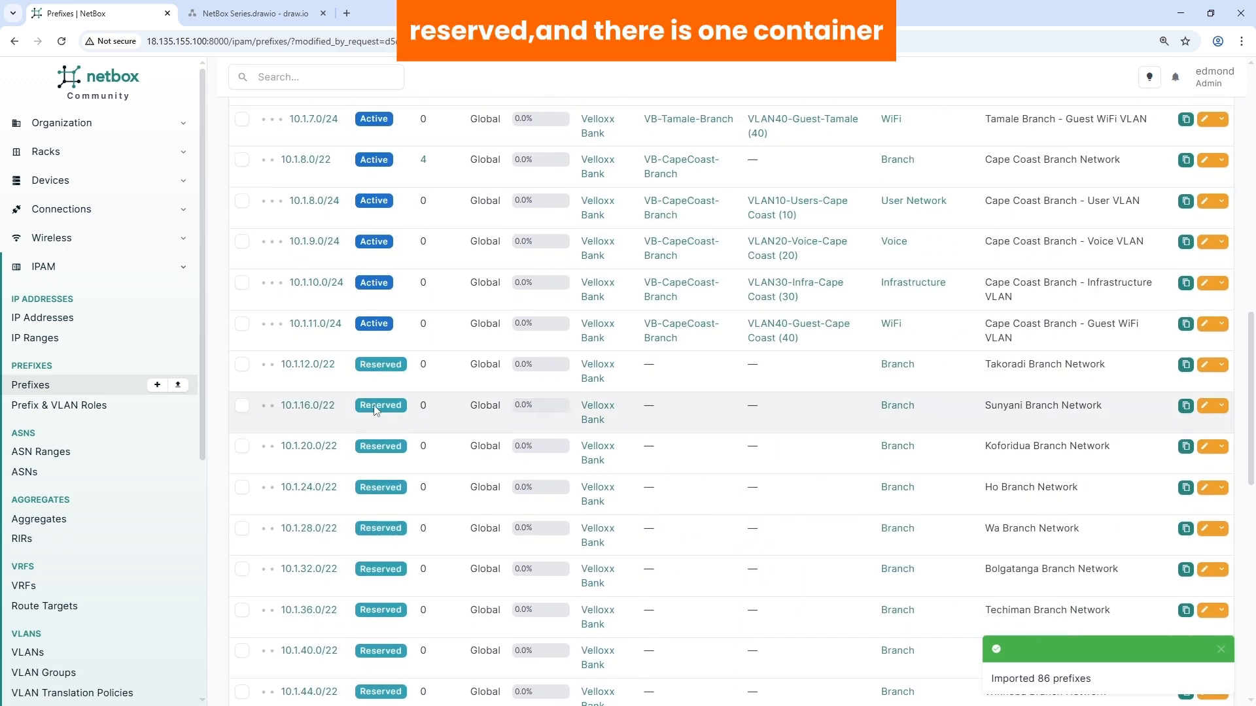
{"action": "scroll", "coordinate": [392, 321], "scroll_direction": "up", "scroll_amount": 10}
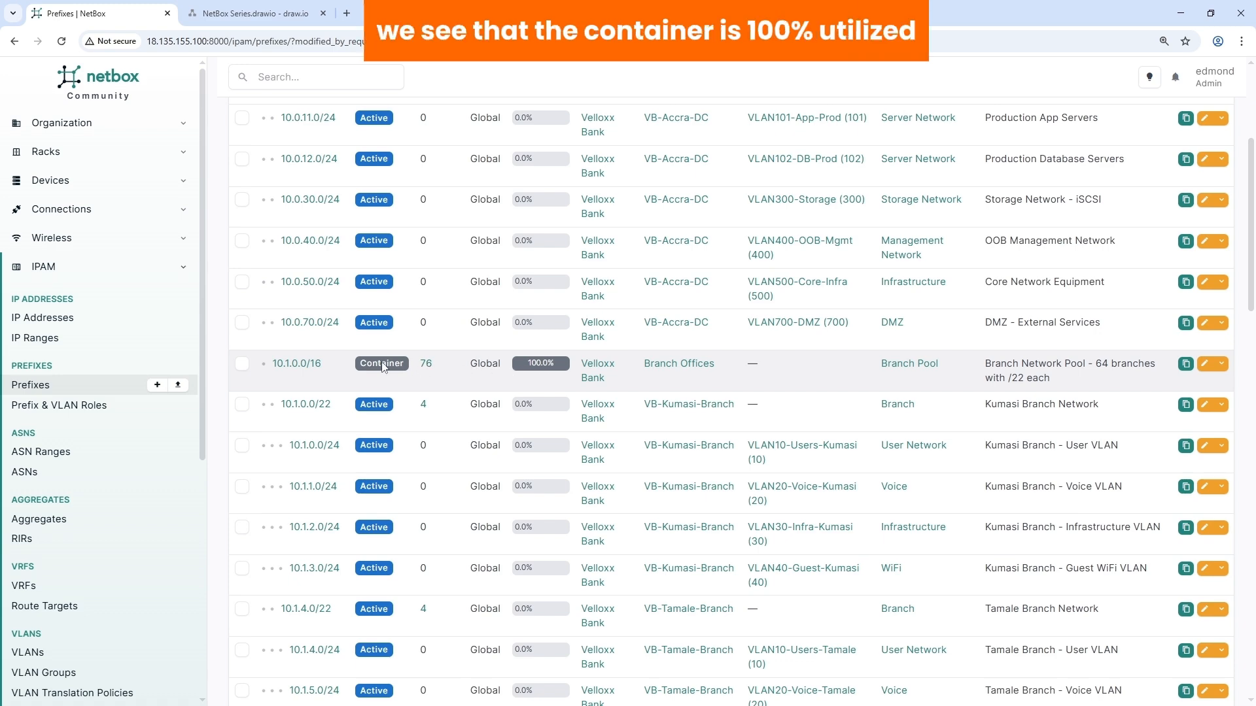
{"action": "scroll", "coordinate": [537, 362], "scroll_direction": "up", "scroll_amount": 5}
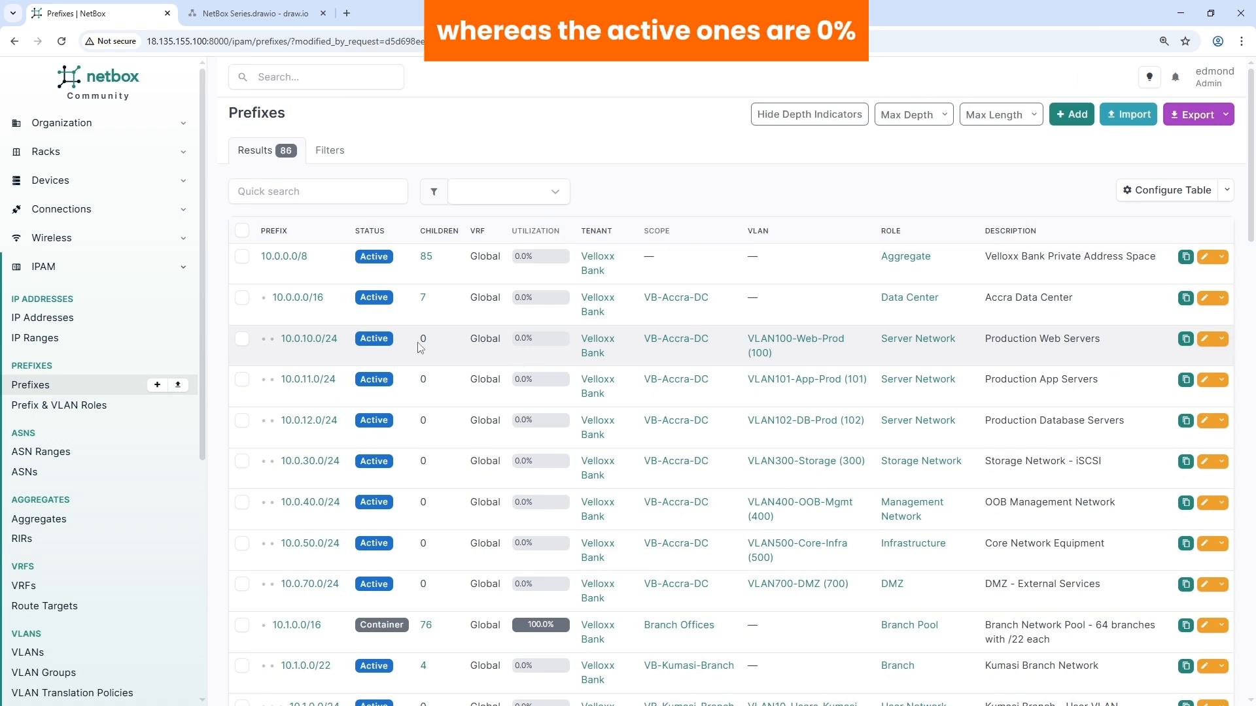
{"action": "scroll", "coordinate": [532, 340], "scroll_direction": "down", "scroll_amount": 3}
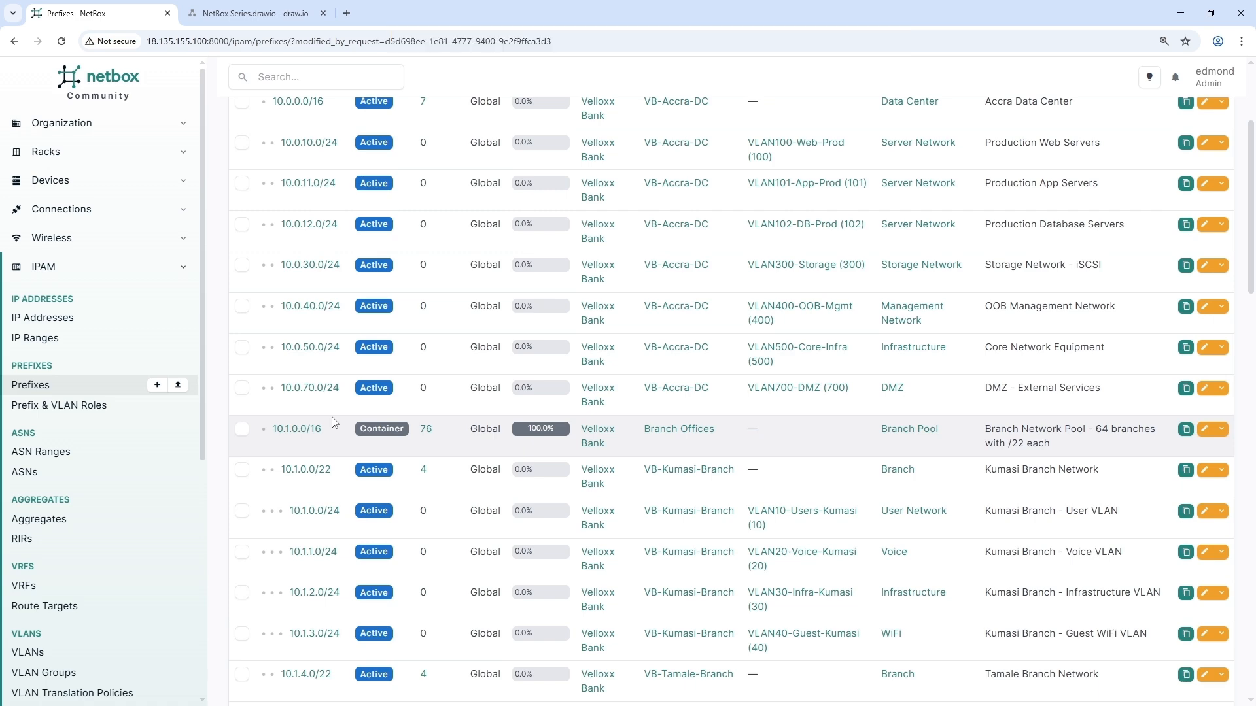
{"action": "scroll", "coordinate": [306, 443], "scroll_direction": "up", "scroll_amount": 3}
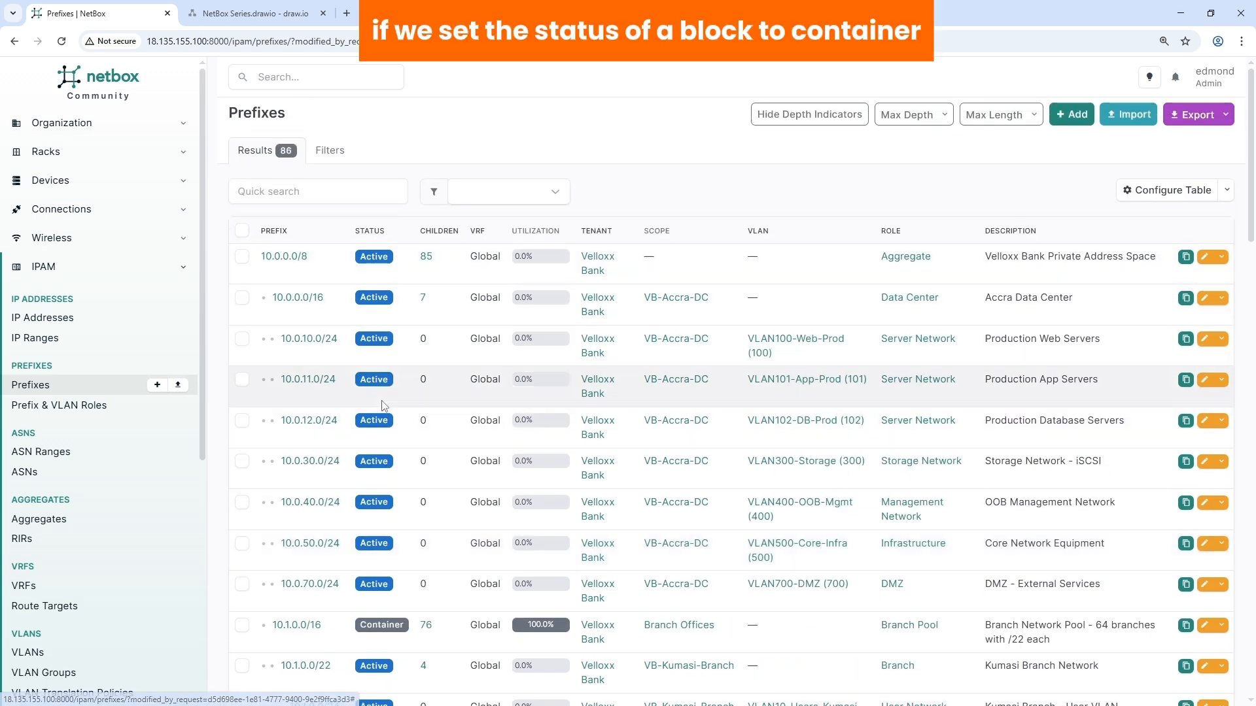
{"action": "scroll", "coordinate": [364, 430], "scroll_direction": "down", "scroll_amount": 3}
{"action": "scroll", "coordinate": [501, 435], "scroll_direction": "up", "scroll_amount": 3}
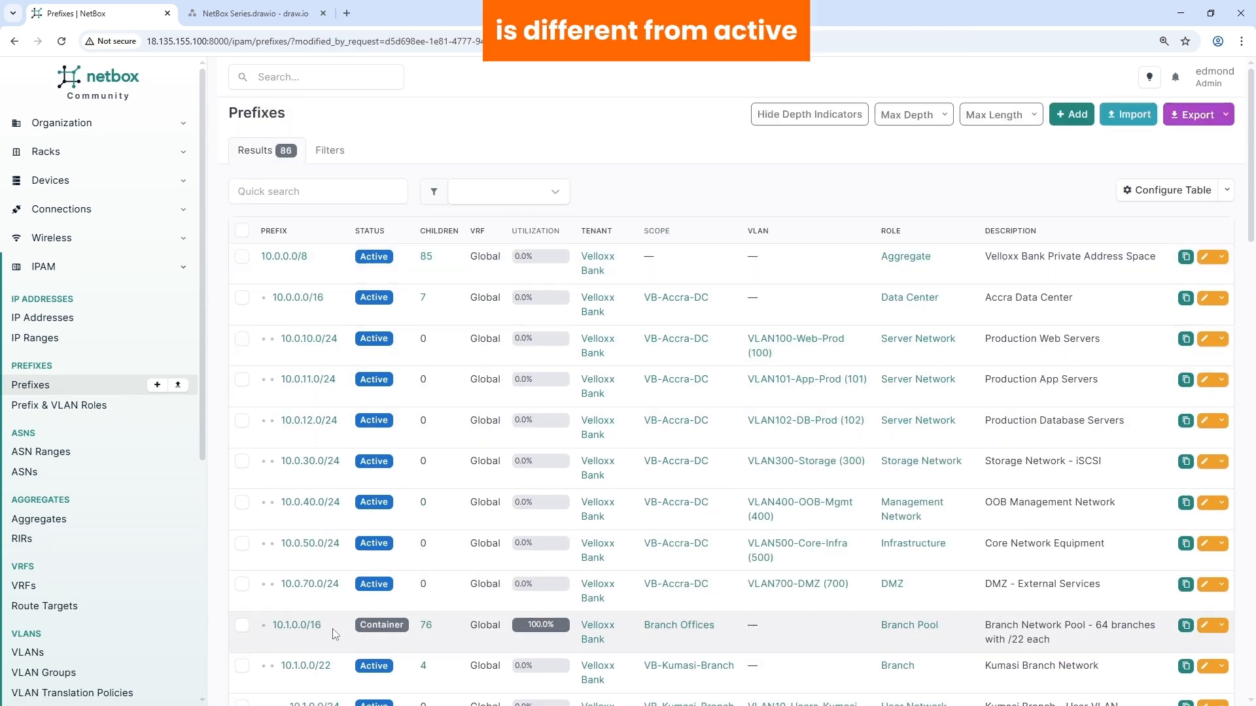
{"action": "scroll", "coordinate": [369, 582], "scroll_direction": "down", "scroll_amount": 2}
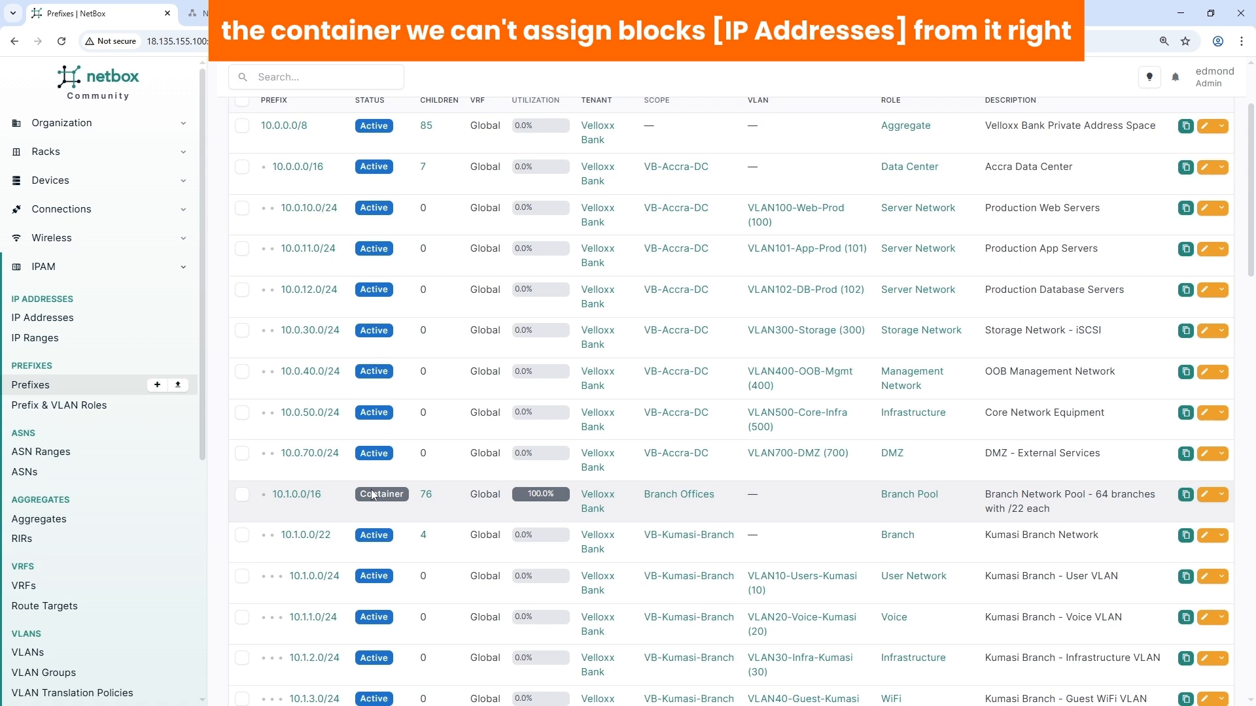
{"action": "scroll", "coordinate": [547, 498], "scroll_direction": "down", "scroll_amount": 2}
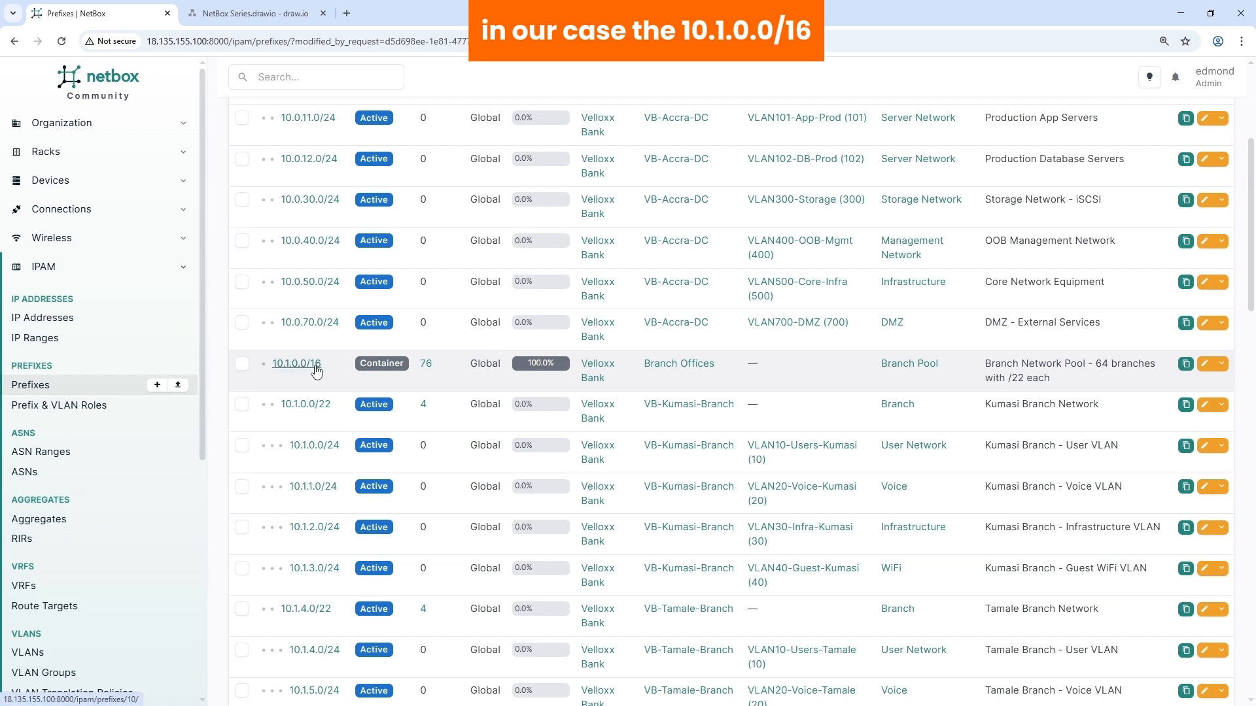
Compare the 10.1.0.0/16 block for branches in the draw.io diagram with its Kumasi and Tamale child prefixes in NetBox
{"action": "left_click", "coordinate": [255, 13]}
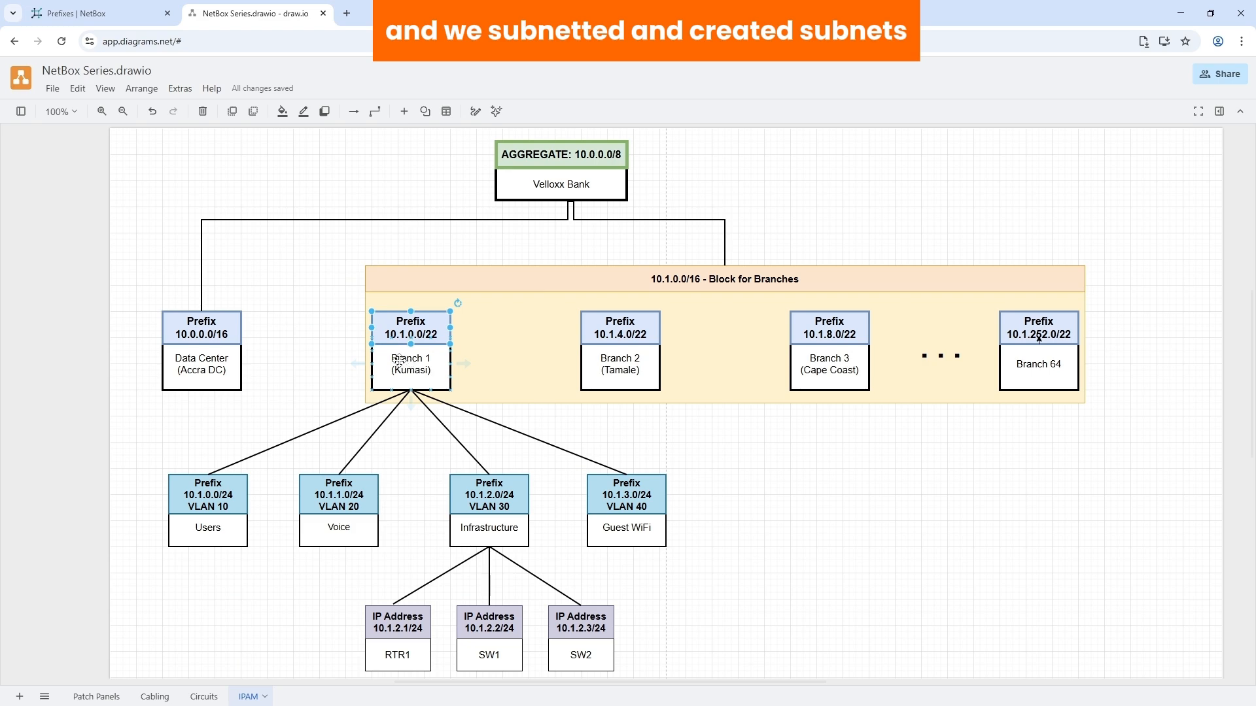
{"action": "left_click", "coordinate": [680, 281]}
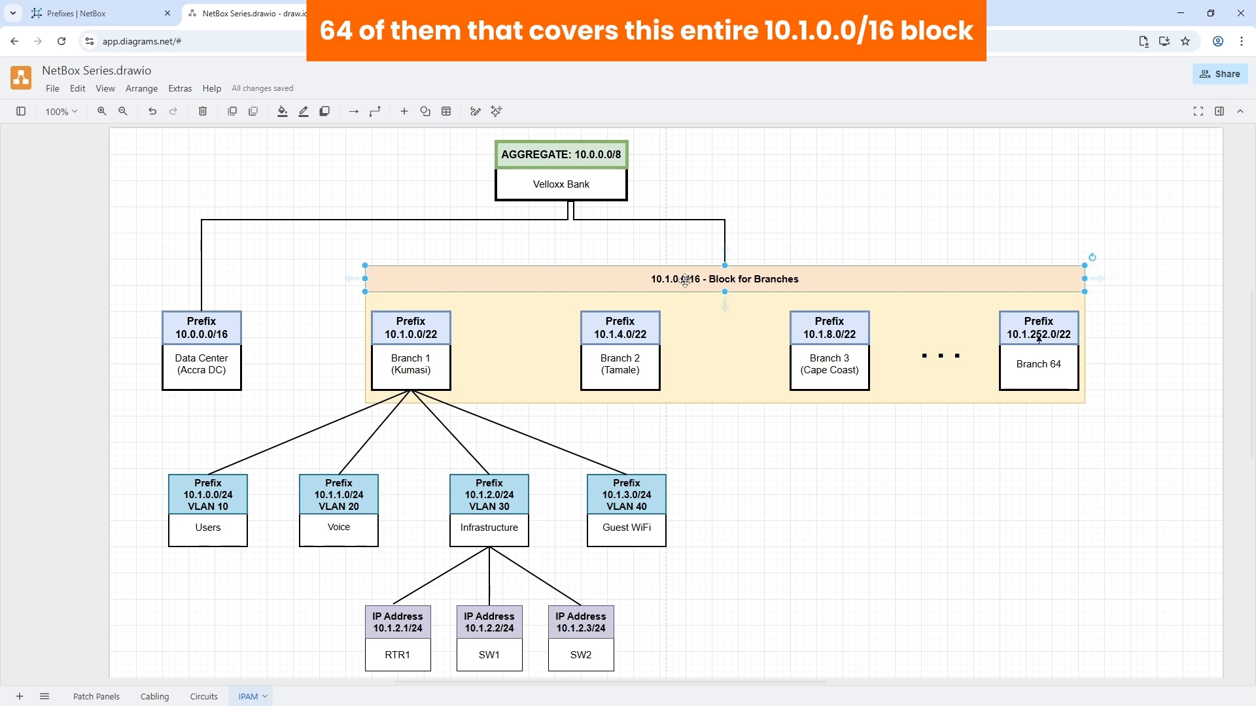
{"action": "left_click", "coordinate": [97, 16]}
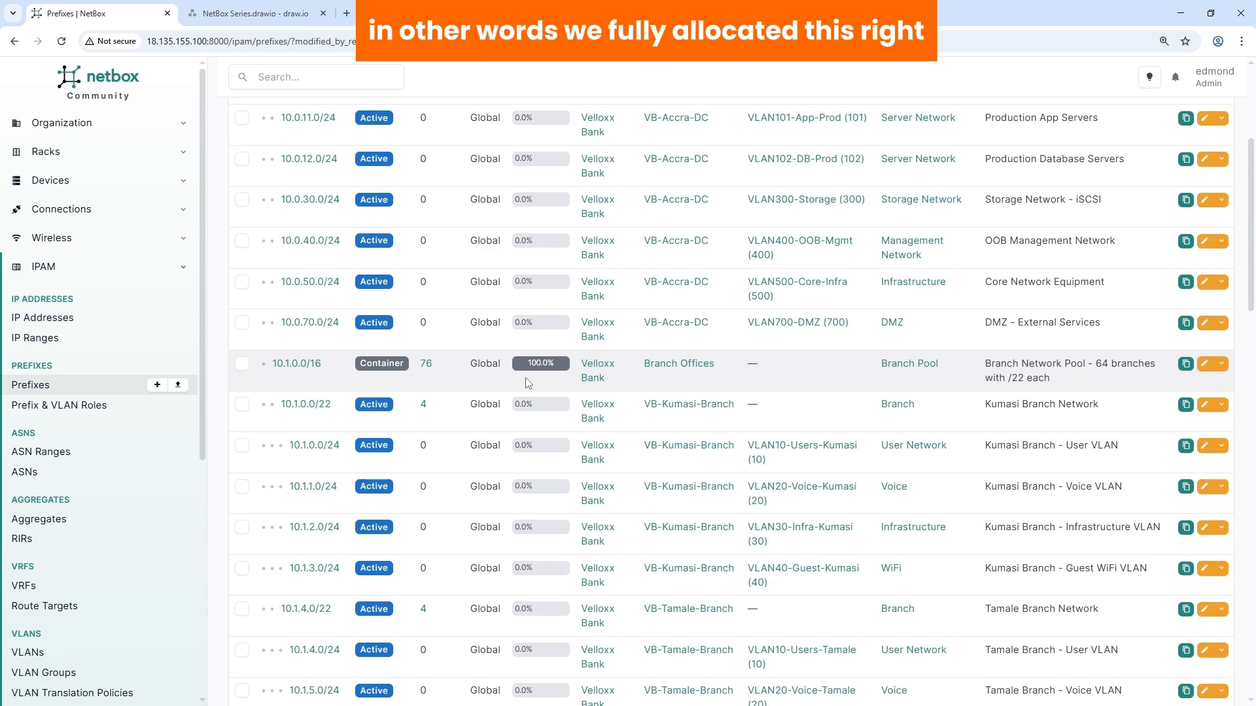
{"action": "scroll", "coordinate": [529, 383], "scroll_direction": "down", "scroll_amount": 2}
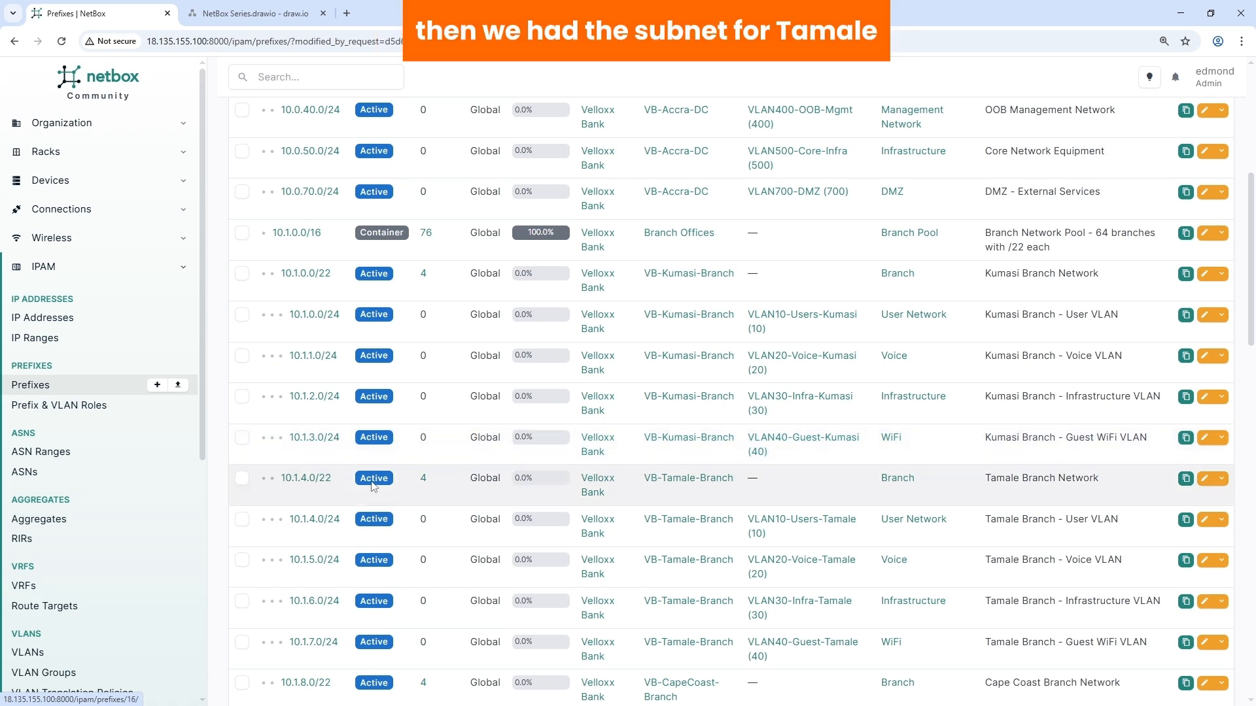
{"action": "scroll", "coordinate": [630, 490], "scroll_direction": "down", "scroll_amount": 1}
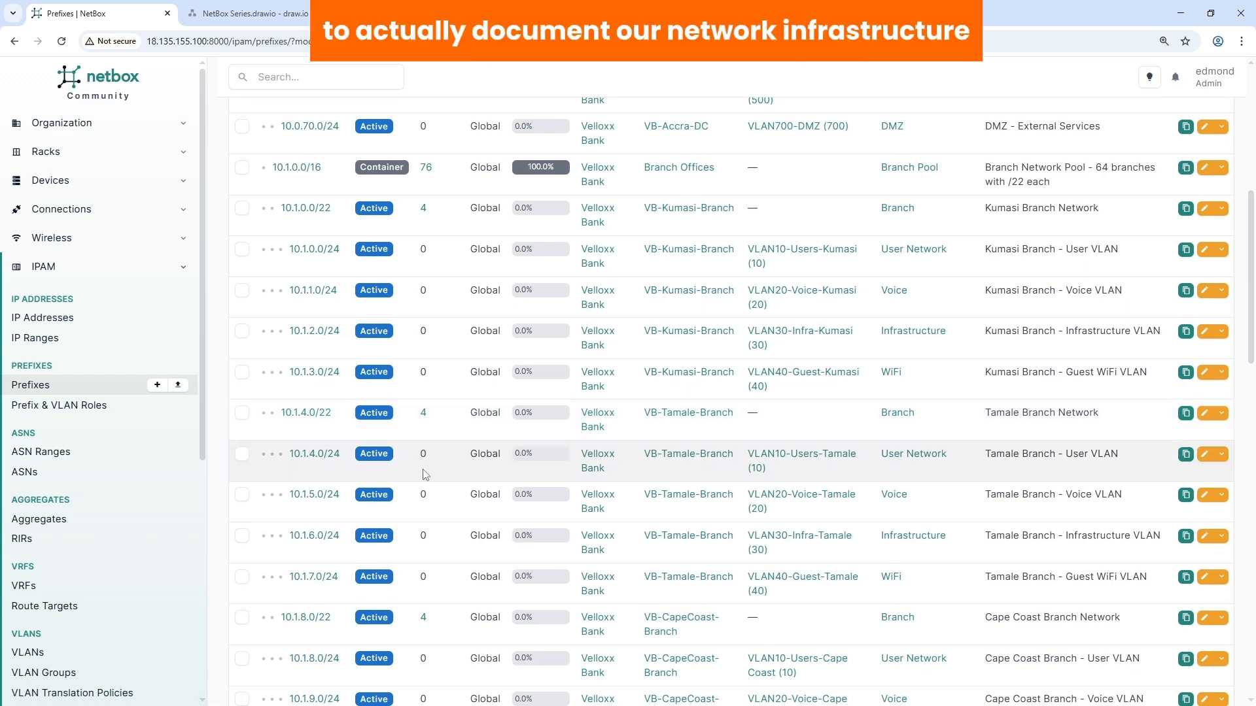
{"action": "scroll", "coordinate": [535, 410], "scroll_direction": "up", "scroll_amount": 7}
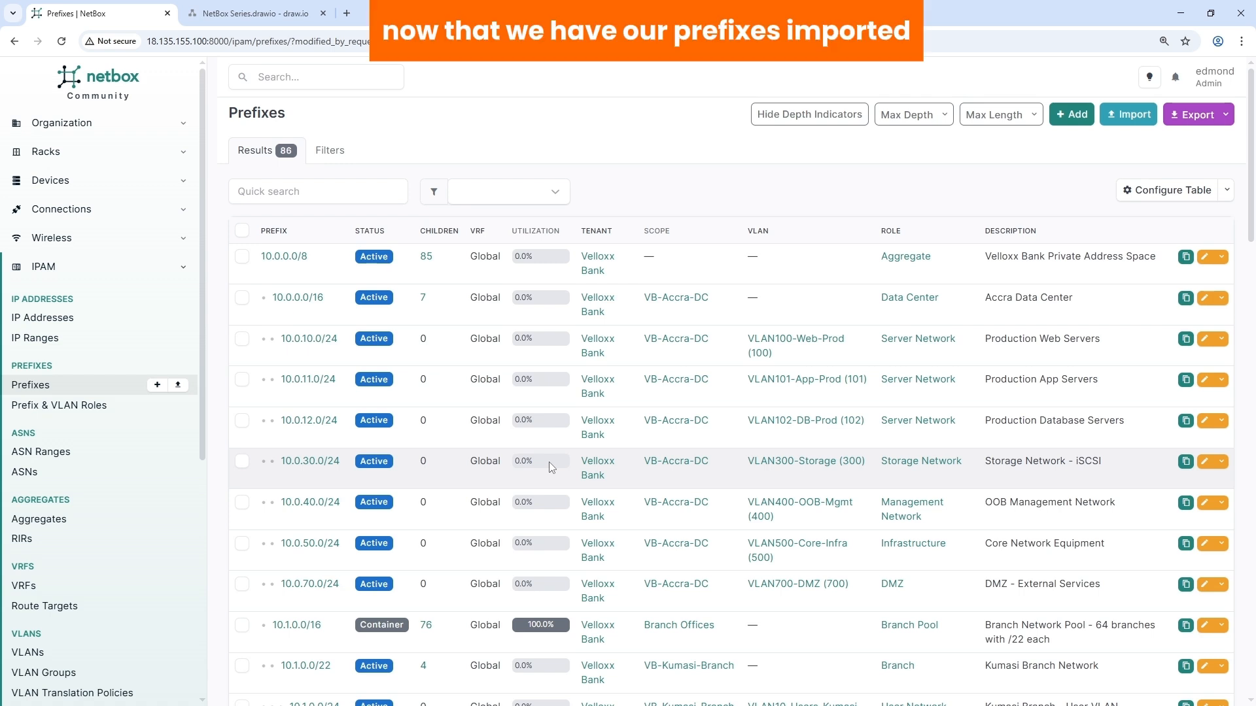
Bulk import the IP addresses by uploading the IP Addresses file with format and delimiter on auto-detect
{"action": "left_click", "coordinate": [68, 318]}
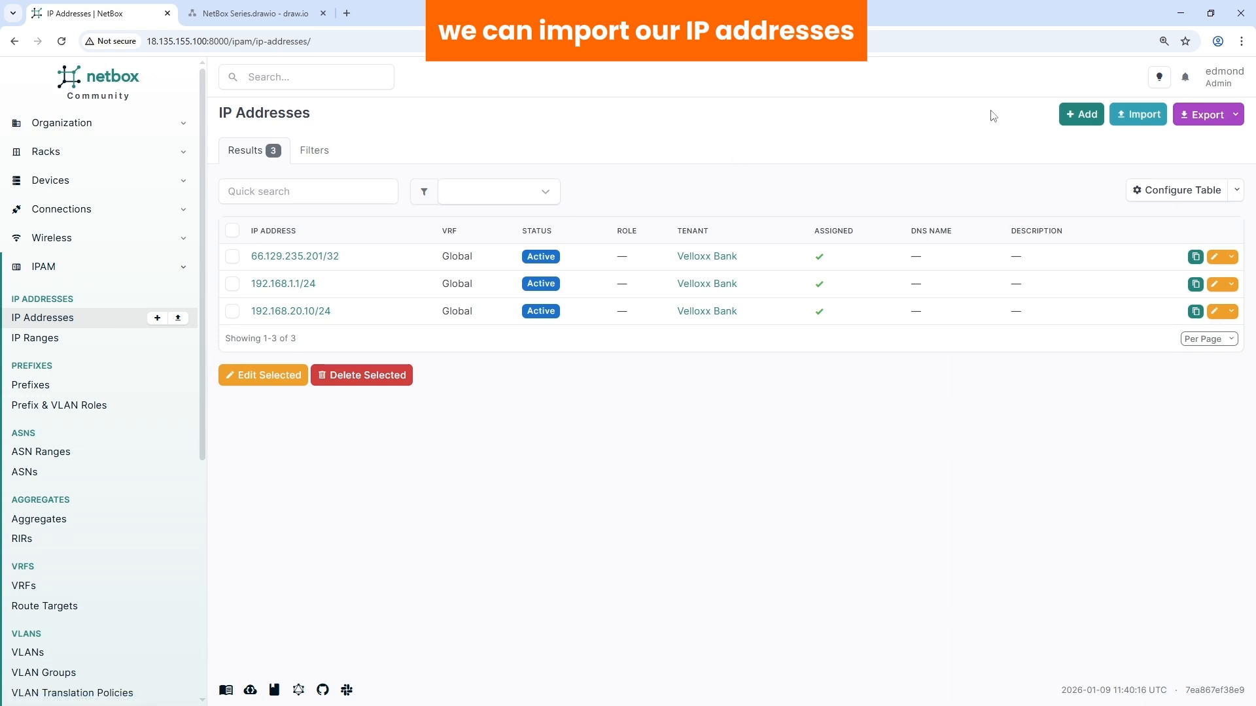
{"action": "left_click", "coordinate": [1138, 116]}
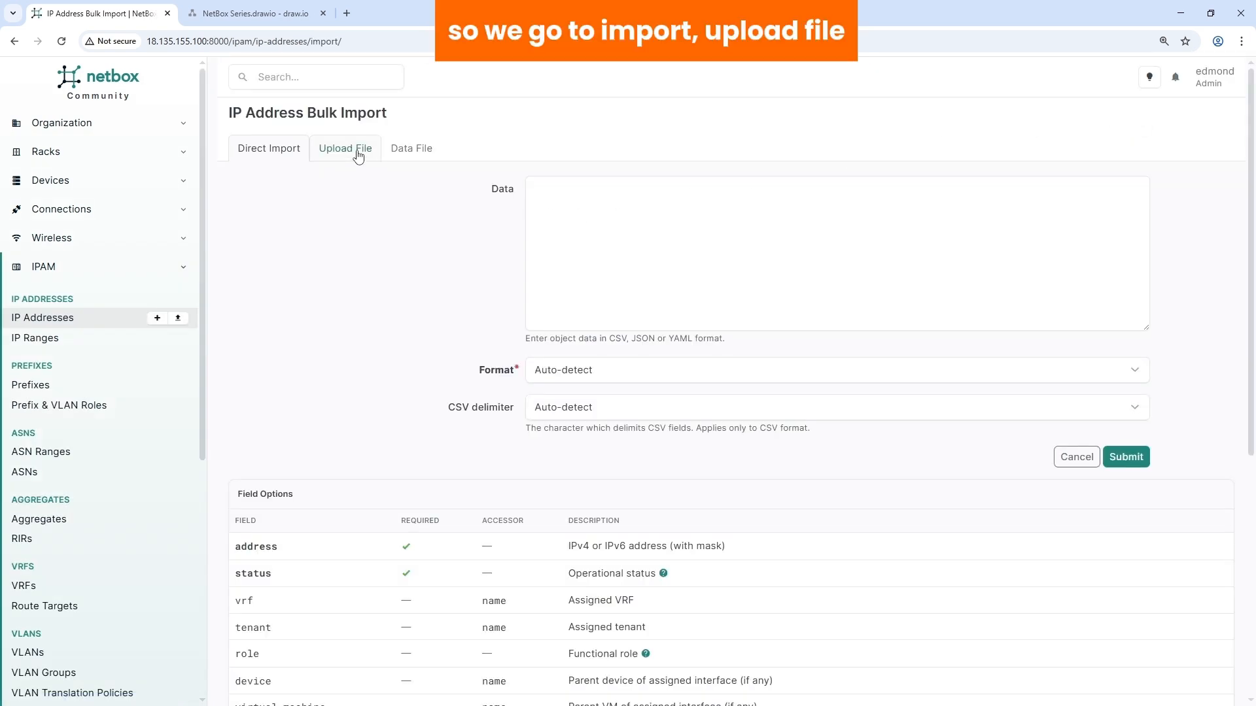
{"action": "left_click", "coordinate": [358, 156]}
{"action": "left_click", "coordinate": [567, 189]}
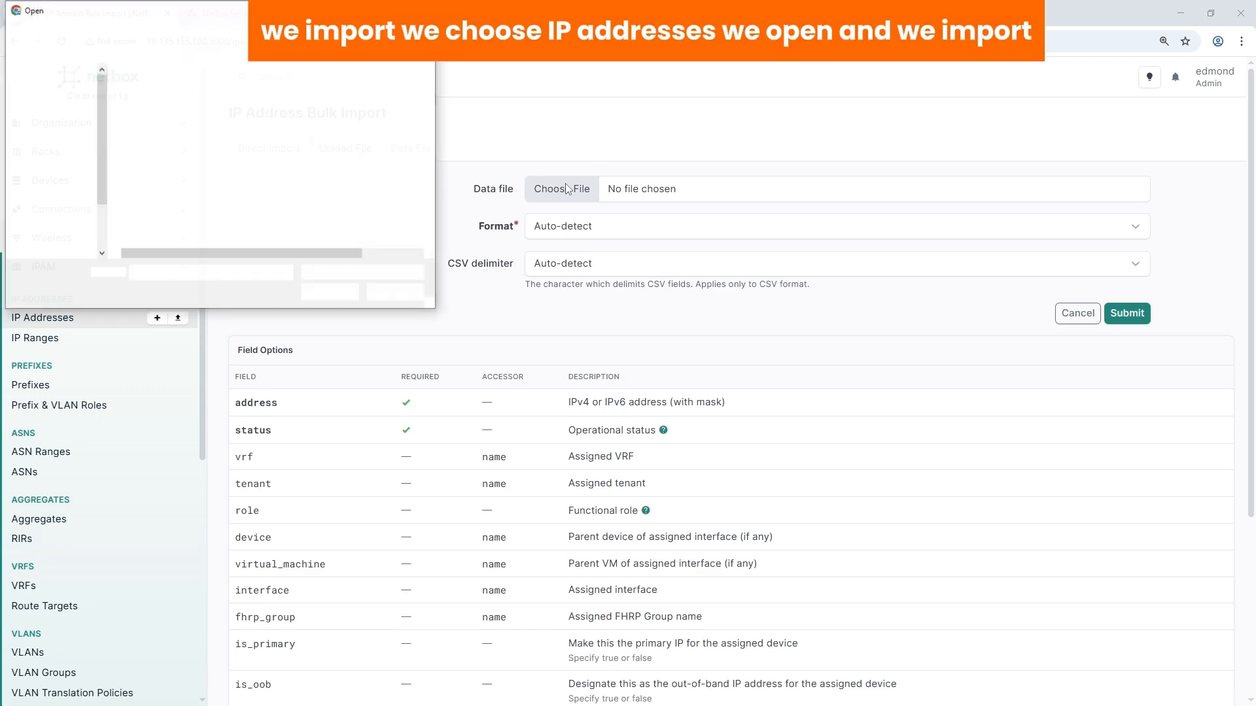
{"action": "left_click", "coordinate": [155, 91]}
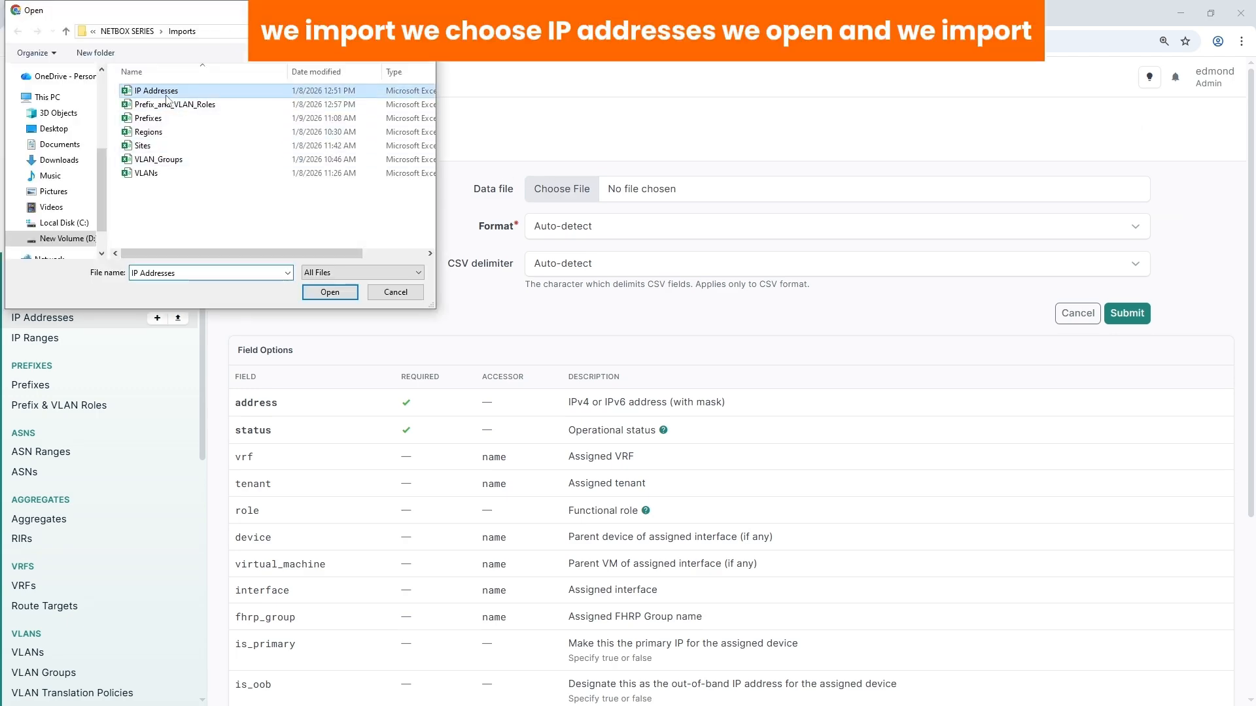
{"action": "left_click", "coordinate": [339, 300]}
{"action": "left_click", "coordinate": [1126, 314]}
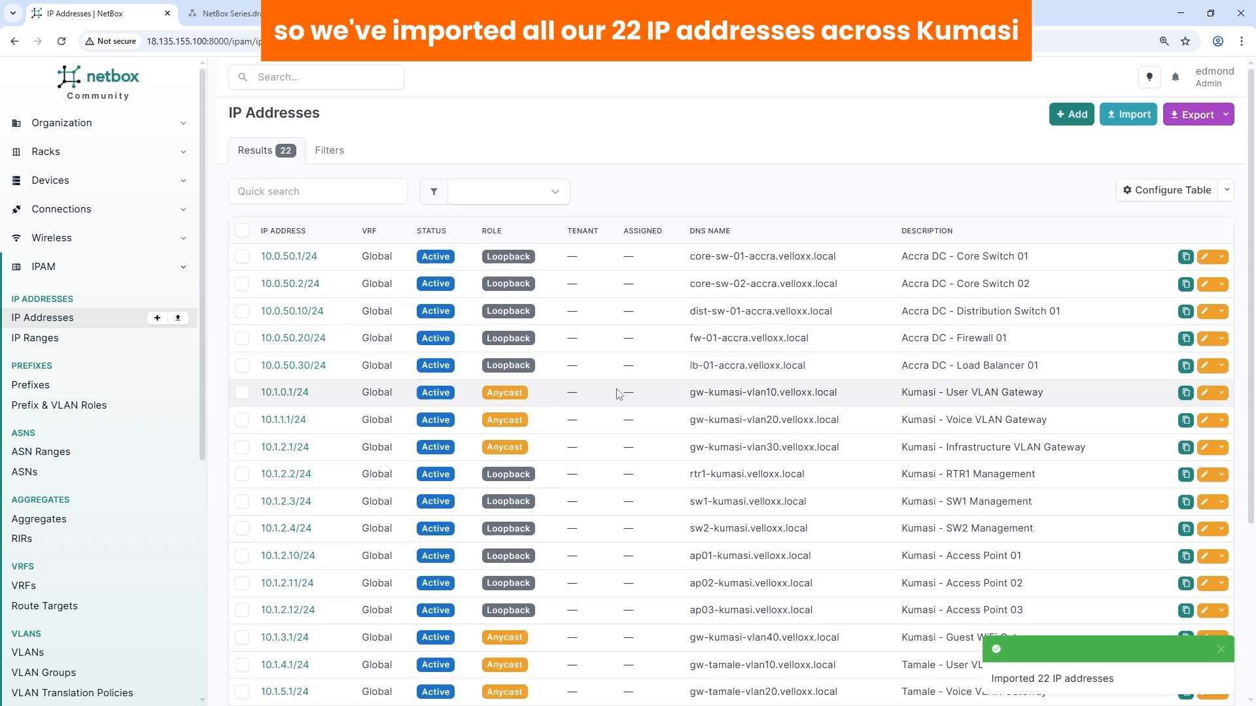
Look through the roles, DNS names and descriptions of the imported IP addresses for Accra DC, Kumasi and Tamale
{"action": "scroll", "coordinate": [629, 389], "scroll_direction": "down", "scroll_amount": 4}
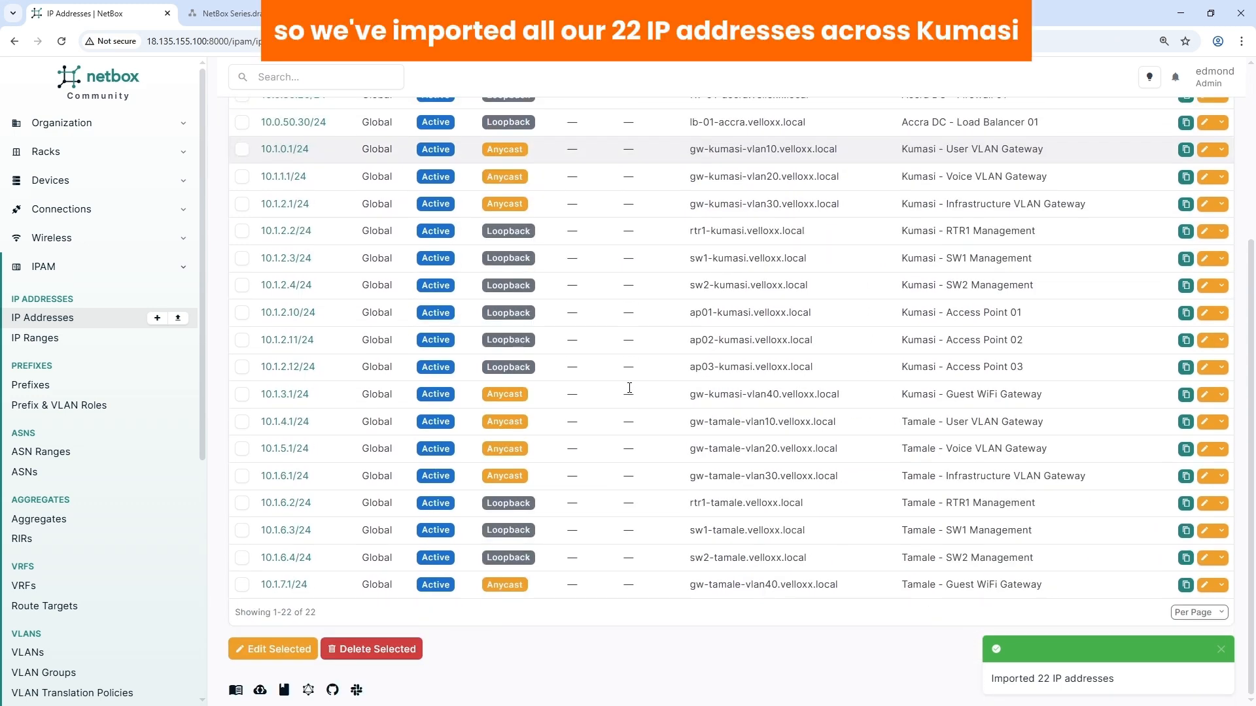
{"action": "scroll", "coordinate": [629, 389], "scroll_direction": "up", "scroll_amount": 4}
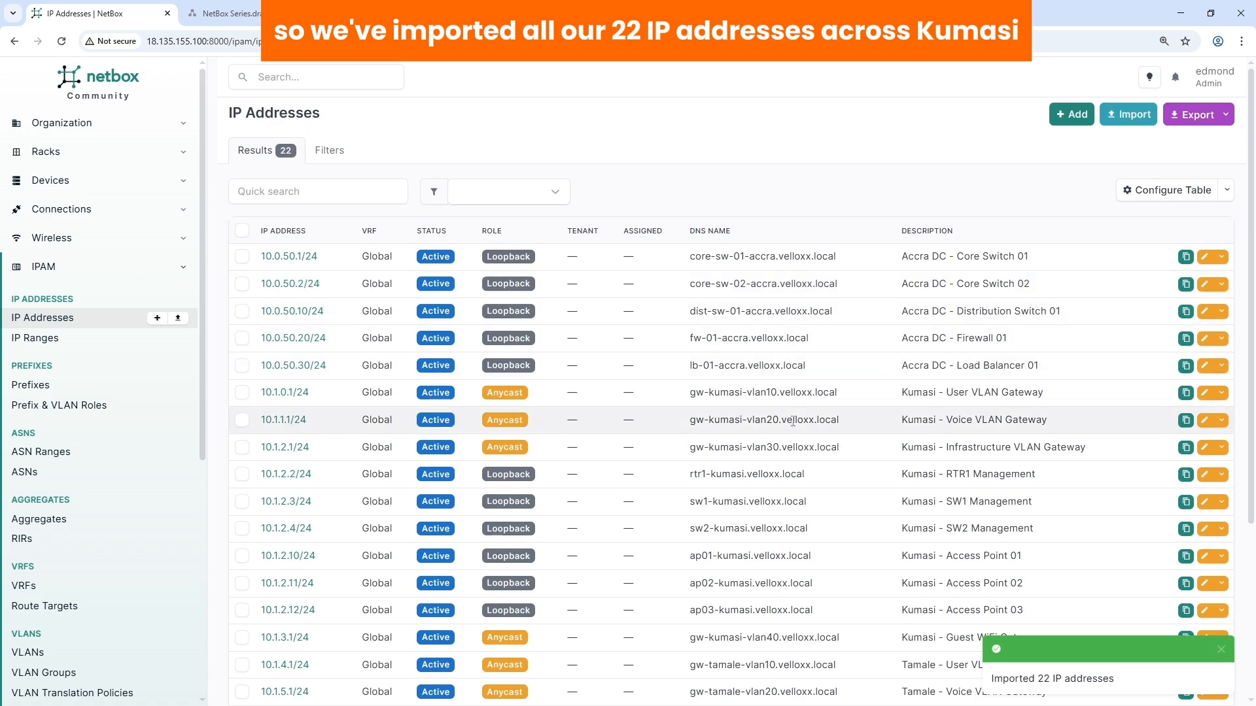
{"action": "scroll", "coordinate": [793, 421], "scroll_direction": "down", "scroll_amount": 4}
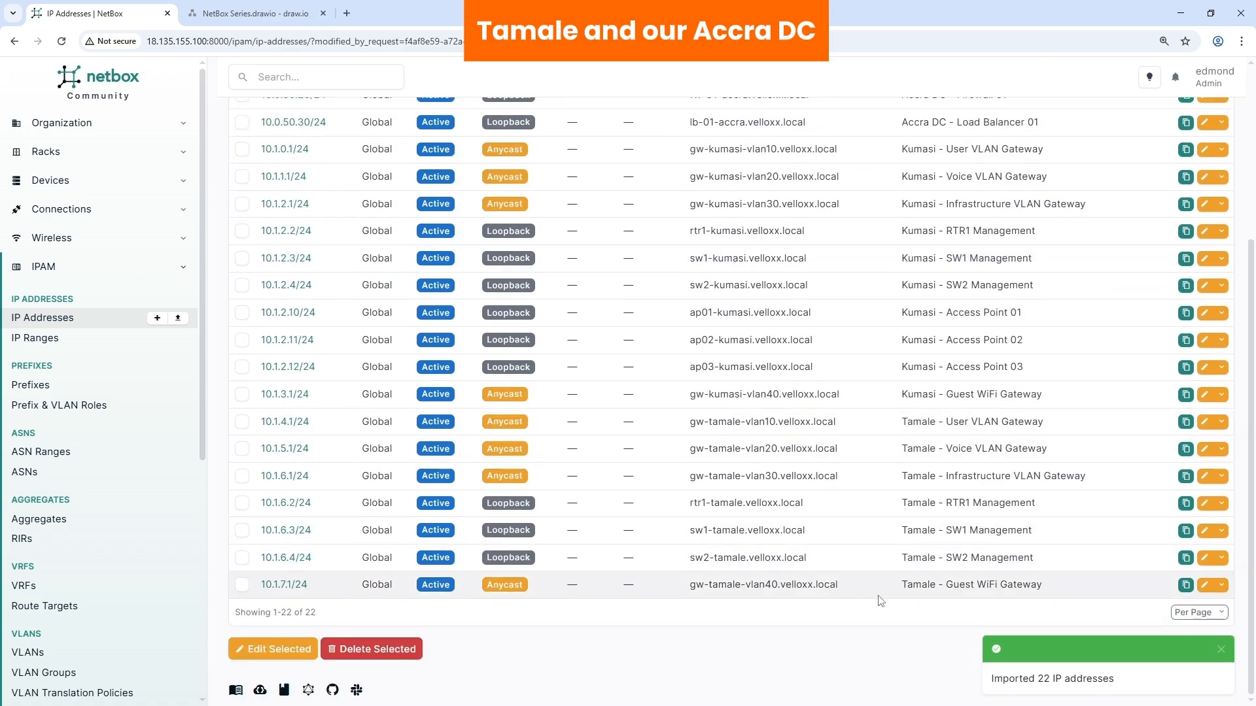
{"action": "scroll", "coordinate": [873, 511], "scroll_direction": "up", "scroll_amount": 4}
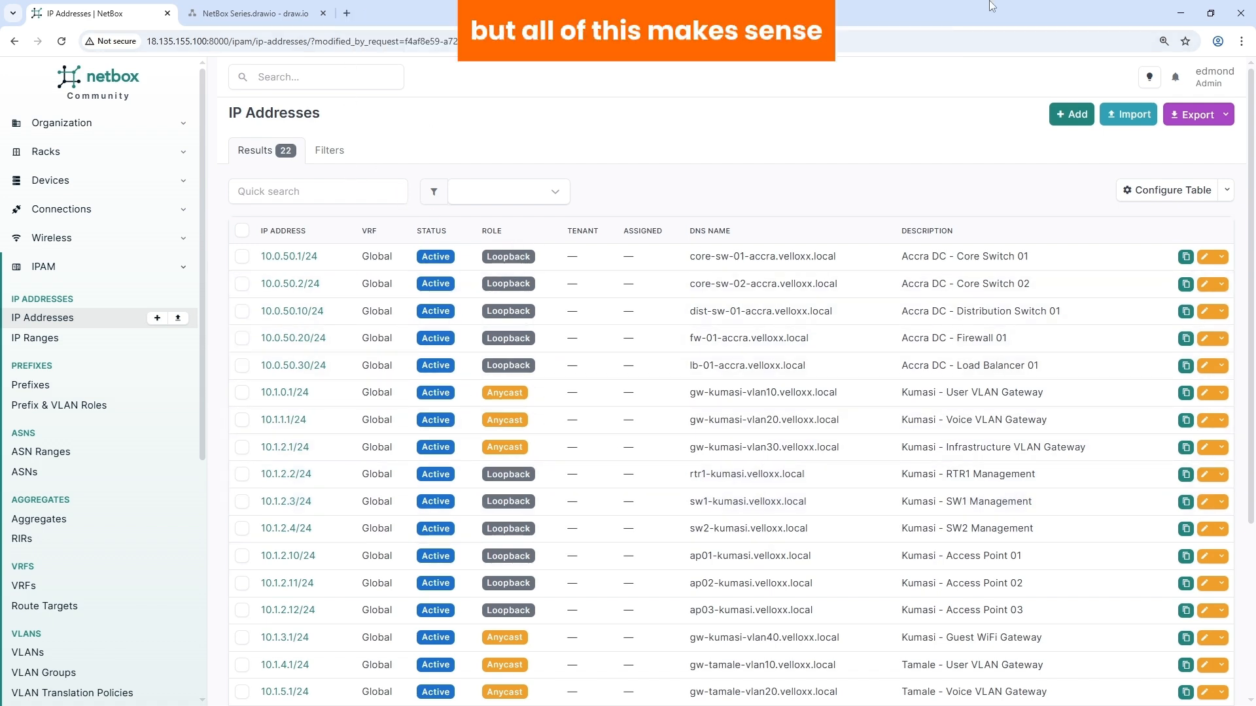
Open the VB-Accra-DC site and list the prefixes related to it
{"action": "left_click", "coordinate": [88, 134]}
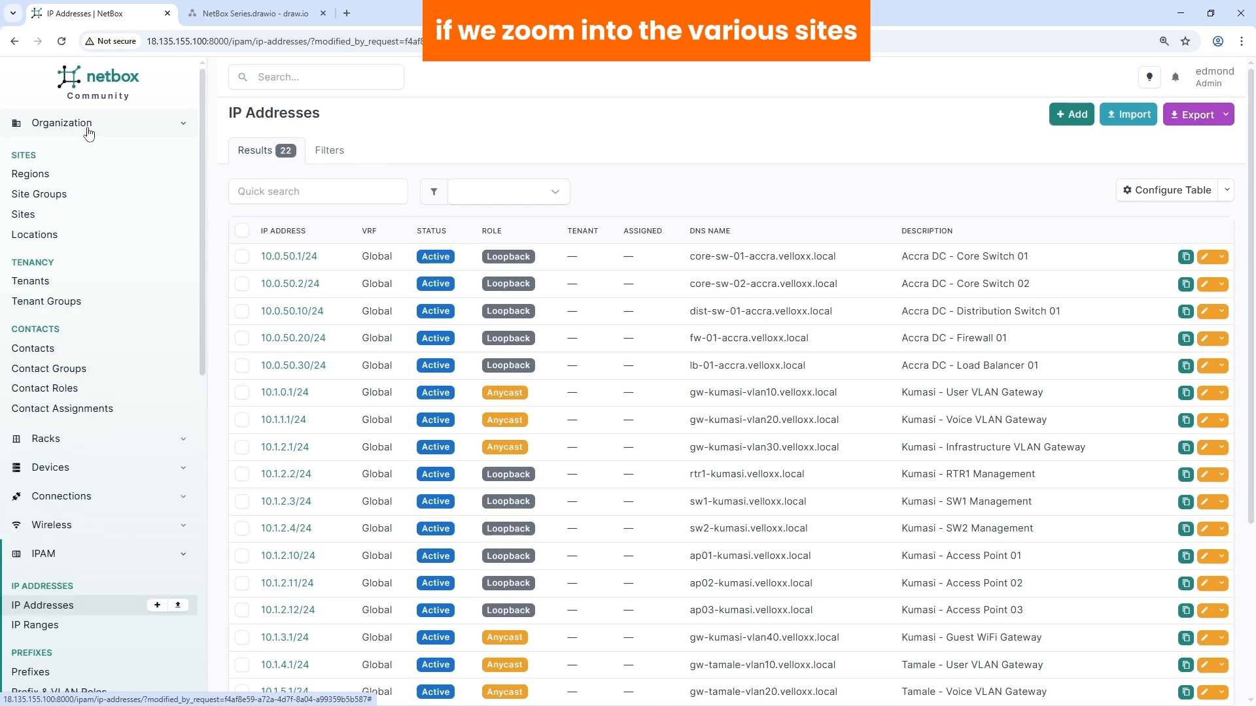
{"action": "left_click", "coordinate": [28, 216]}
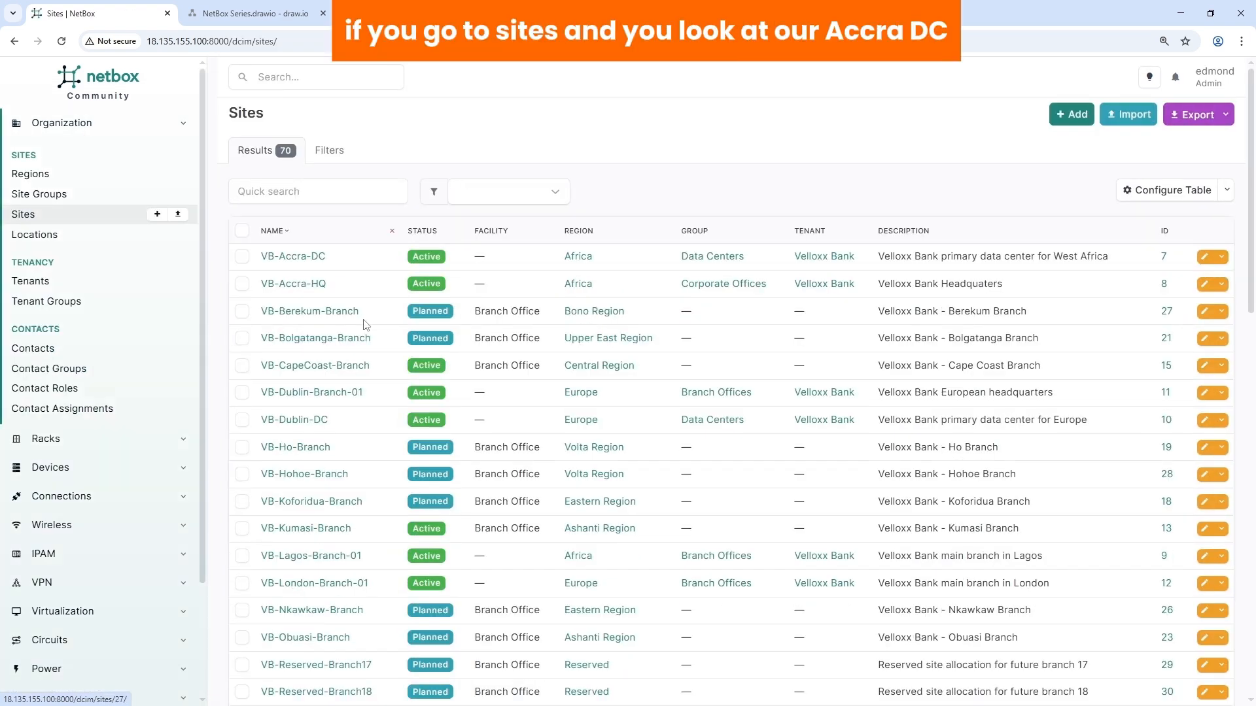
{"action": "left_click", "coordinate": [299, 262]}
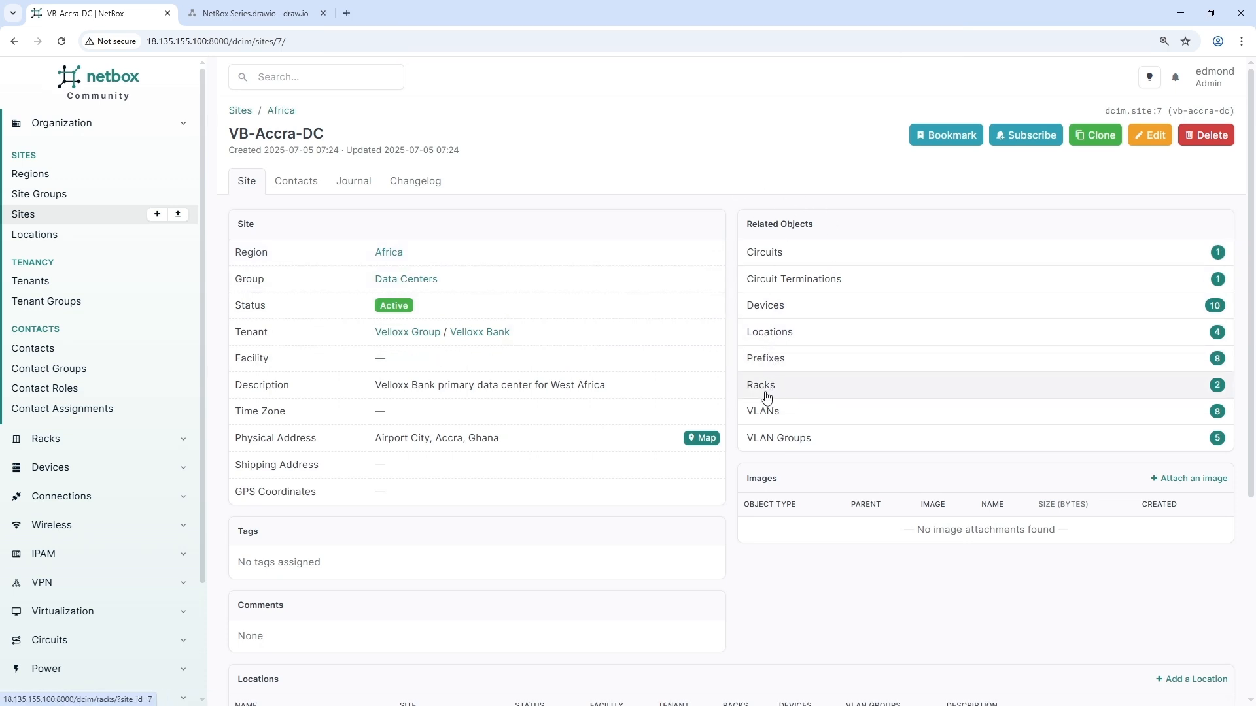
{"action": "left_click", "coordinate": [769, 361]}
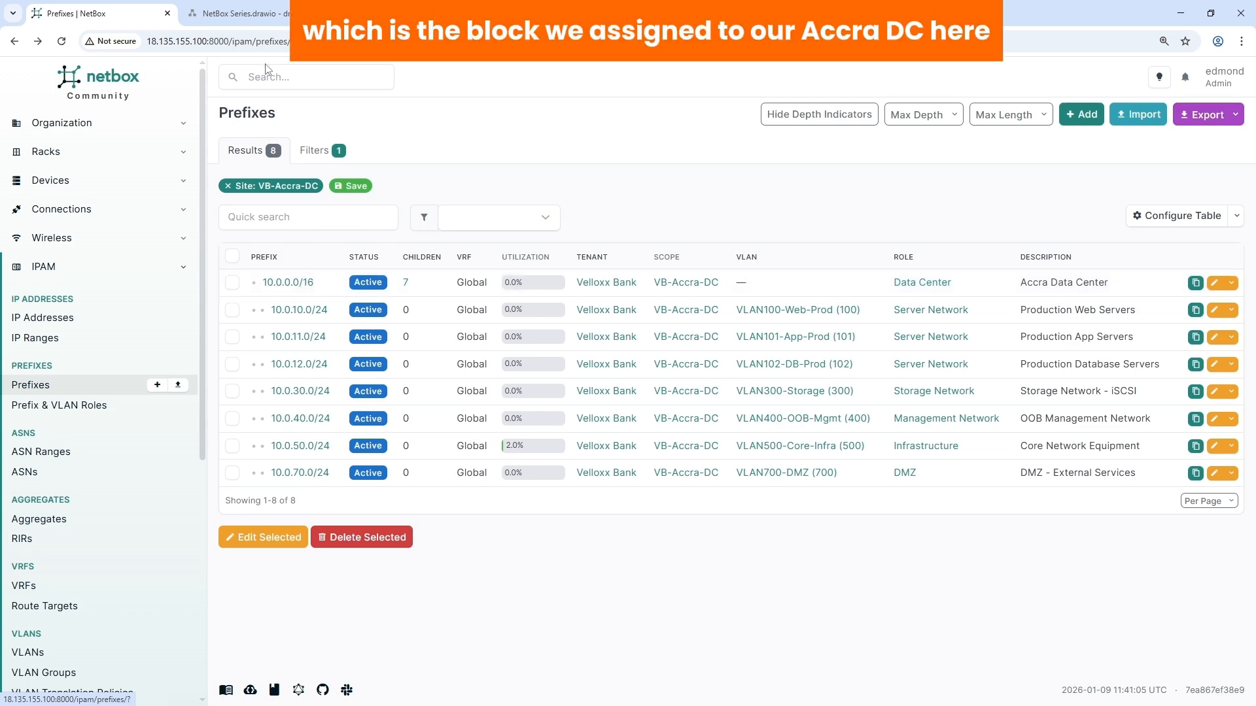
Check the Accra DC block 10.0.0.0/16 in the draw.io diagram and view the IP addresses inside the 10.0.50.0/24 prefix in NetBox
{"action": "left_click", "coordinate": [265, 11]}
{"action": "left_click", "coordinate": [203, 332]}
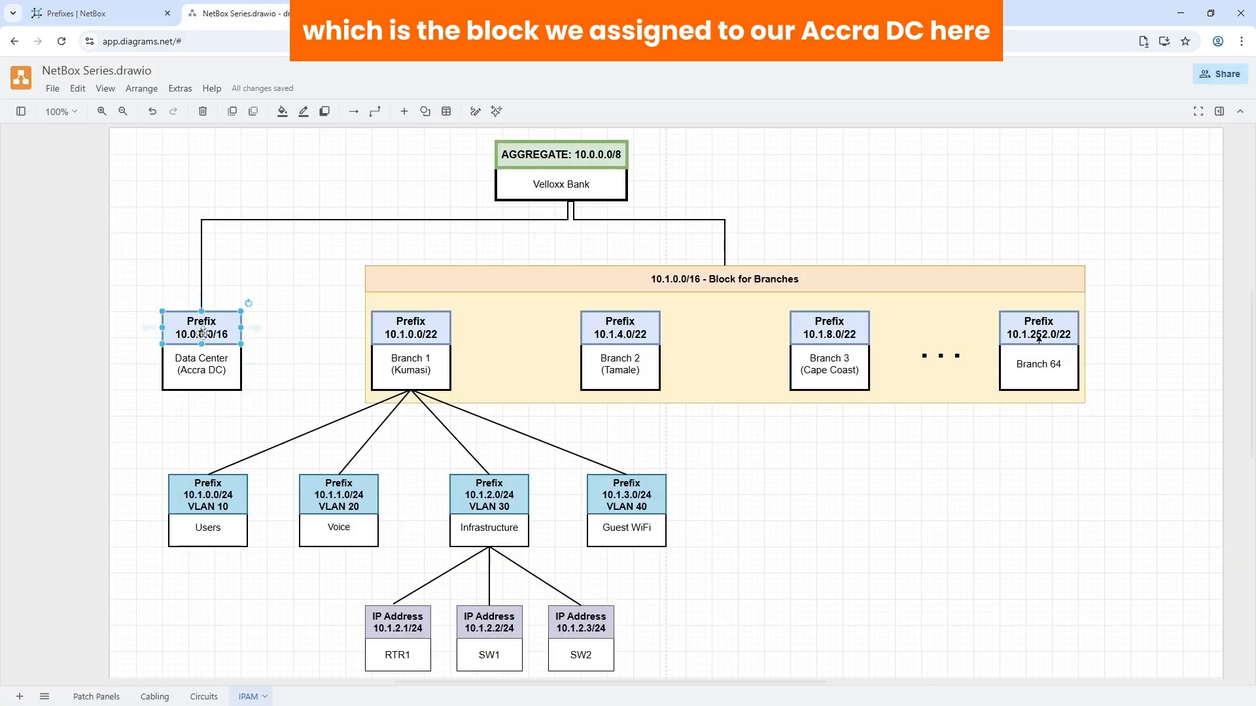
{"action": "left_click", "coordinate": [84, 14]}
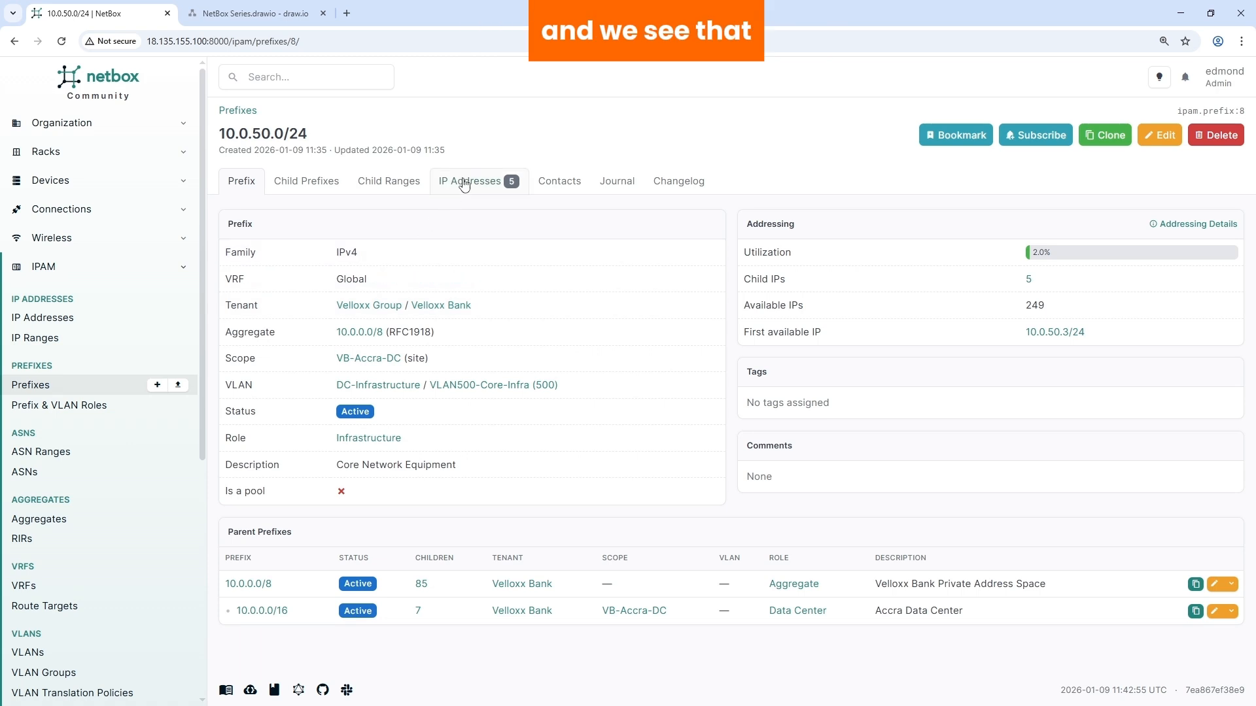
{"action": "left_click", "coordinate": [464, 185]}
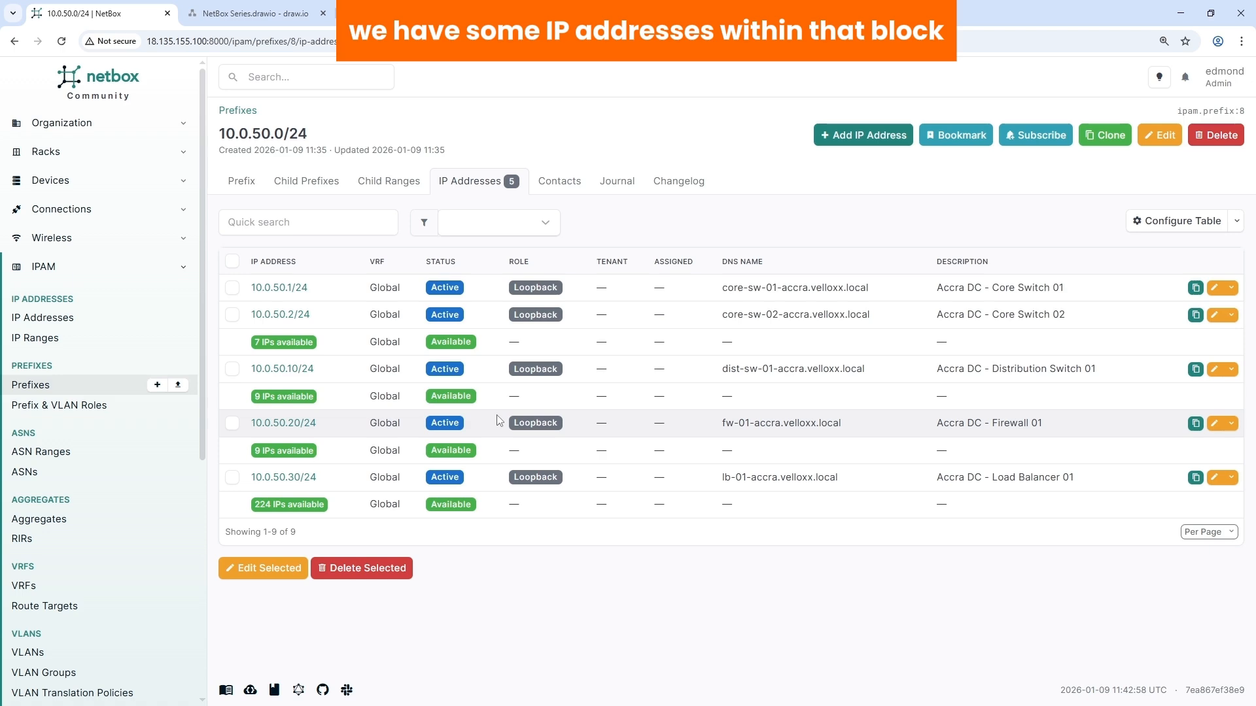
List the prefixes related to the VB-Kumasi-Branch site and open its infrastructure prefix 10.1.2.0/24
{"action": "left_click", "coordinate": [77, 123]}
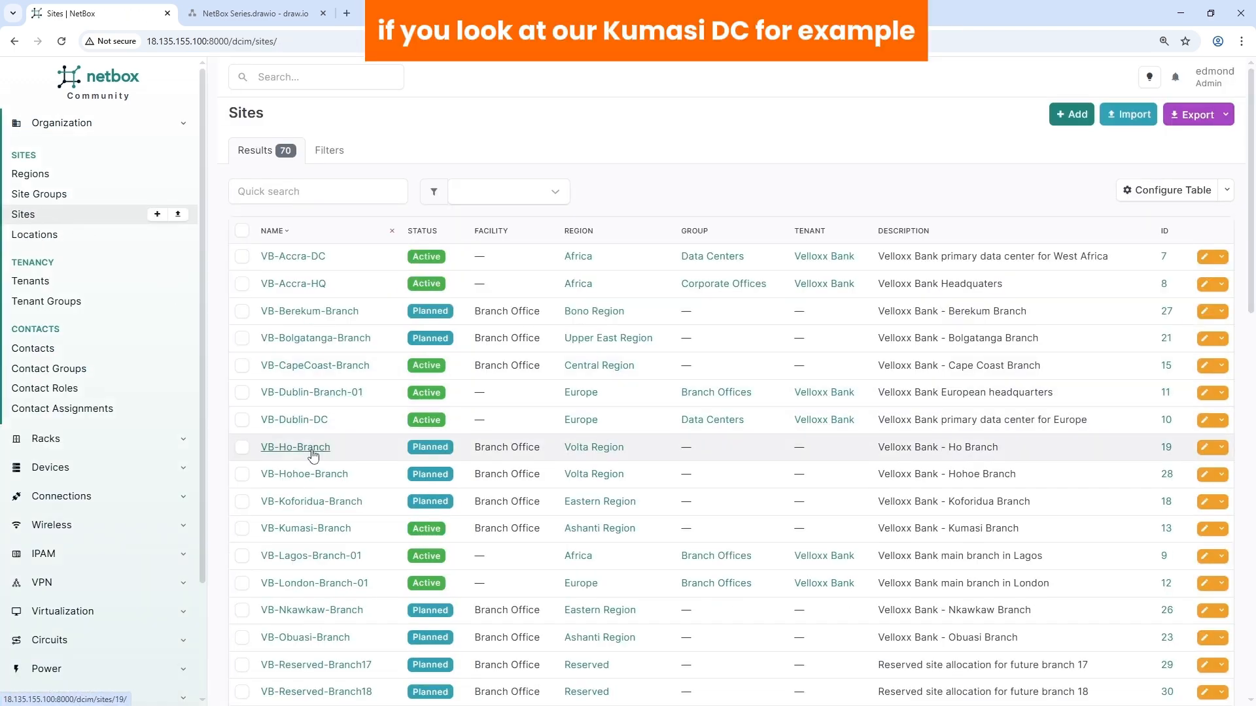
{"action": "left_click", "coordinate": [313, 531]}
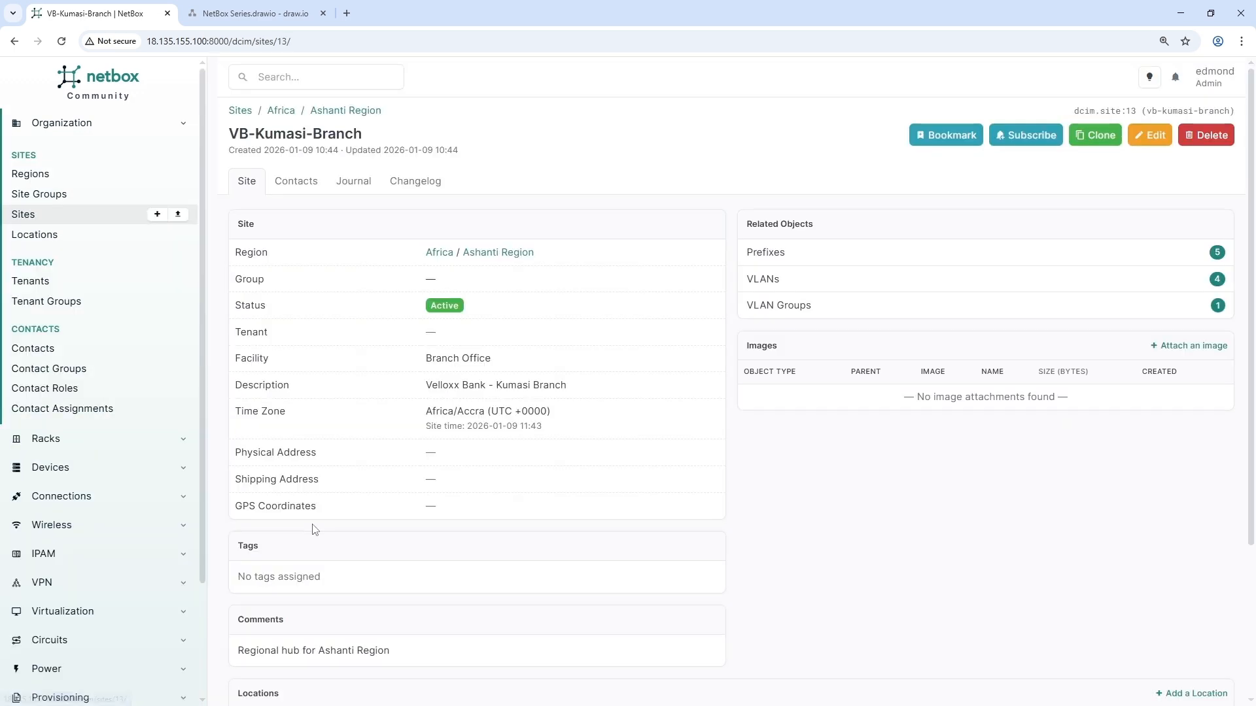
{"action": "left_click", "coordinate": [775, 255]}
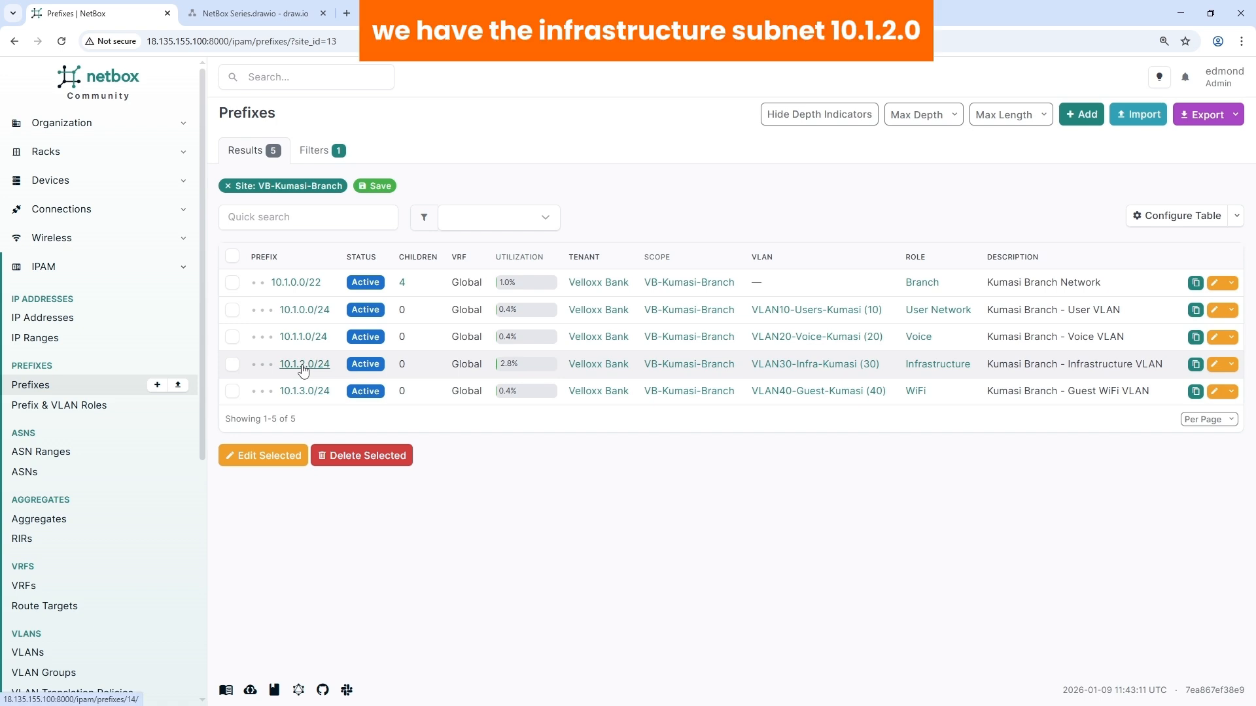
{"action": "left_click", "coordinate": [303, 364]}
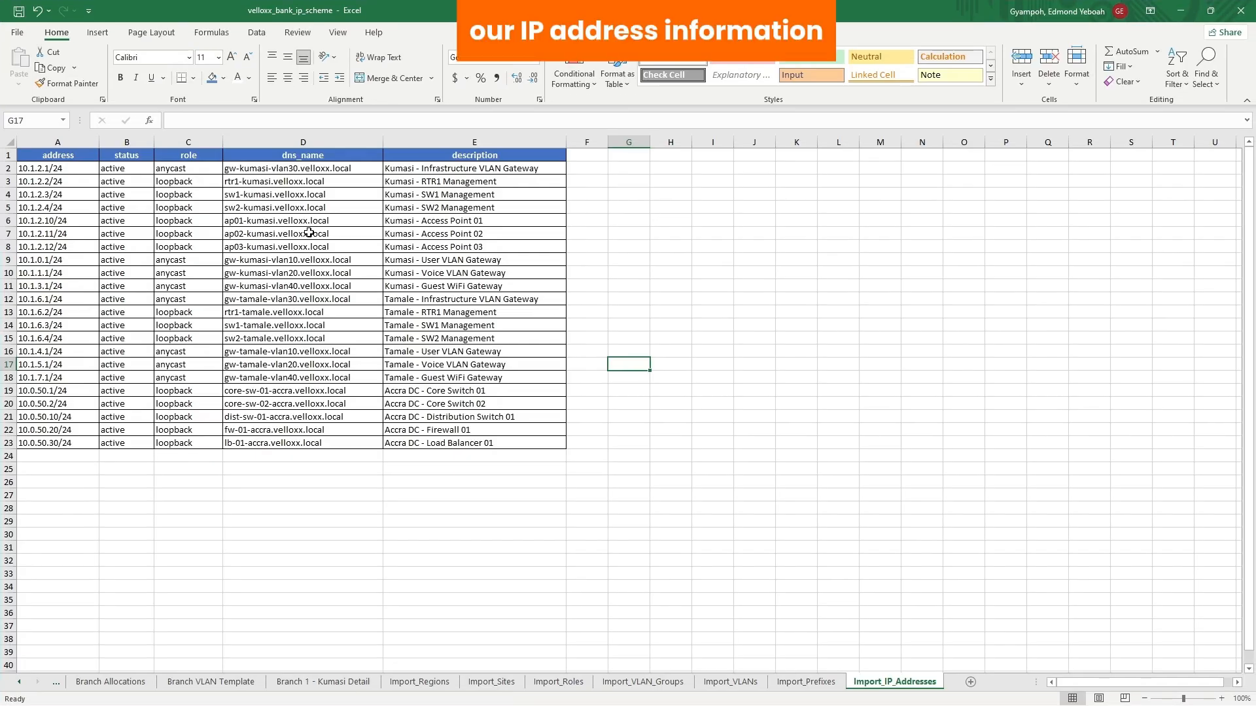
Compare the Import_Prefixes and Import_IP_Addresses sheets in Excel and the draw.io IPAM diagram with the 10.1.2.0/24 IP addresses in NetBox
{"action": "left_click", "coordinate": [810, 687]}
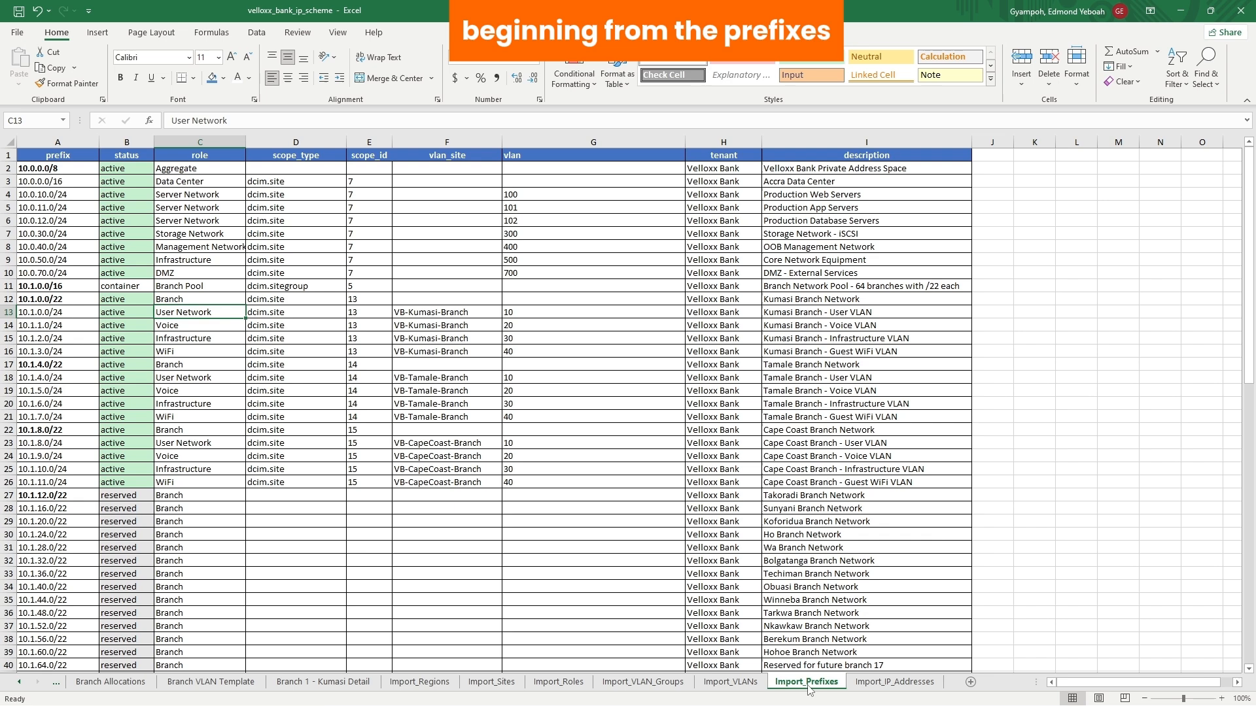
{"action": "left_click", "coordinate": [908, 684]}
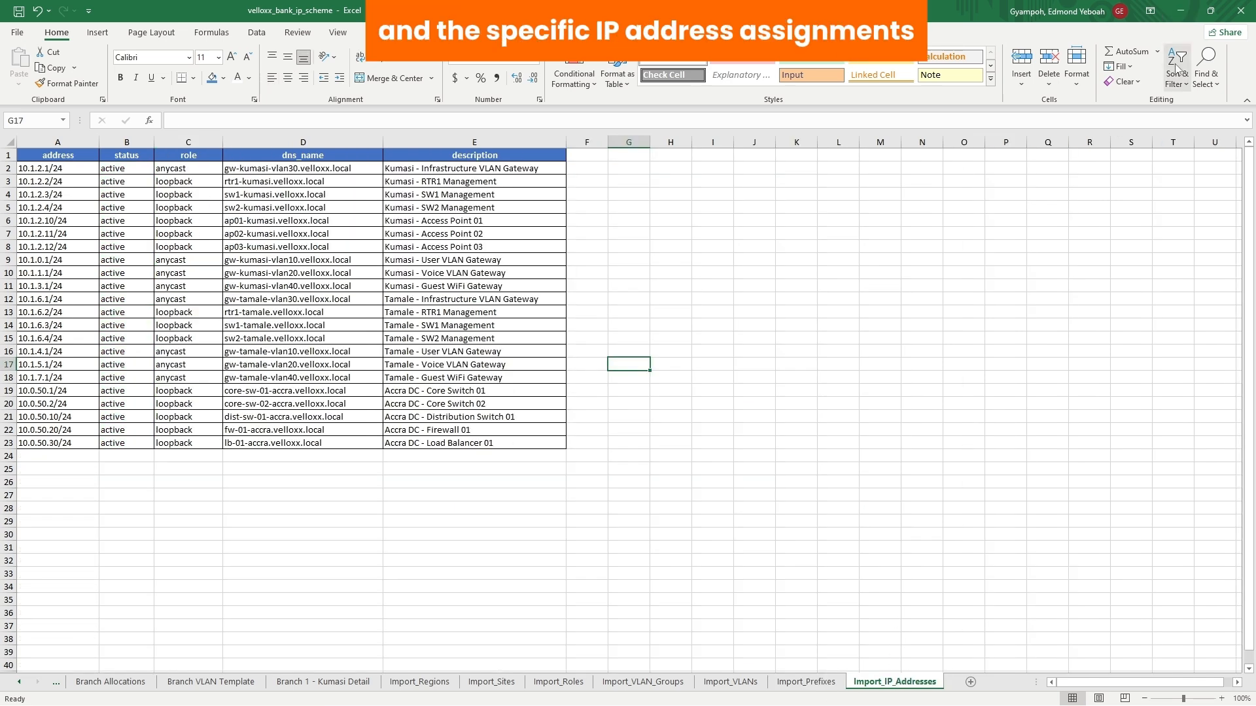
{"action": "left_click", "coordinate": [1183, 13]}
{"action": "left_click", "coordinate": [235, 13]}
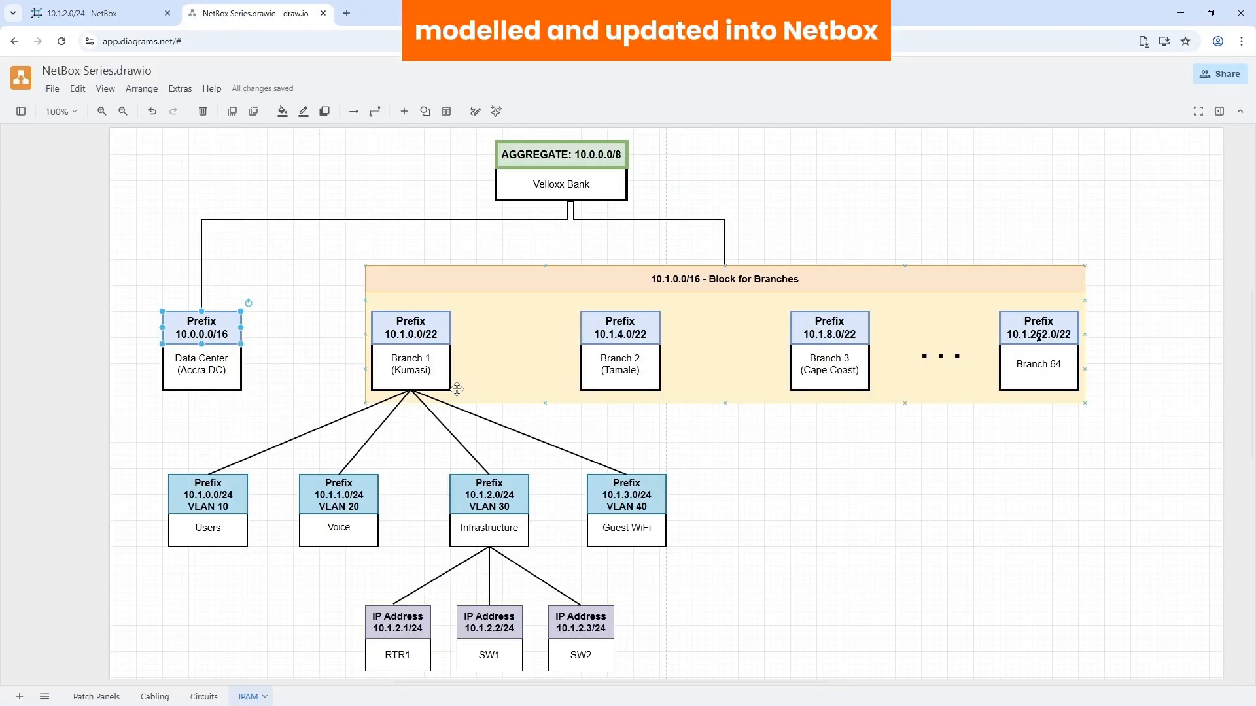
{"action": "left_click", "coordinate": [119, 13]}
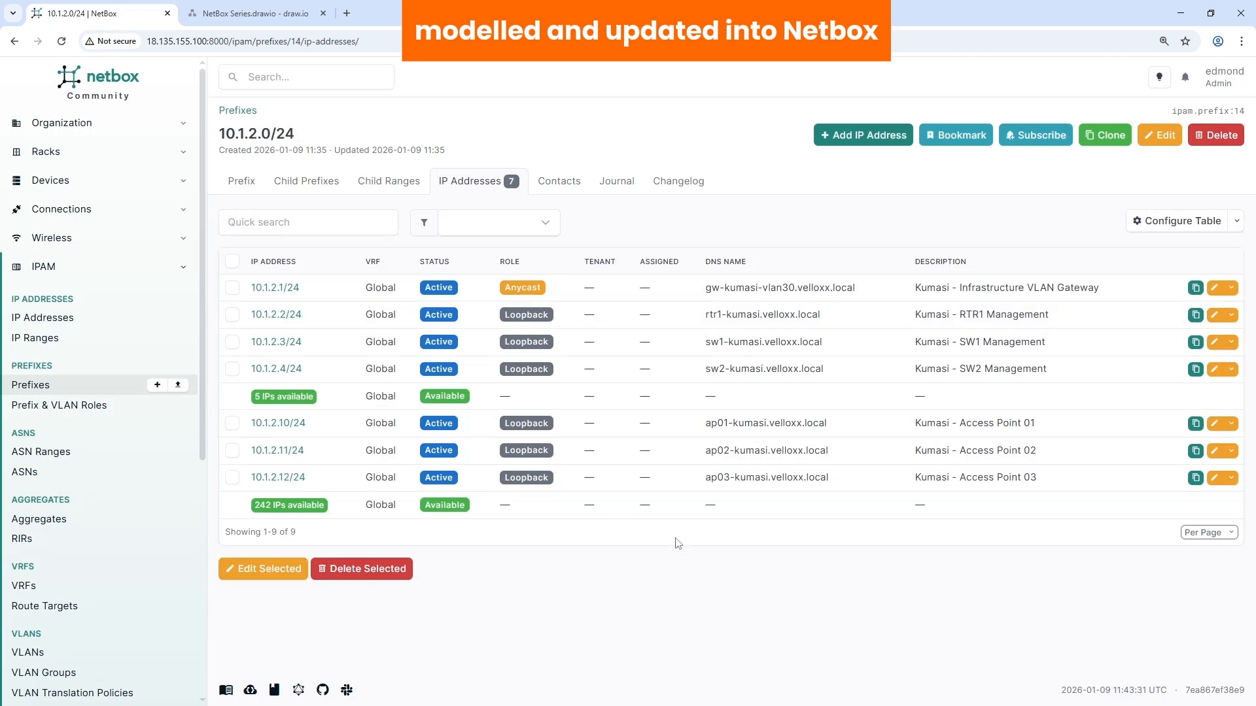